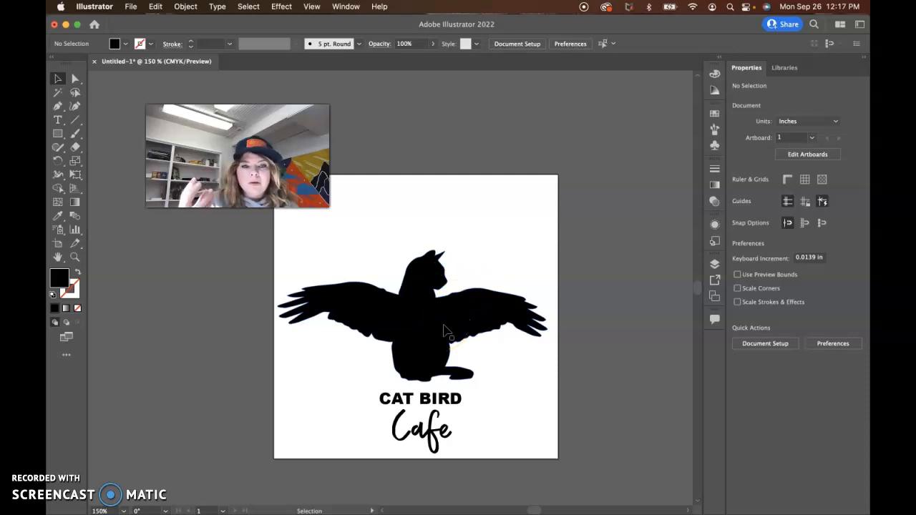
Select the cat-bird silhouette together with the Cat Bird Cafe text and move both higher on the artboard.
click(511, 321)
click(413, 429)
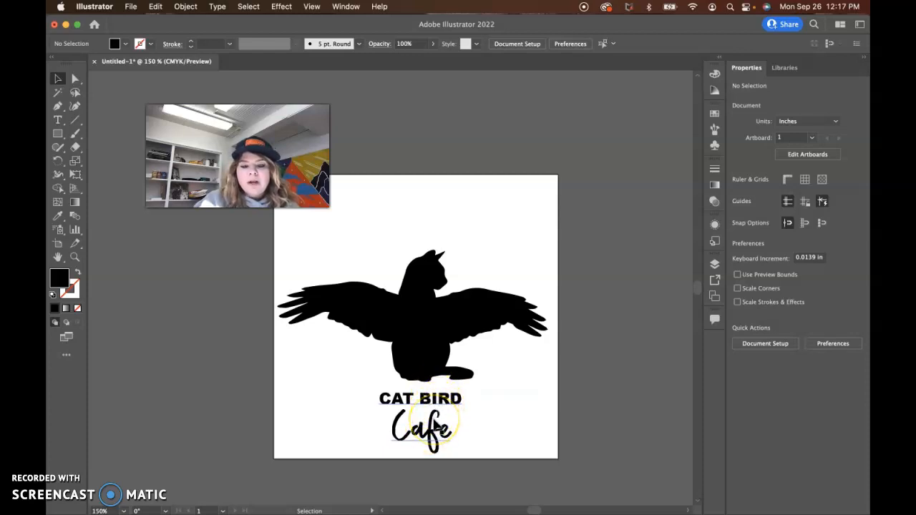
click(432, 428)
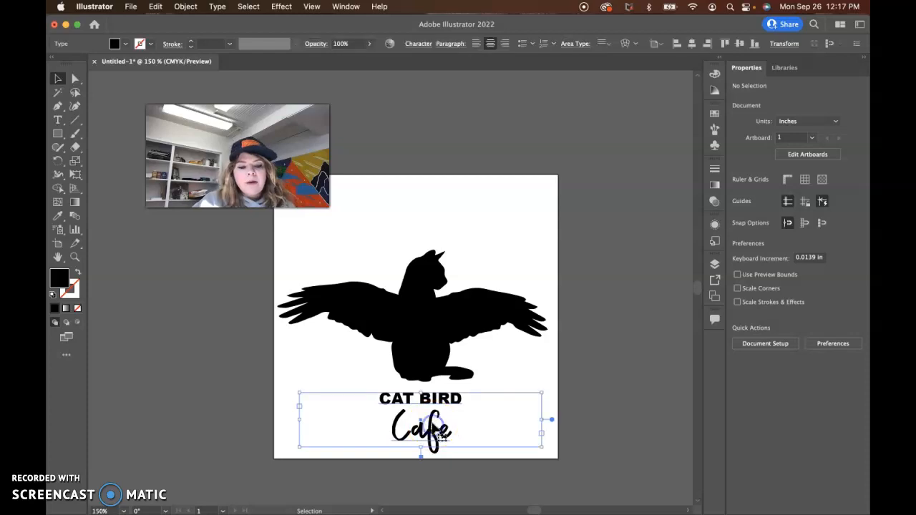
shift+click(423, 350)
key(shift+Up)
key(shift+Up)
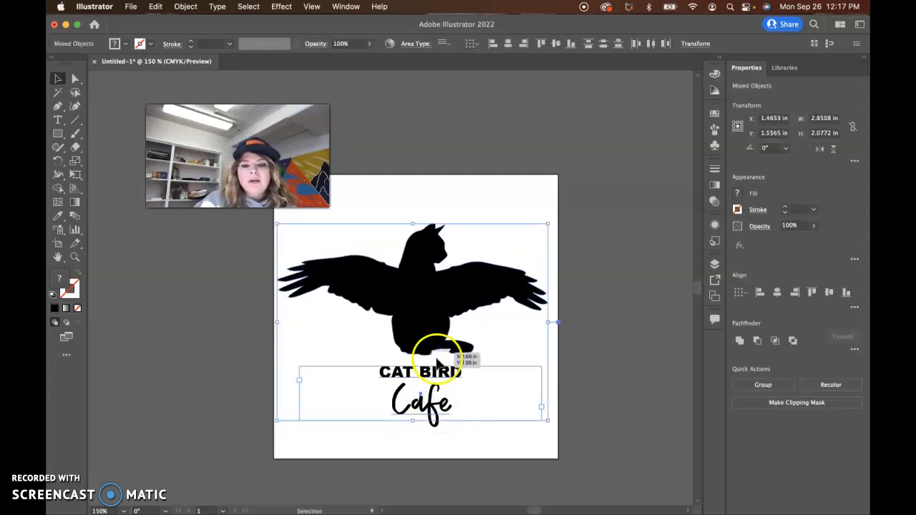
click(458, 435)
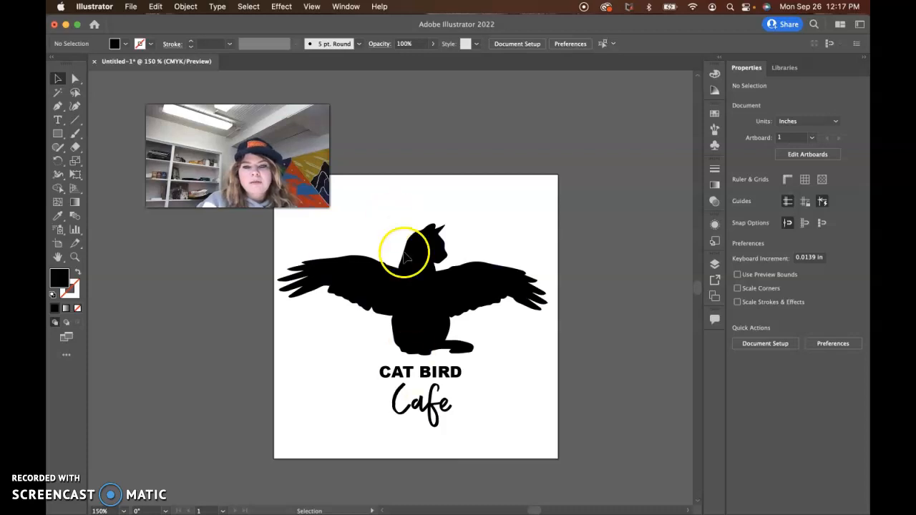
Nudge the silhouette and the Cat Bird Cafe text together slightly to the right.
click(420, 327)
shift+click(415, 385)
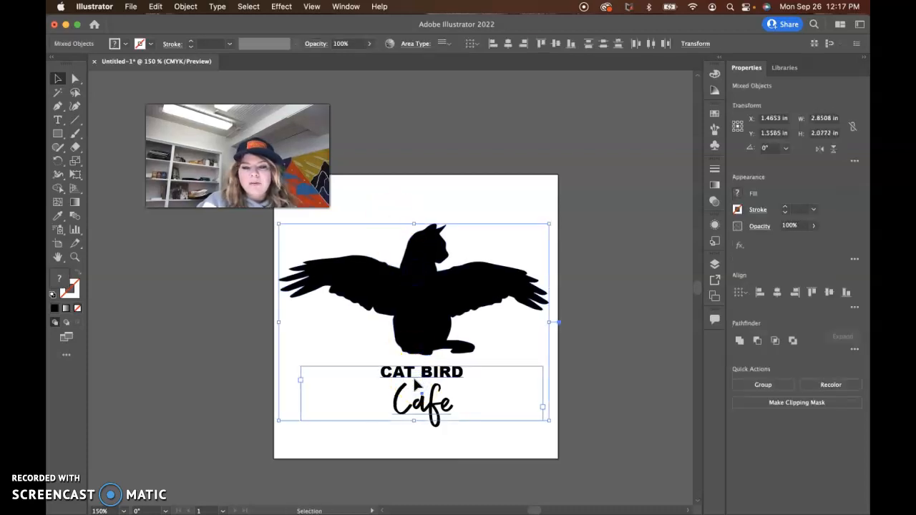
click(567, 413)
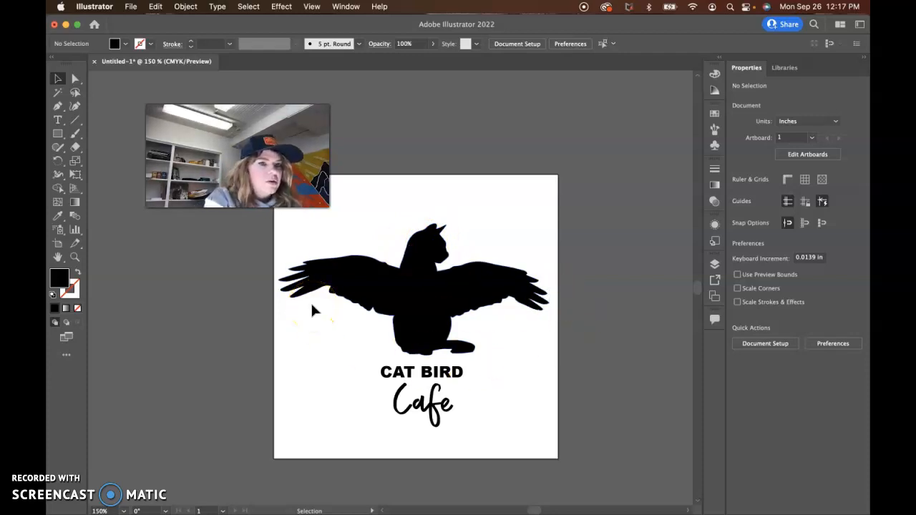
Activate the Blob Brush tool for work on the cat's head and set the stroke weight to 0.25 pt.
click(141, 234)
click(76, 136)
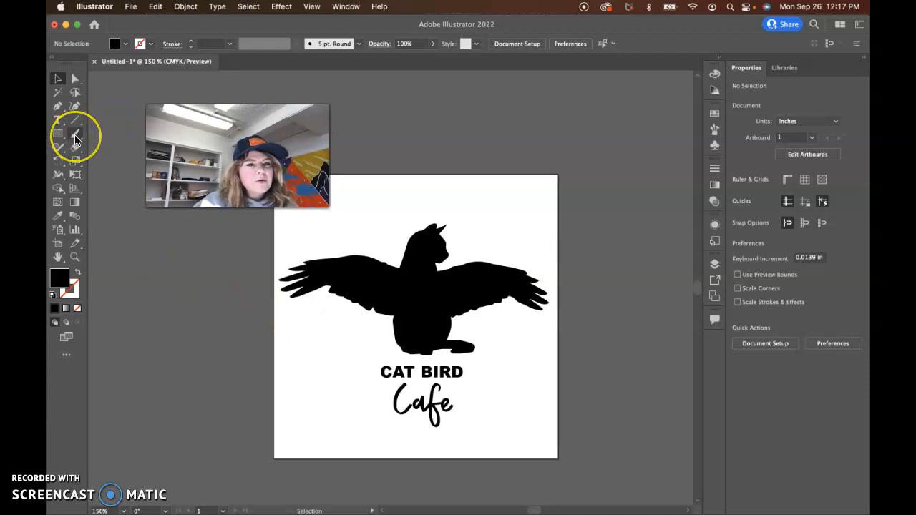
click(76, 138)
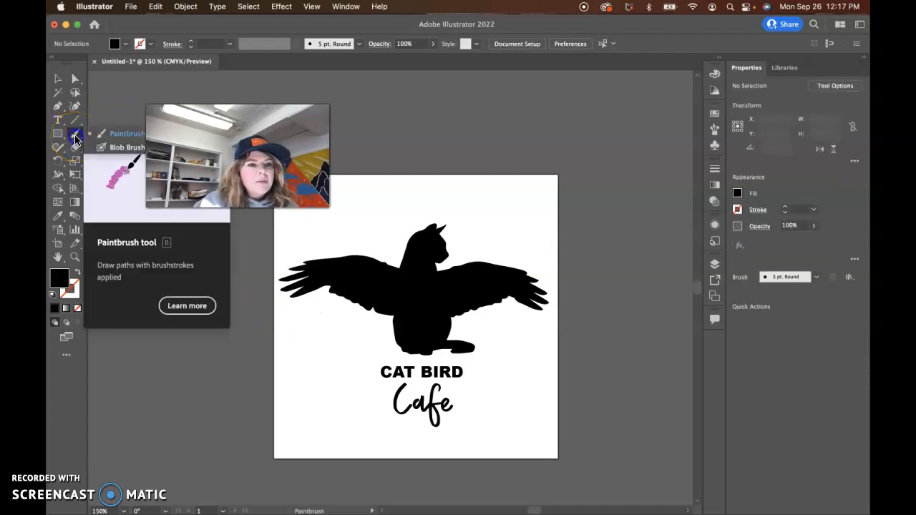
drag(77, 139, 107, 148)
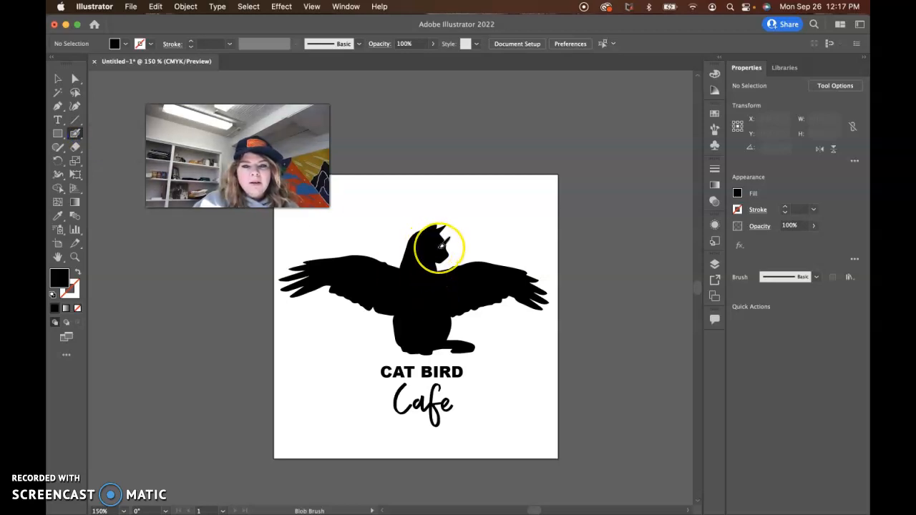
key(super+equal)
key(super+equal)
key(super+equal)
key(super+equal)
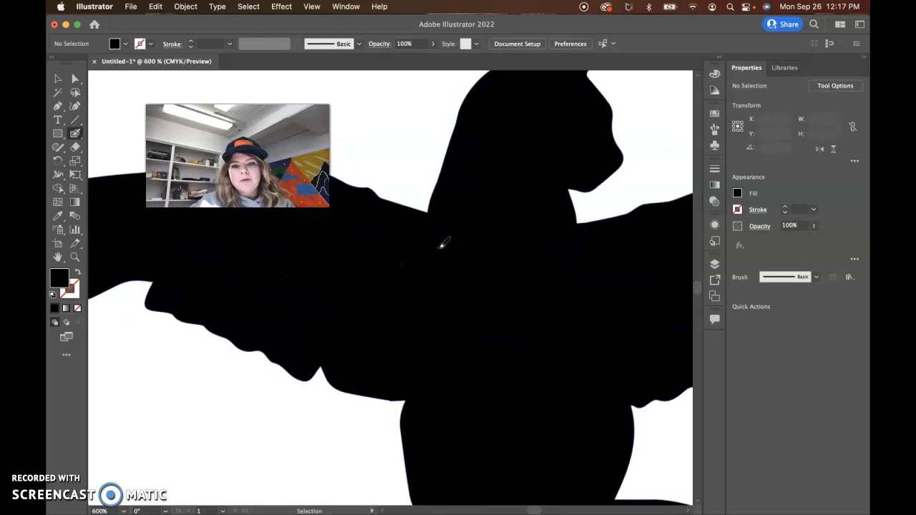
drag(490, 235, 374, 381)
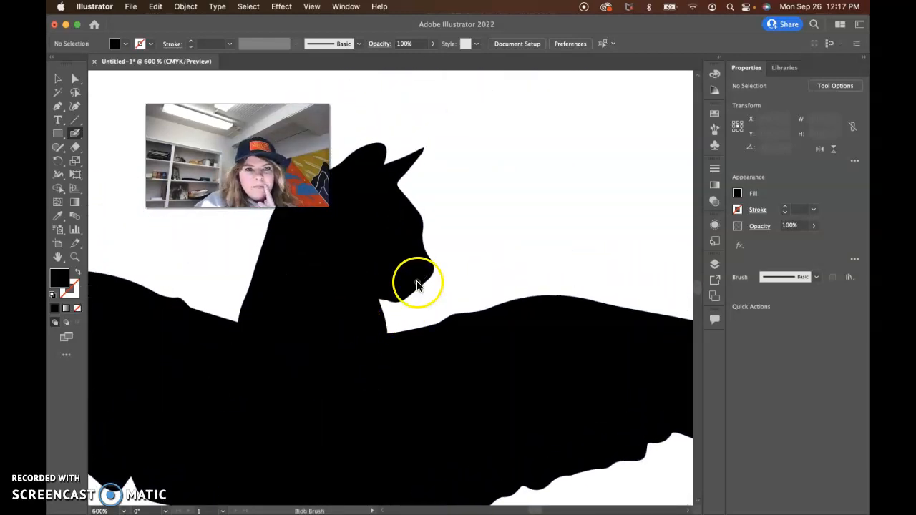
click(229, 45)
click(242, 55)
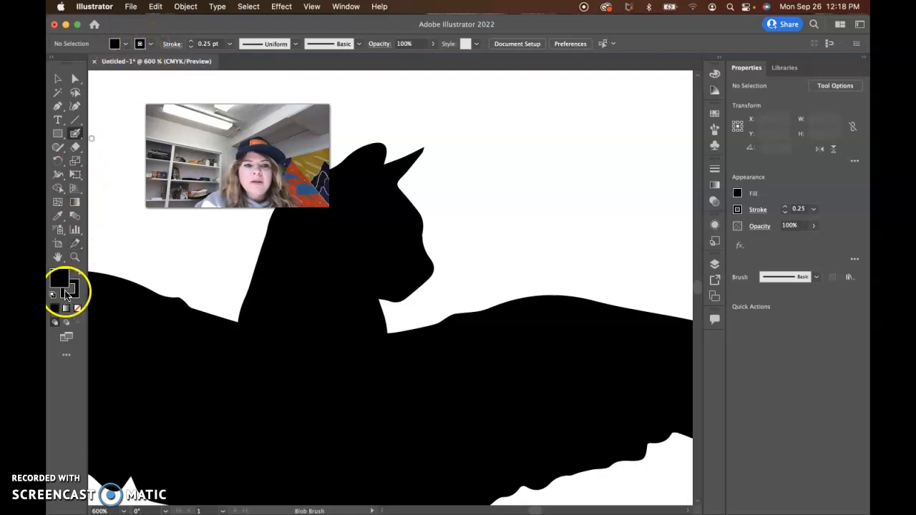
Set the brush colour to black.
click(147, 46)
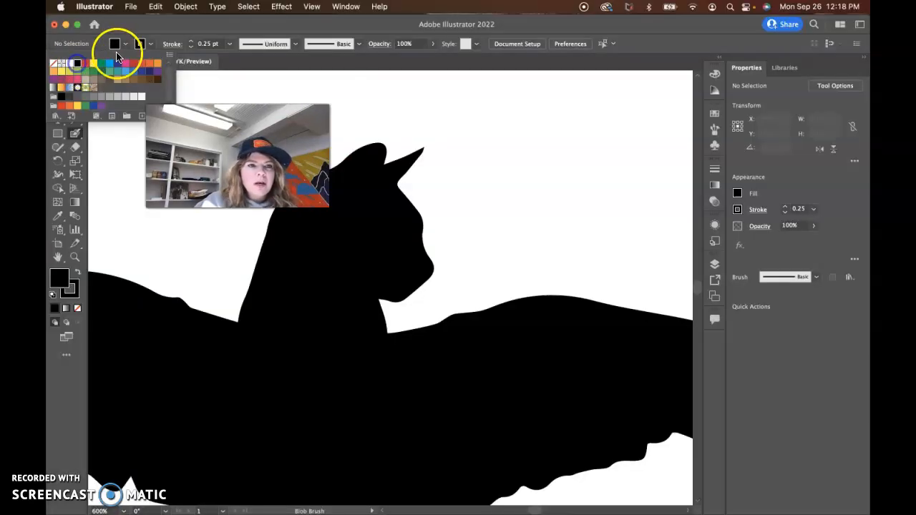
click(125, 46)
click(124, 47)
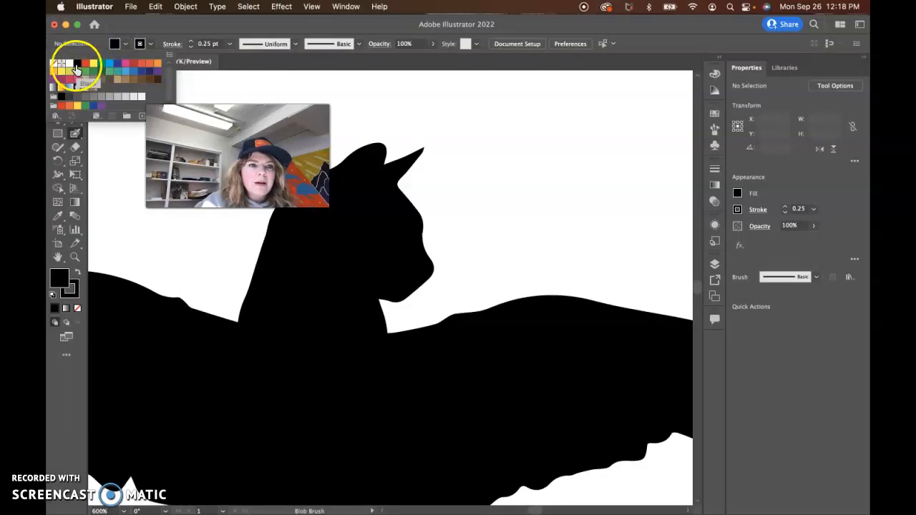
Paint three curved whiskers extending from the cat's muzzle with the Blob Brush.
click(414, 270)
drag(427, 272, 472, 257)
click(451, 287)
mouse_move(451, 286)
mouse_down()
mouse_move(415, 279)
mouse_move(459, 290)
mouse_move(475, 283)
mouse_up()
click(411, 293)
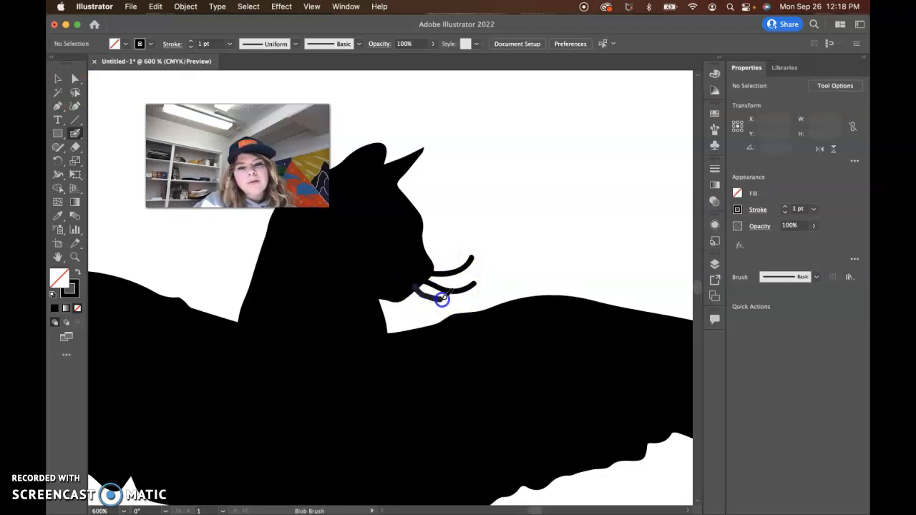
mouse_move(448, 299)
mouse_down()
mouse_move(442, 272)
mouse_move(471, 254)
mouse_up()
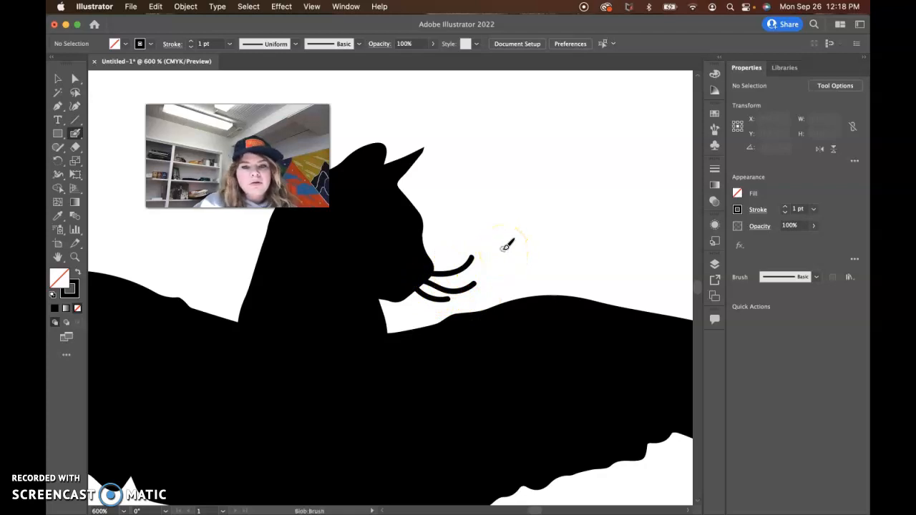
Thicken the three whiskers with additional brush strokes and curl the tips of the upper two.
mouse_move(455, 253)
mouse_down()
mouse_move(425, 272)
mouse_move(475, 254)
mouse_move(446, 276)
mouse_up()
click(430, 276)
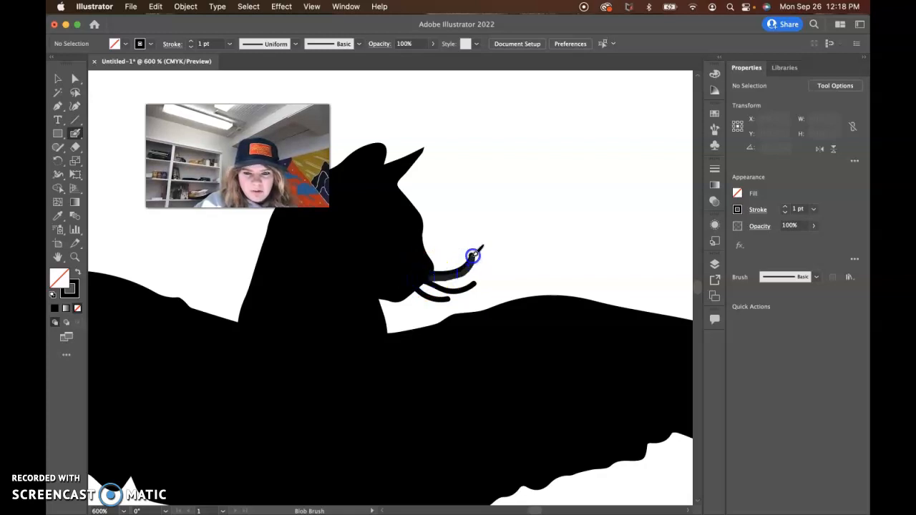
drag(467, 251, 427, 278)
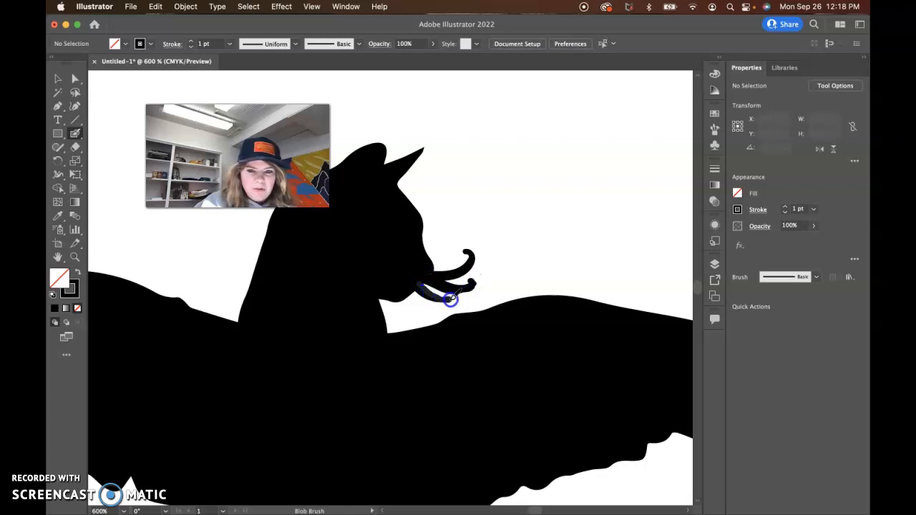
mouse_move(423, 280)
mouse_down()
mouse_move(466, 293)
mouse_move(473, 281)
mouse_up()
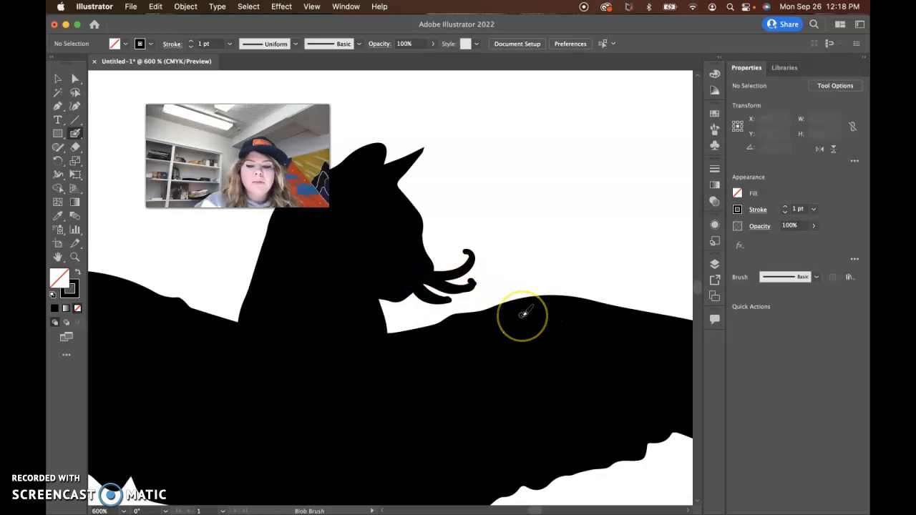
Review the whiskers against the whole logo at full-artboard and closer views.
key(super+0)
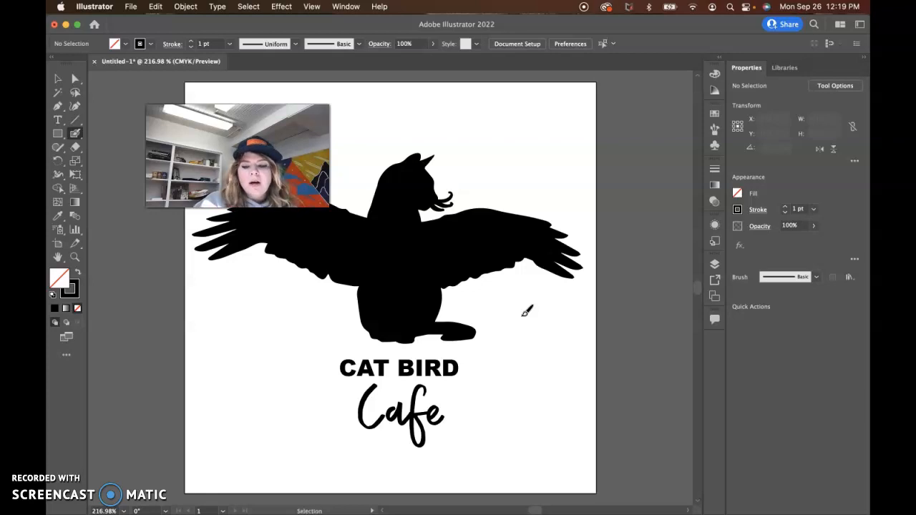
key(super+equal)
key(super+equal)
key(super+equal)
key(super+equal)
mouse_move(579, 282)
mouse_down()
mouse_move(558, 293)
mouse_move(536, 277)
mouse_move(499, 289)
mouse_move(612, 249)
mouse_move(494, 279)
mouse_move(323, 272)
mouse_up()
key(super+minus)
key(super+minus)
Select the entire whisker shape with the Direct Selection tool so that its anchor points are active.
click(75, 79)
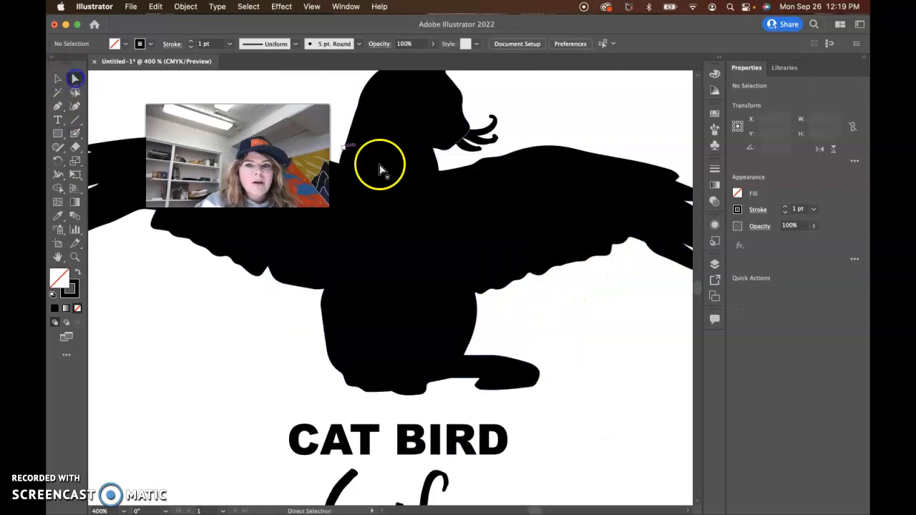
click(487, 142)
key(super+equal)
key(super+equal)
click(413, 307)
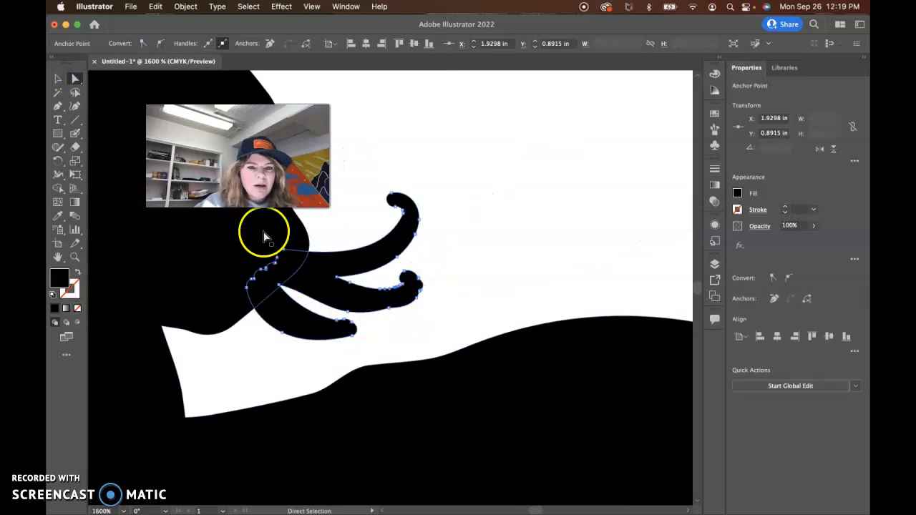
click(76, 79)
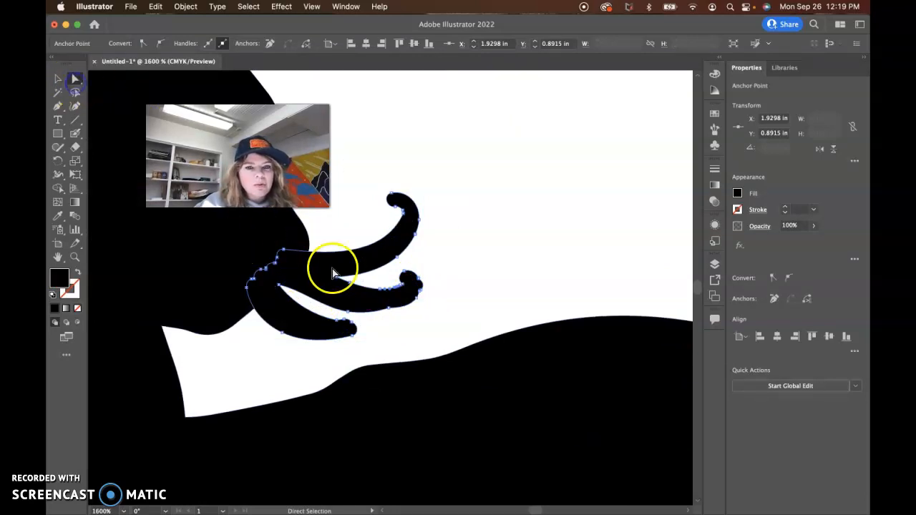
click(329, 270)
click(490, 262)
click(335, 265)
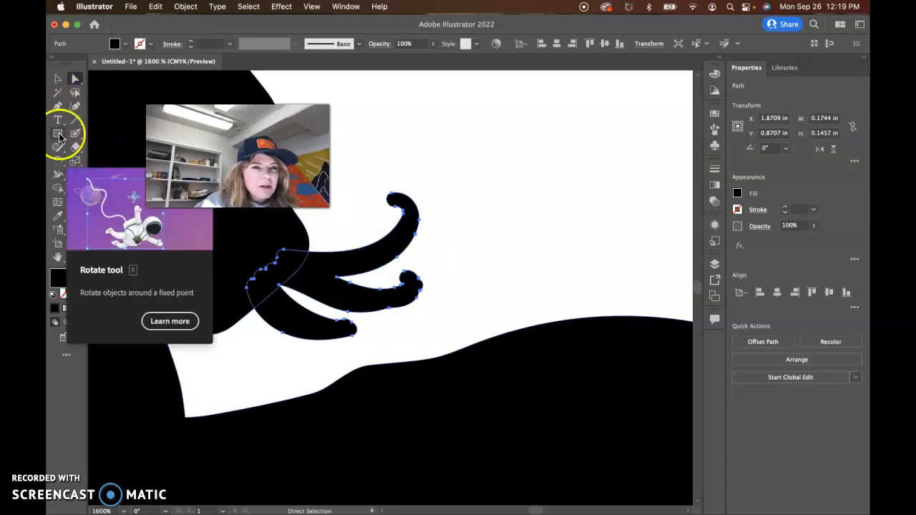
Switch from Direct Selection to the Smooth tool for working on the whisker outline.
click(60, 175)
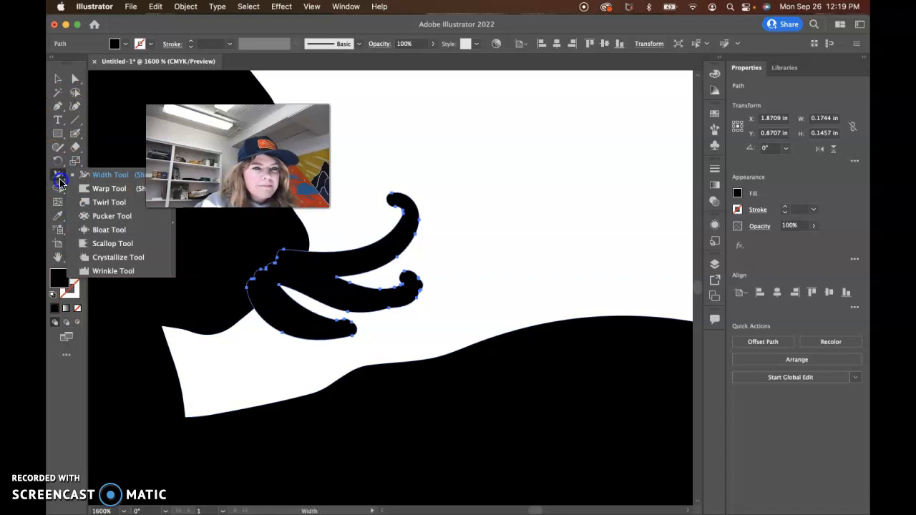
click(75, 148)
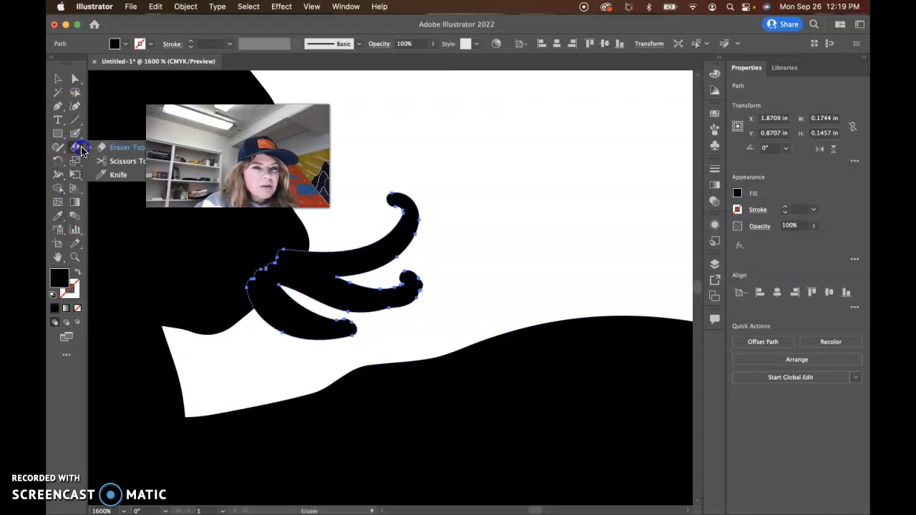
click(60, 150)
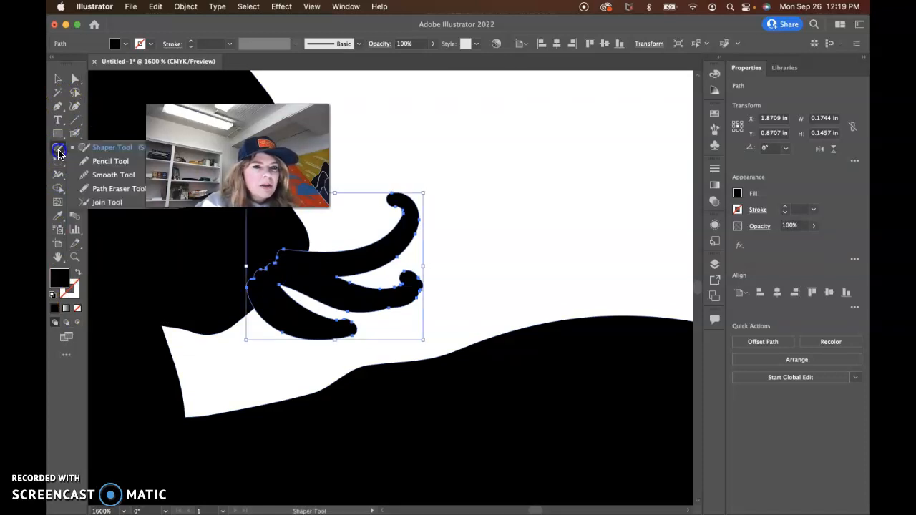
click(75, 151)
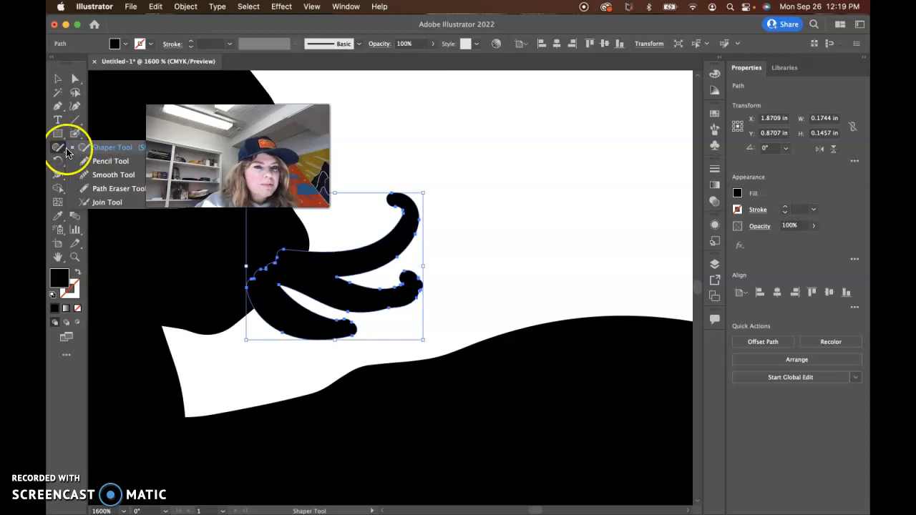
click(57, 152)
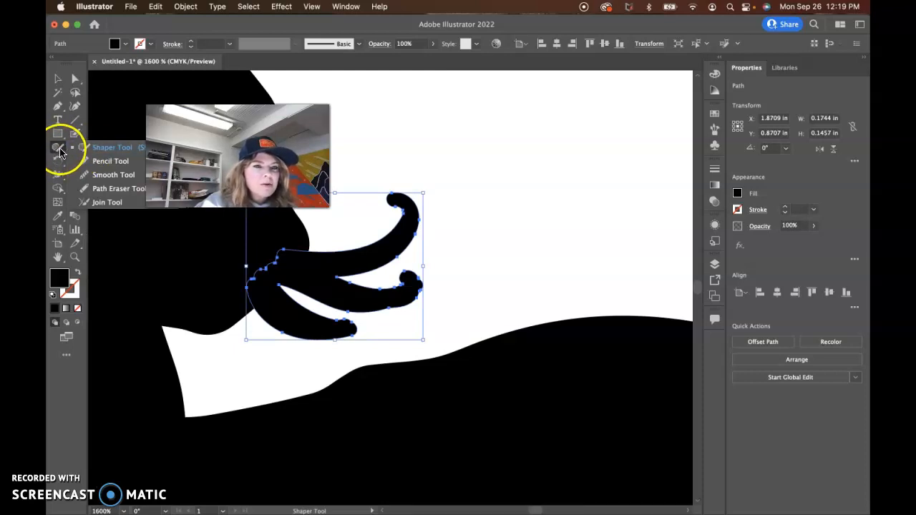
drag(57, 151, 101, 177)
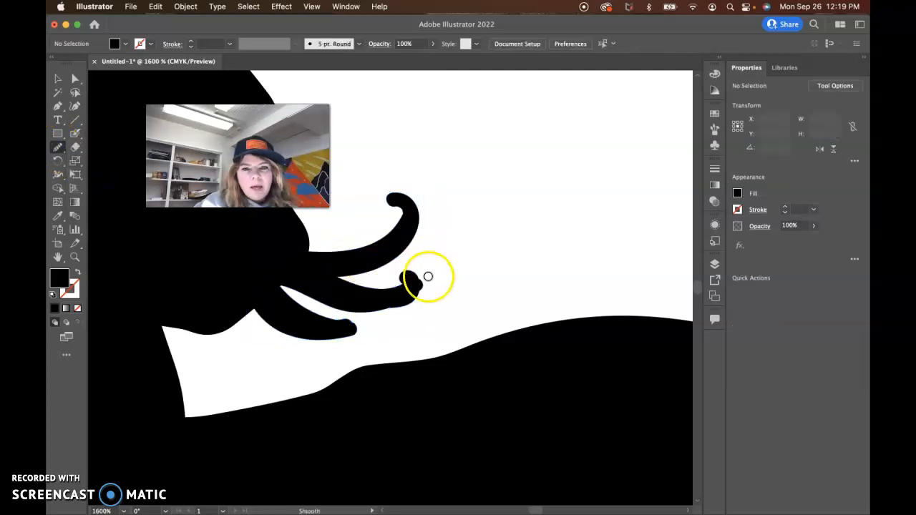
Reselect the whole whisker shape and smooth the outline and curled tip of the middle whisker with the Smooth tool.
click(74, 78)
click(368, 304)
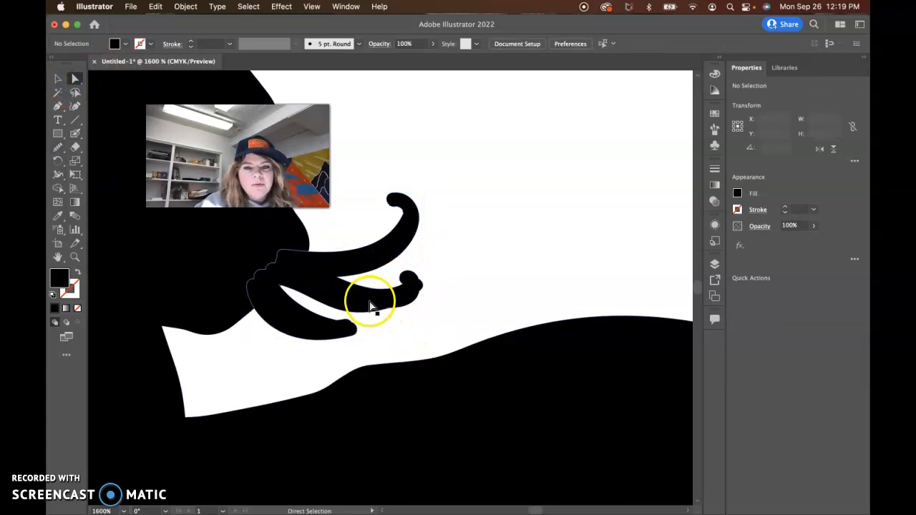
click(402, 304)
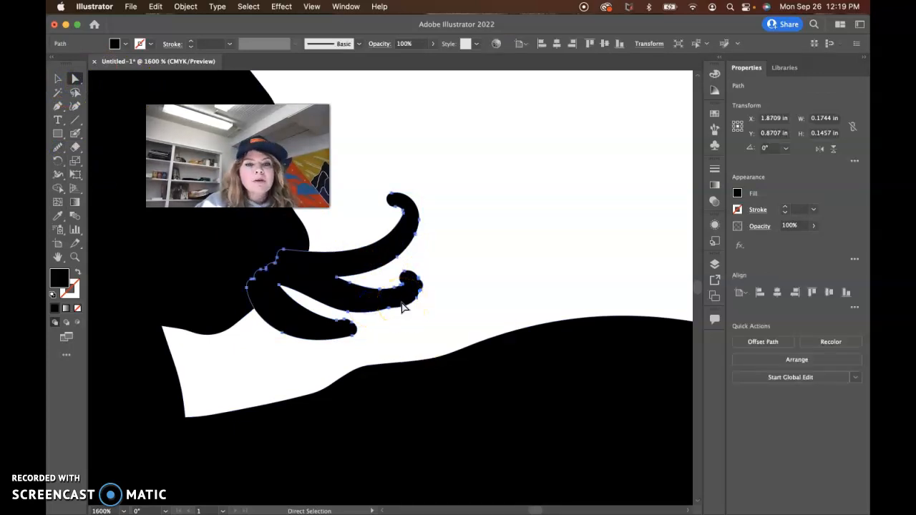
click(57, 150)
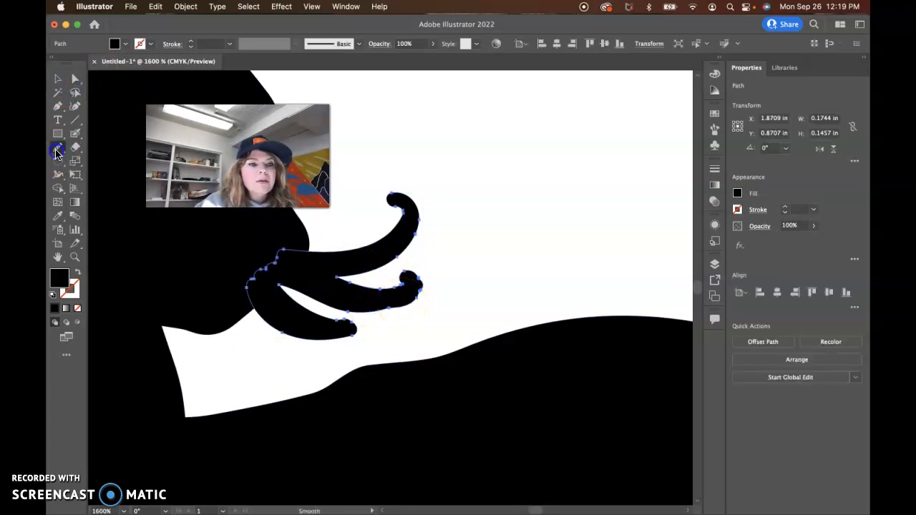
click(59, 79)
click(320, 275)
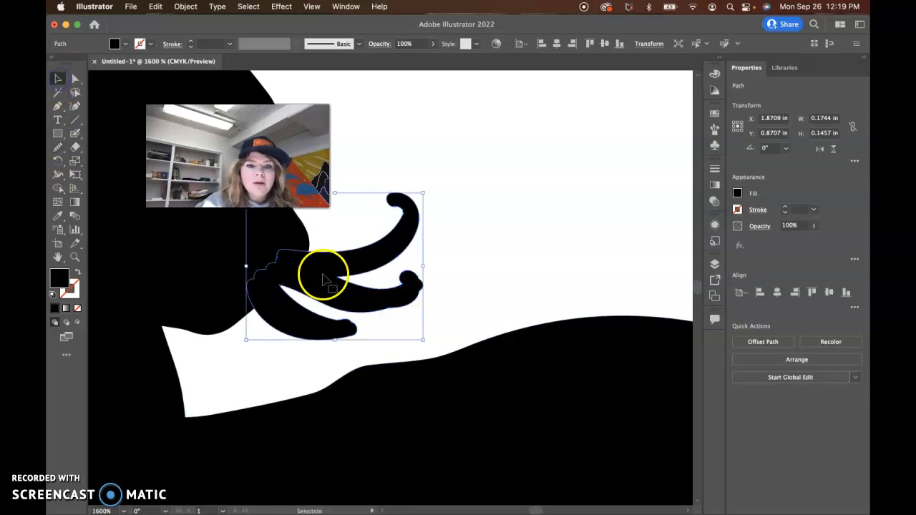
click(58, 146)
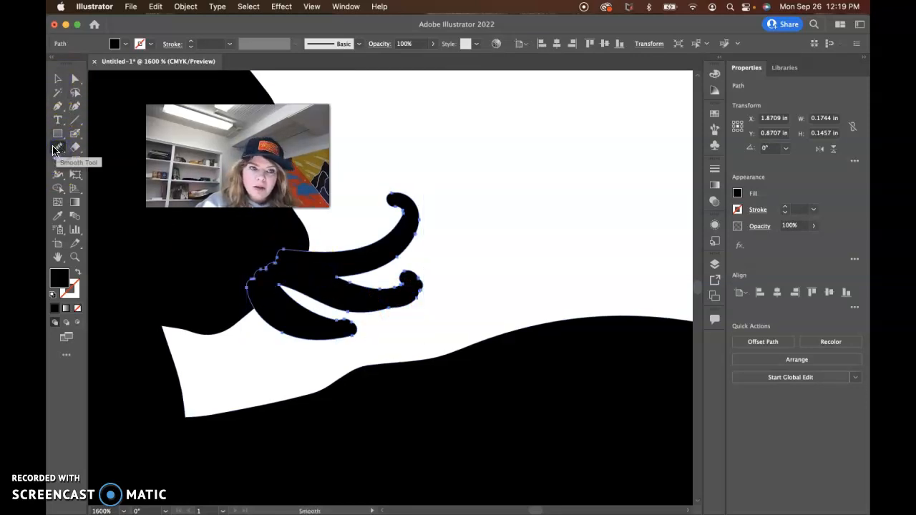
drag(377, 319, 405, 308)
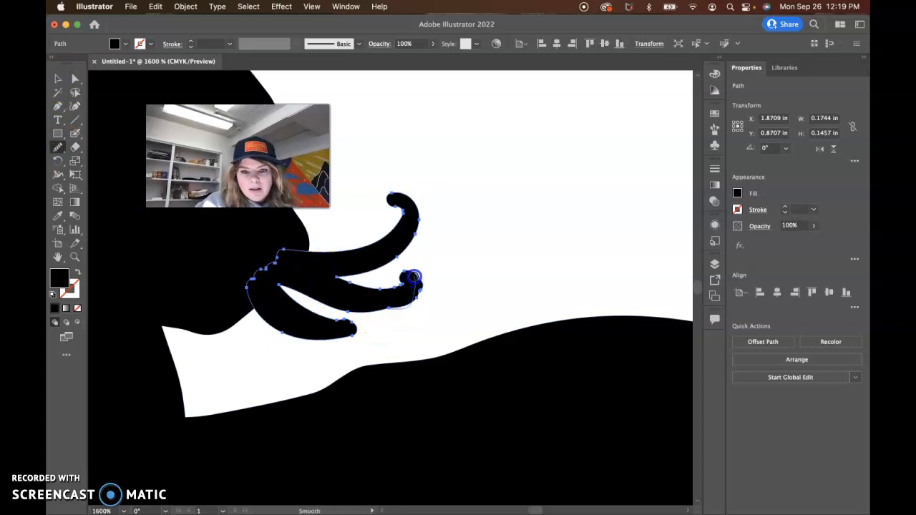
mouse_move(413, 274)
mouse_down()
mouse_move(391, 307)
mouse_move(404, 302)
mouse_move(397, 267)
mouse_up()
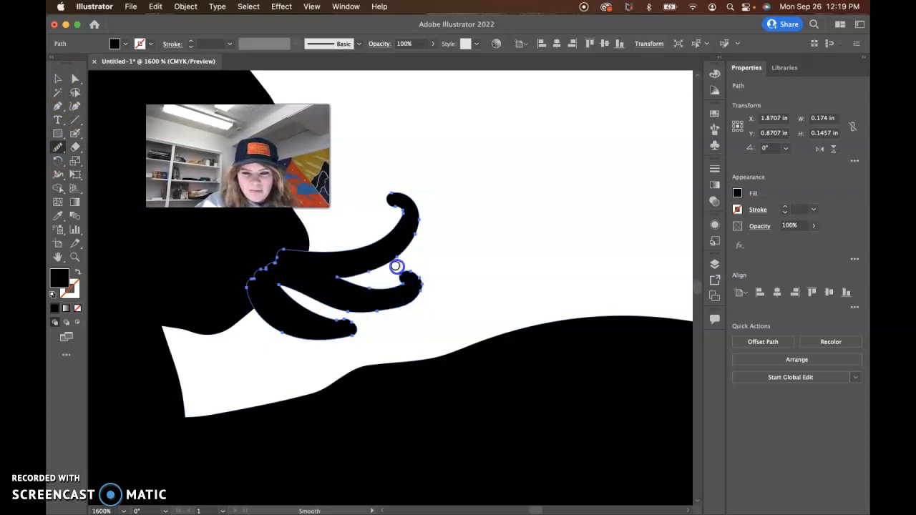
mouse_move(404, 301)
mouse_down()
mouse_move(342, 311)
mouse_move(346, 321)
mouse_move(334, 319)
mouse_move(349, 331)
mouse_move(300, 332)
mouse_move(330, 317)
mouse_move(352, 328)
mouse_move(305, 332)
mouse_move(277, 293)
mouse_move(337, 308)
mouse_up()
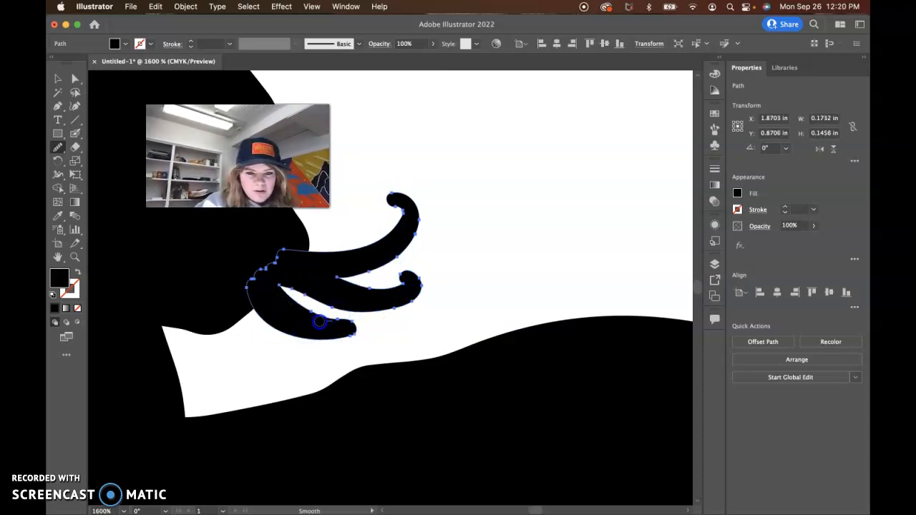
Smooth the whiskers' base inside the cat's head and the edges of the upper whisker.
drag(246, 286, 284, 252)
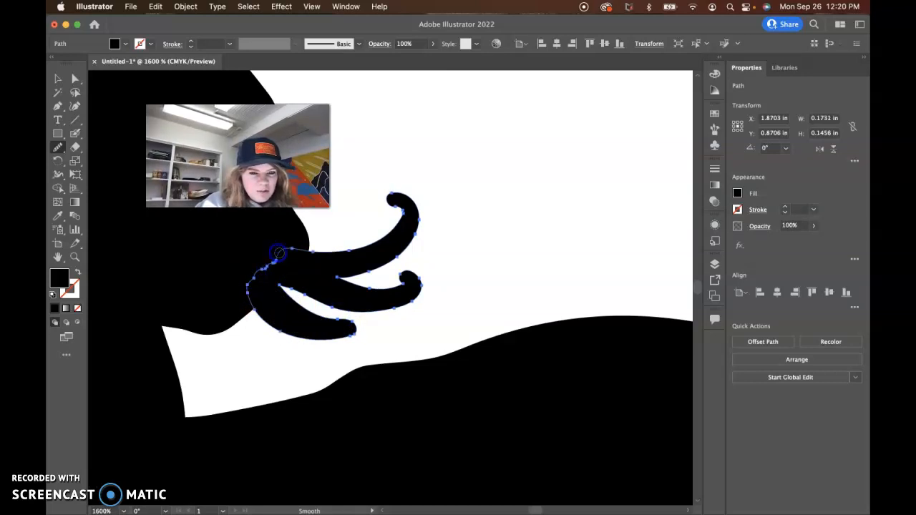
mouse_move(276, 254)
mouse_down()
mouse_move(229, 301)
mouse_move(280, 250)
mouse_up()
mouse_move(358, 245)
mouse_down()
mouse_move(392, 217)
mouse_move(377, 198)
mouse_move(393, 259)
mouse_up()
drag(313, 285, 213, 248)
Select the winged cat silhouette and the whisker shape together.
click(59, 79)
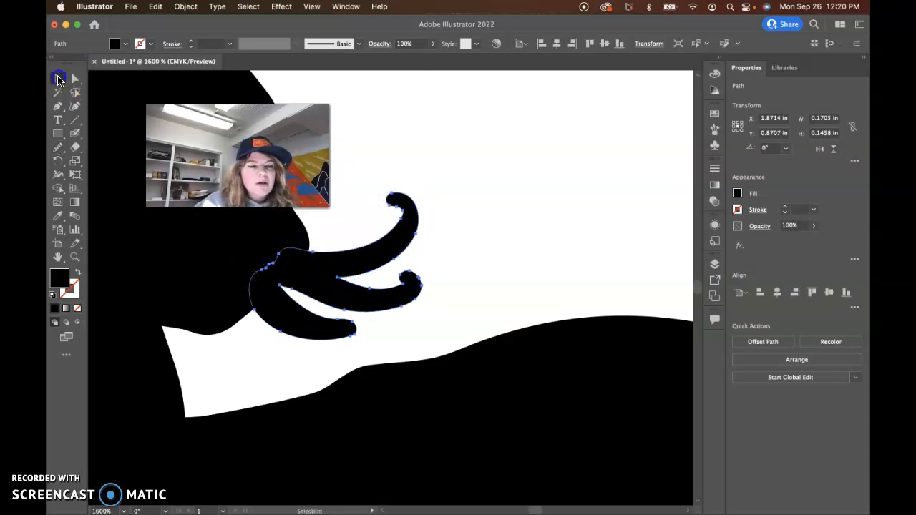
shift+click(165, 238)
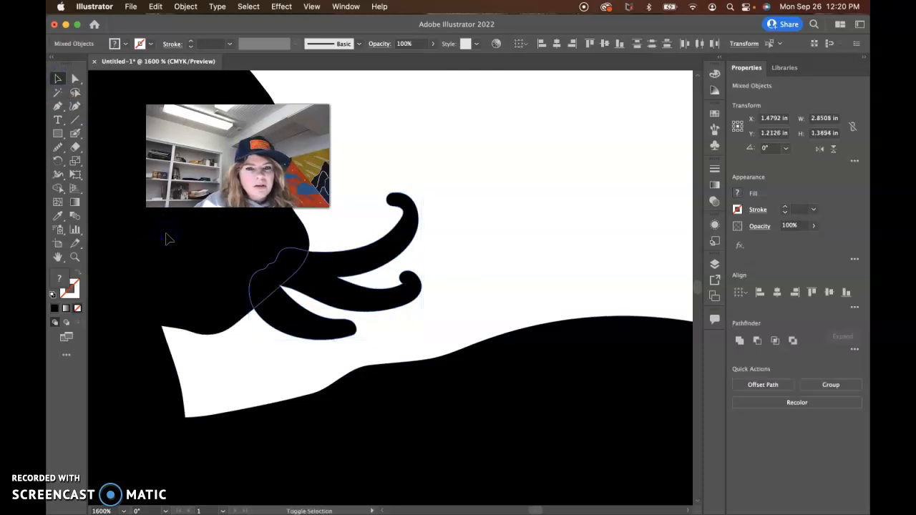
key(super+g)
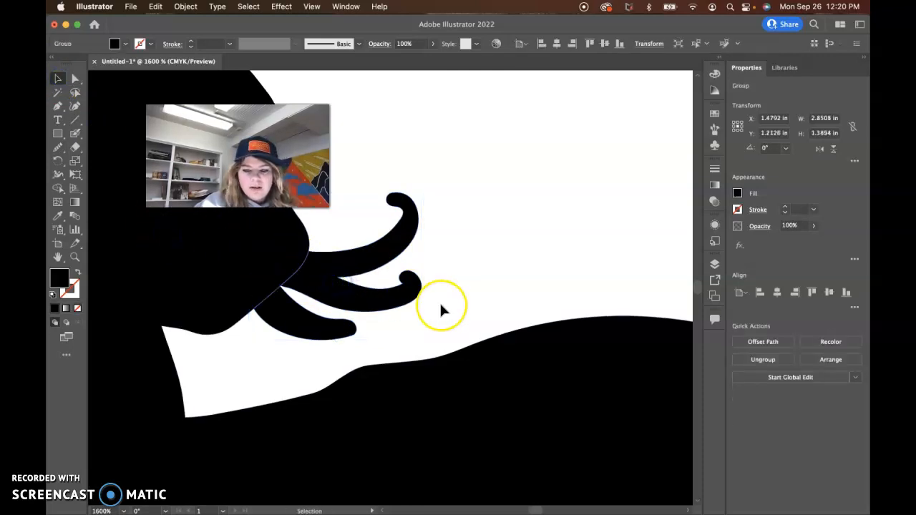
key(super+minus)
key(super+minus)
key(super+minus)
key(super+minus)
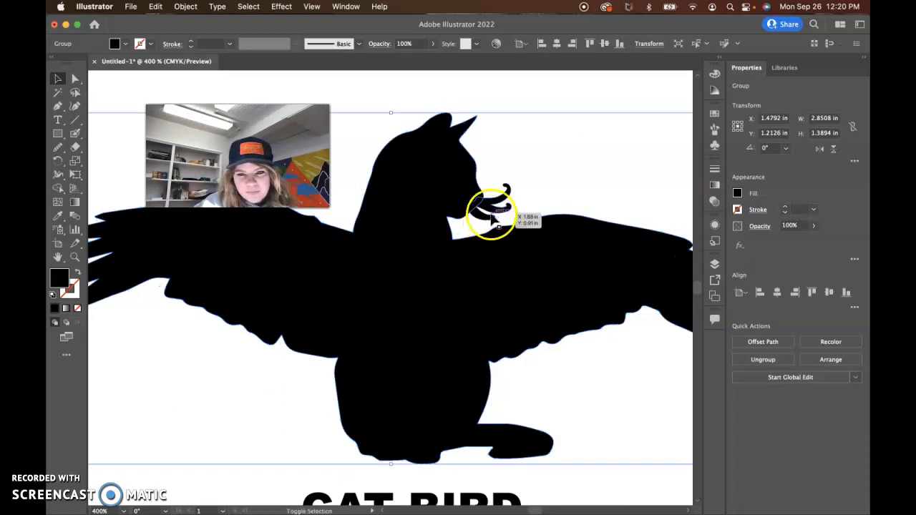
shift+click(489, 208)
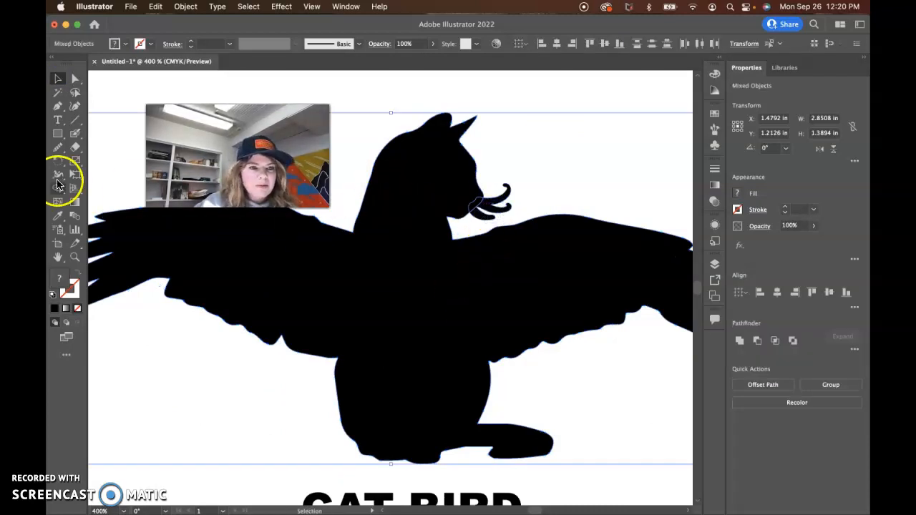
Merge the whiskers into the cat's head with the Shape Builder tool.
click(57, 189)
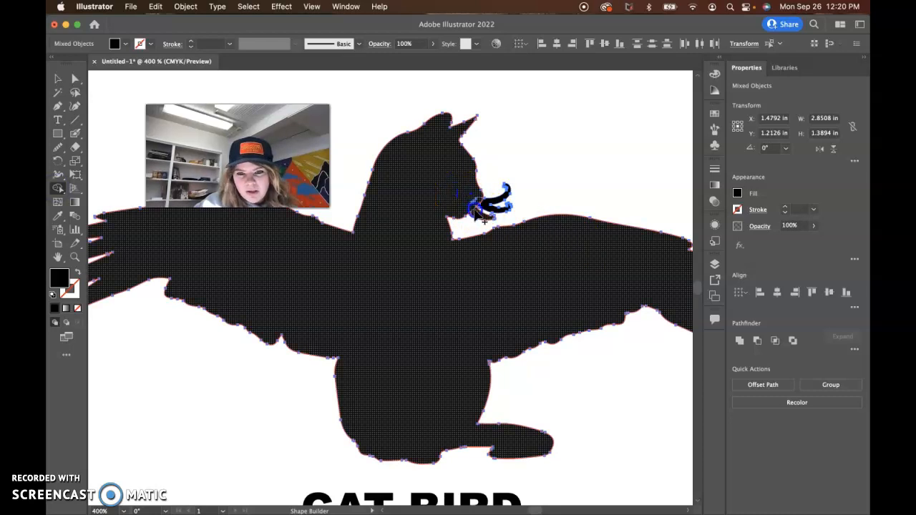
key(super+equal)
key(super+equal)
key(super+equal)
key(super+equal)
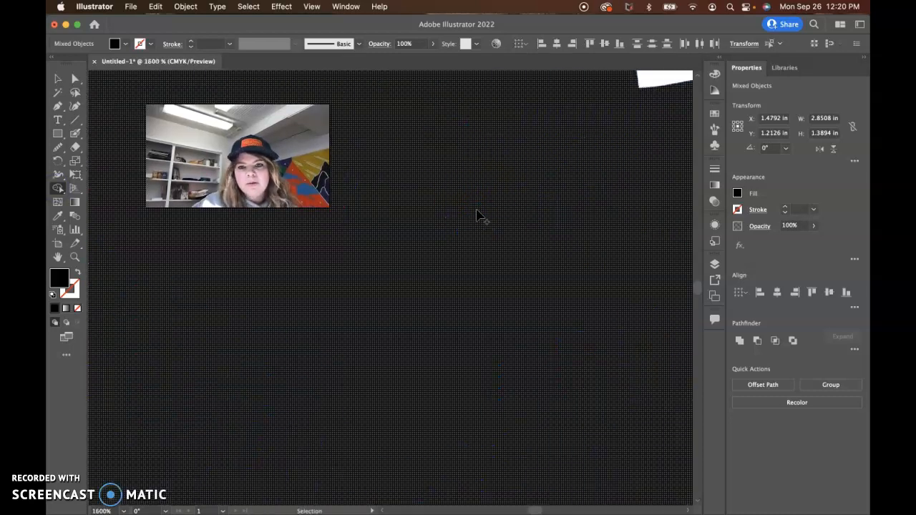
drag(620, 159, 365, 493)
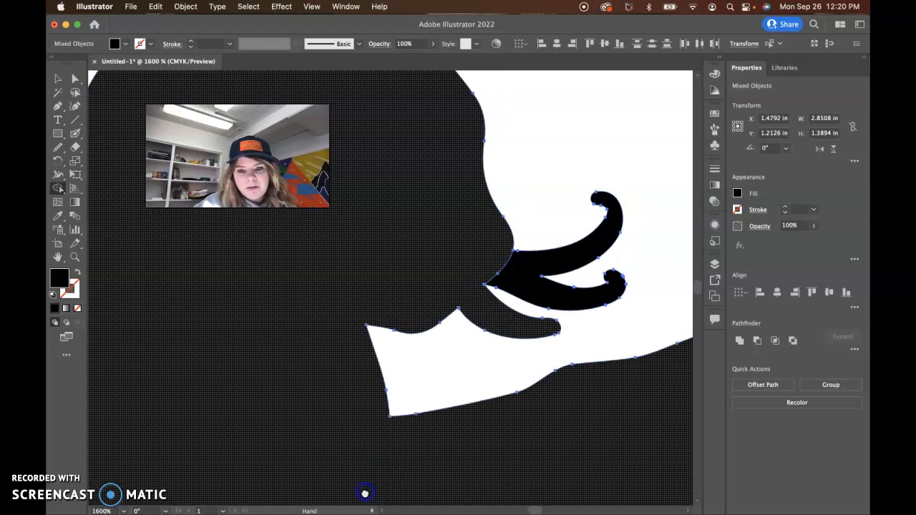
drag(477, 264, 430, 303)
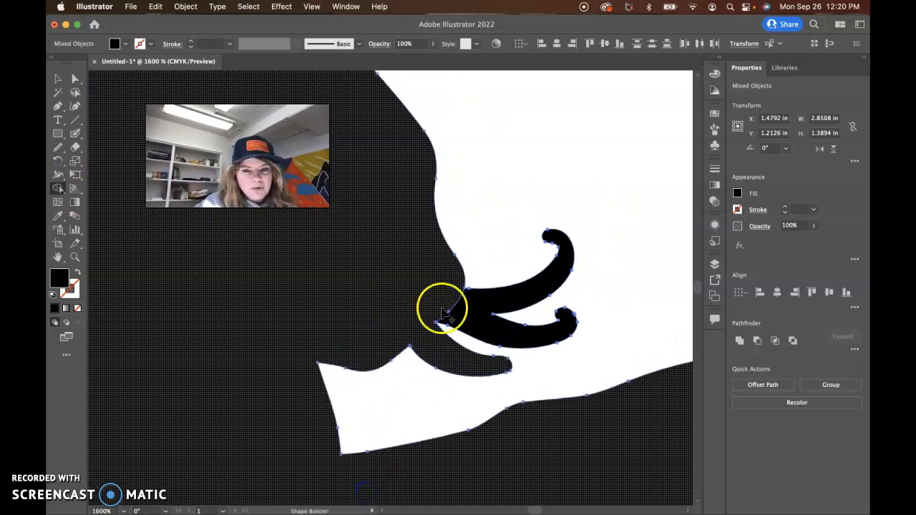
drag(430, 298, 494, 332)
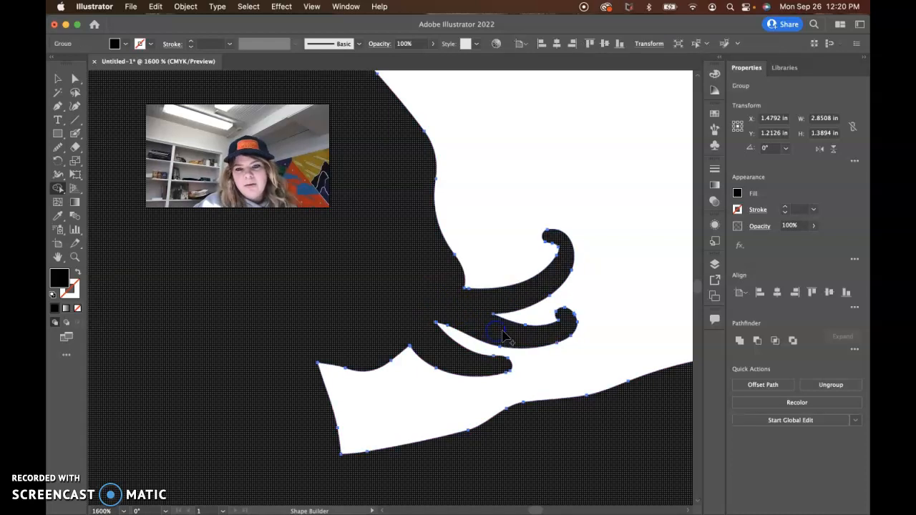
click(499, 328)
Examine the merged silhouette on the full artboard, using Direct Selection to check that body and whiskers form one path.
key(super+0)
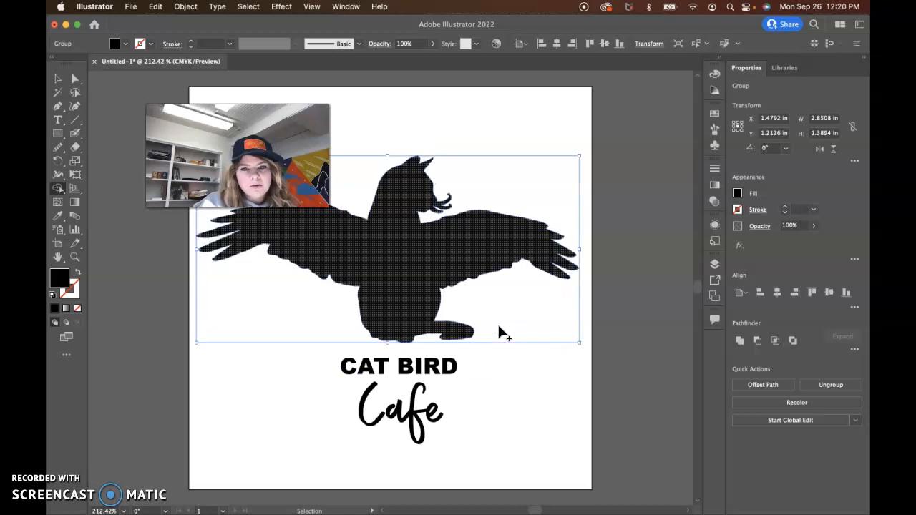
click(58, 79)
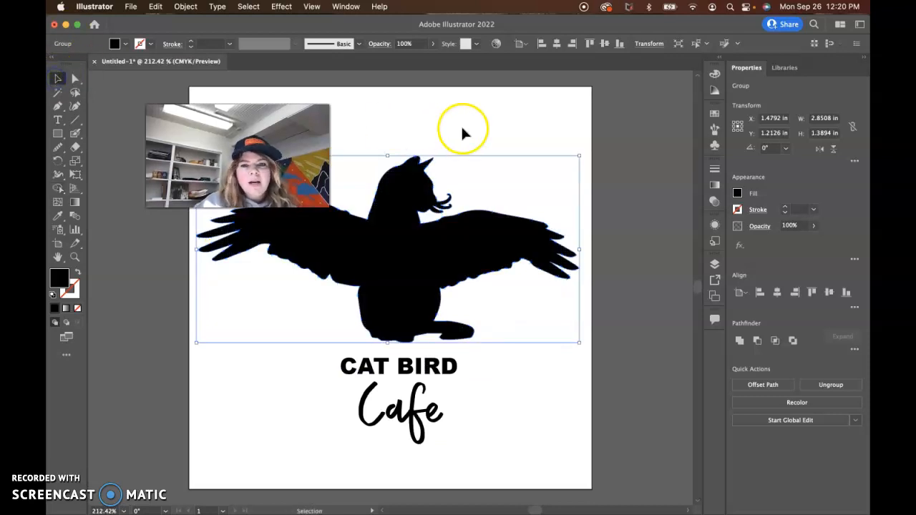
click(75, 78)
click(532, 166)
click(403, 203)
click(525, 198)
click(485, 256)
click(491, 168)
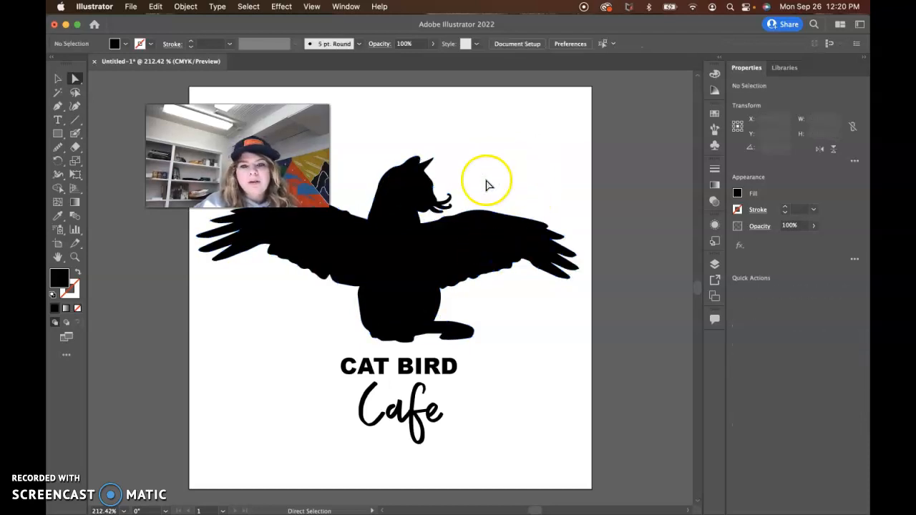
click(408, 267)
click(253, 353)
click(368, 227)
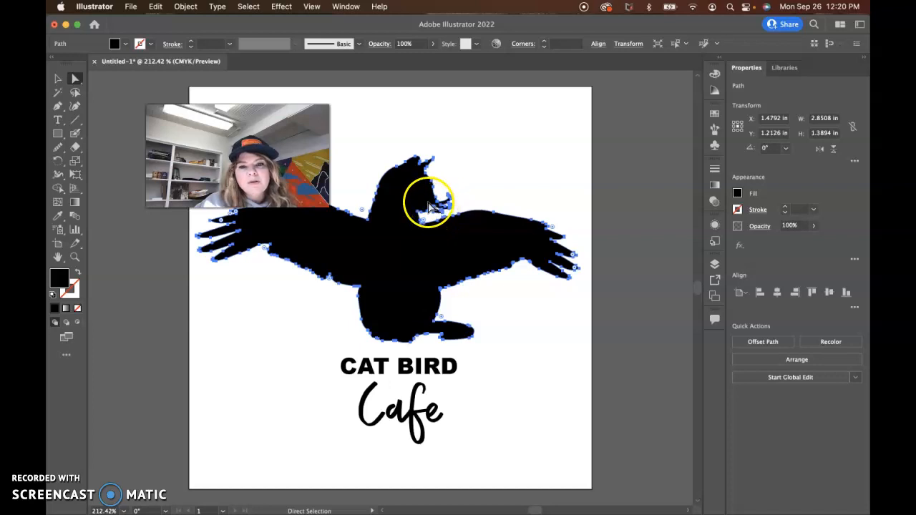
click(485, 179)
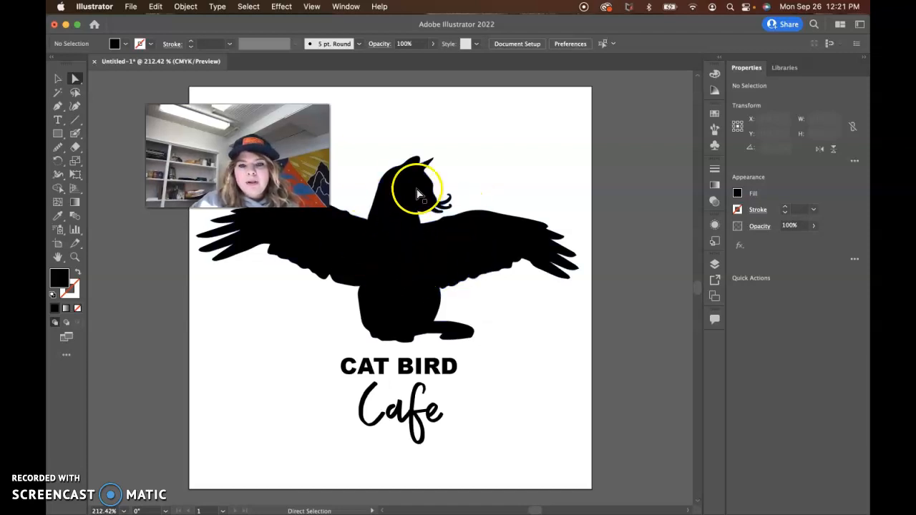
click(76, 135)
drag(77, 136, 120, 151)
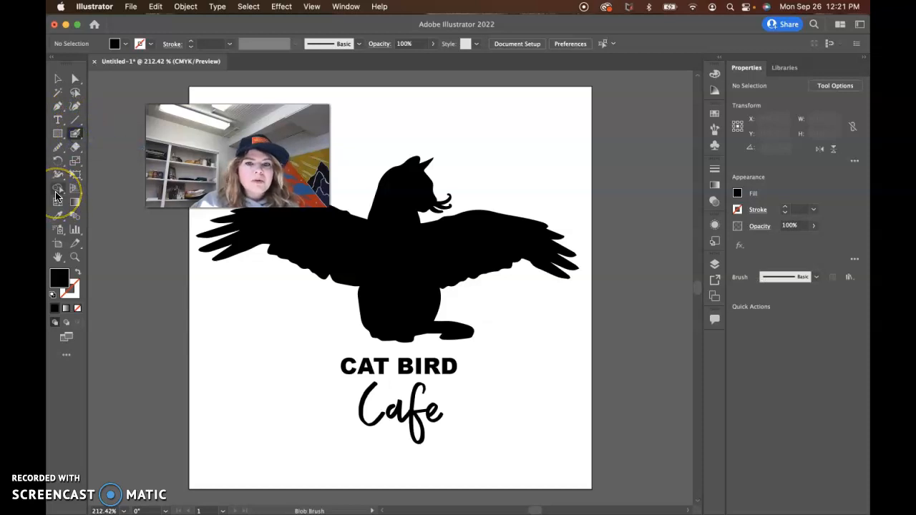
click(58, 82)
click(406, 129)
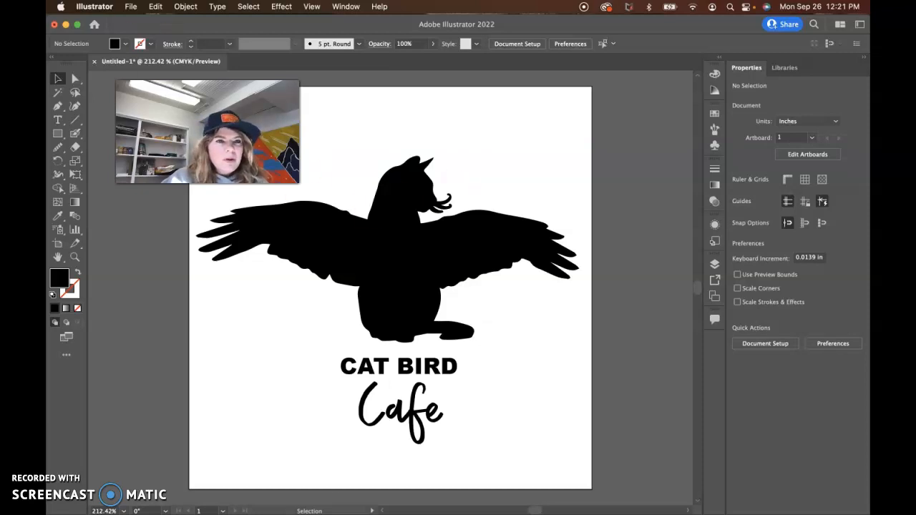
Start saving the document under a new name and open the "GDSN 231- Graphic Design Applications" folder in Documents.
click(131, 6)
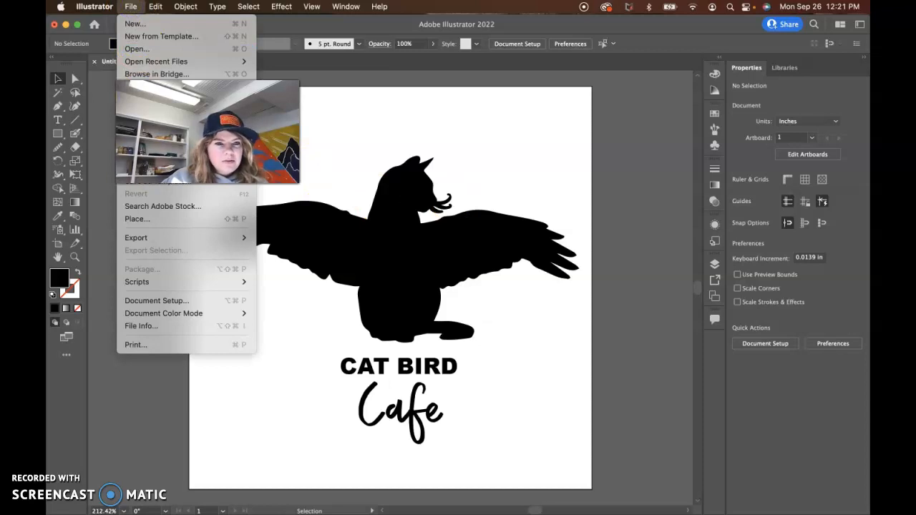
click(142, 131)
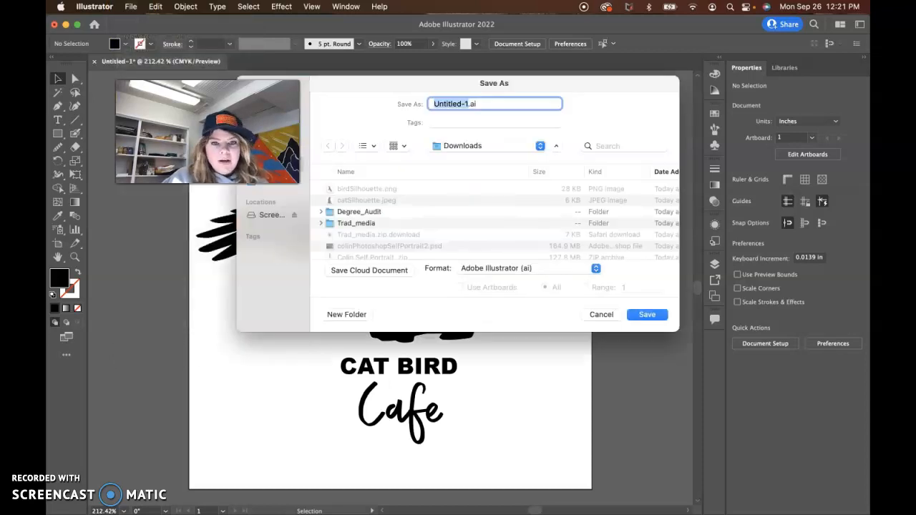
click(276, 149)
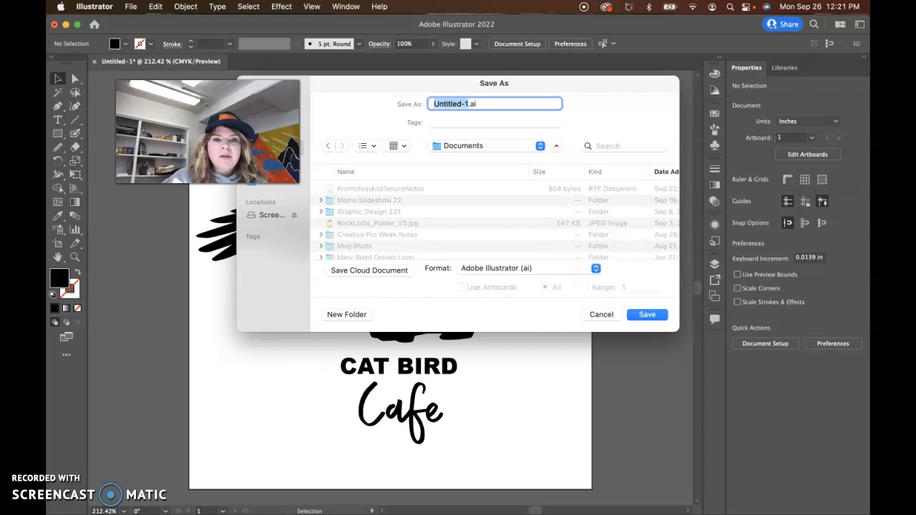
scroll(371, 217, down, 2)
click(380, 173)
scroll(382, 228, down, 10)
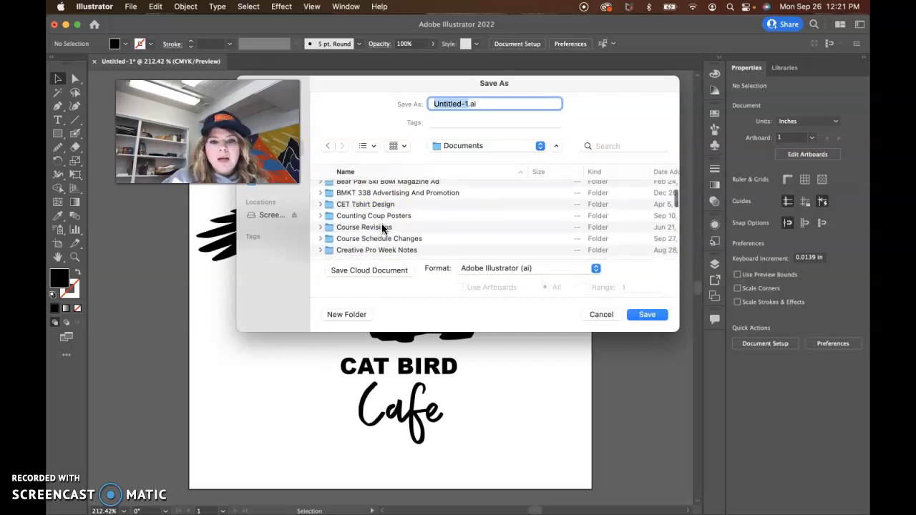
scroll(381, 228, down, 2)
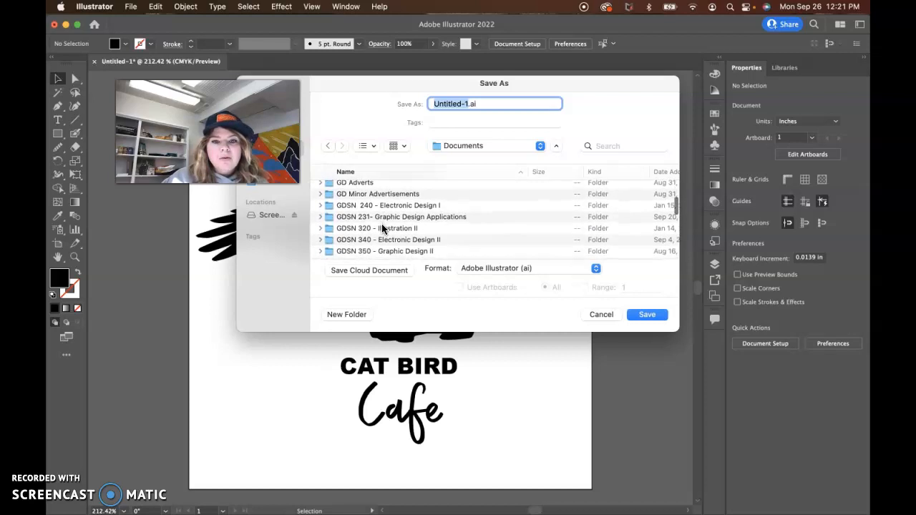
scroll(383, 222, up, 3)
scroll(380, 219, down, 3)
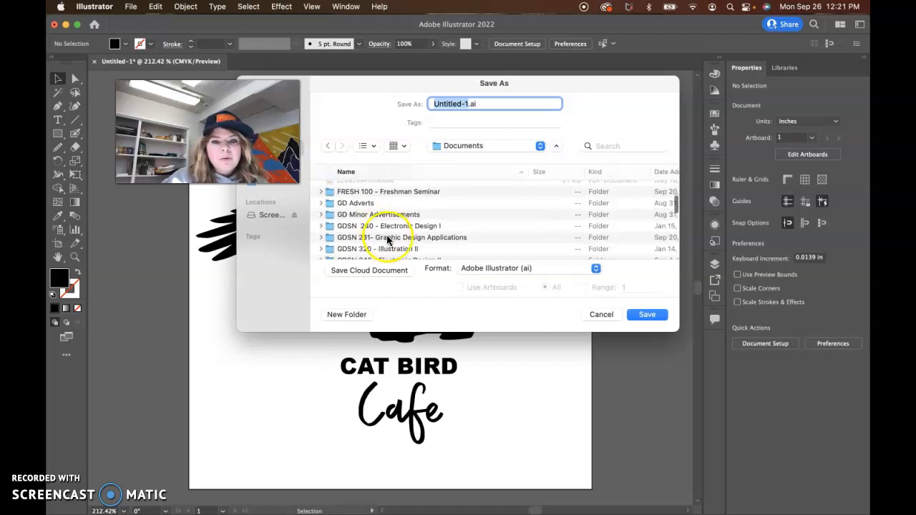
double_click(389, 238)
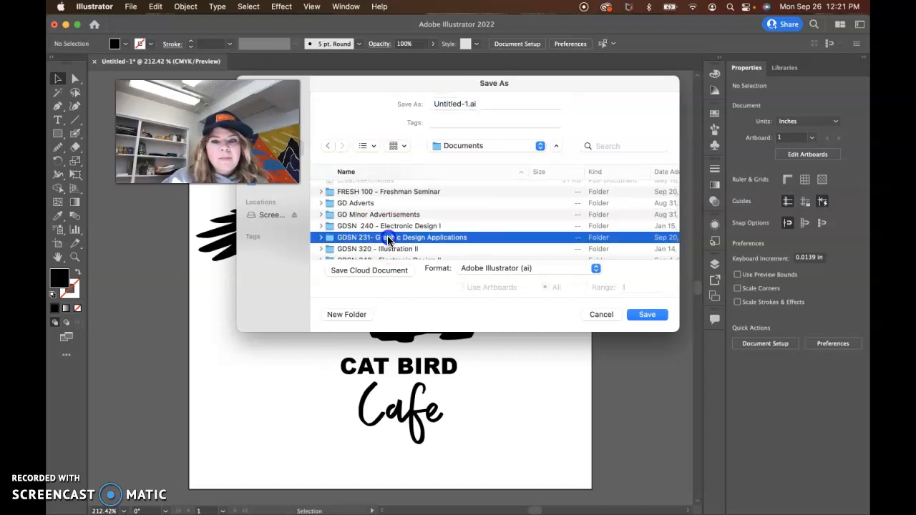
Create a new folder named "Illustrator Demo" inside the GDSN 231- Graphic Design Applications folder.
click(358, 317)
key(BackSpace)
text(Illustrator D)
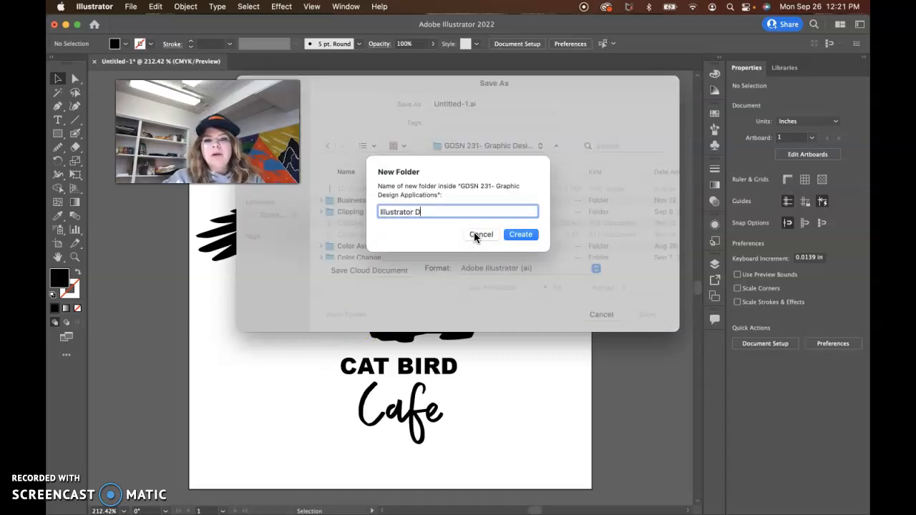
text(emo)
click(414, 212)
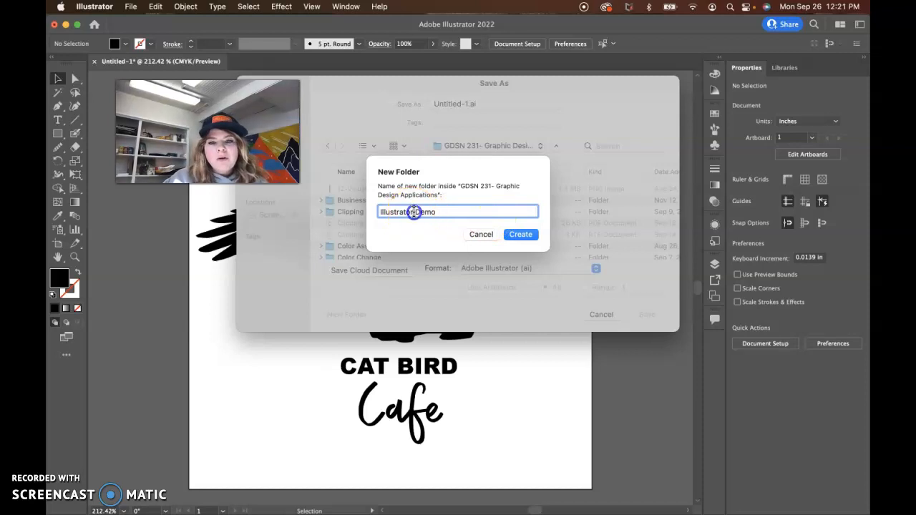
click(522, 240)
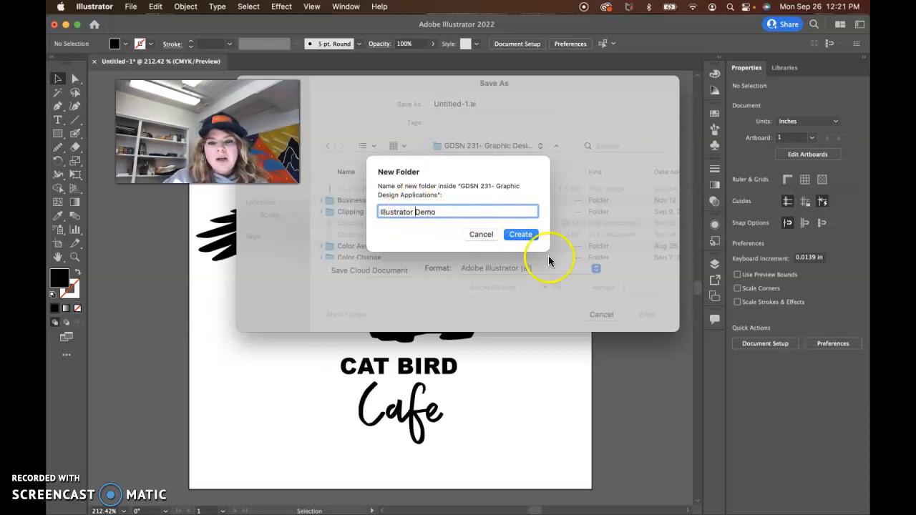
key(Return)
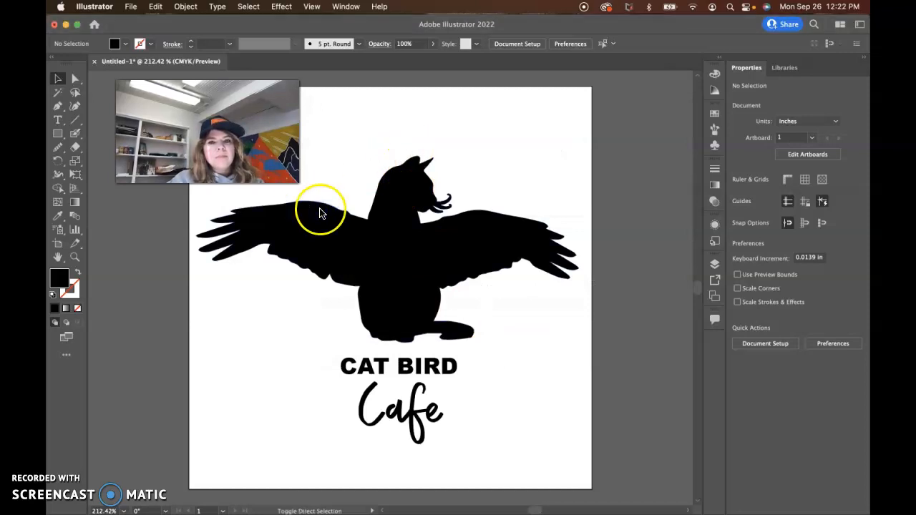
Start Save As in the Illustrator Demo folder and name the file with the author's first name followed by "IllustratorDemoLogoBW".
key(super+shift+s)
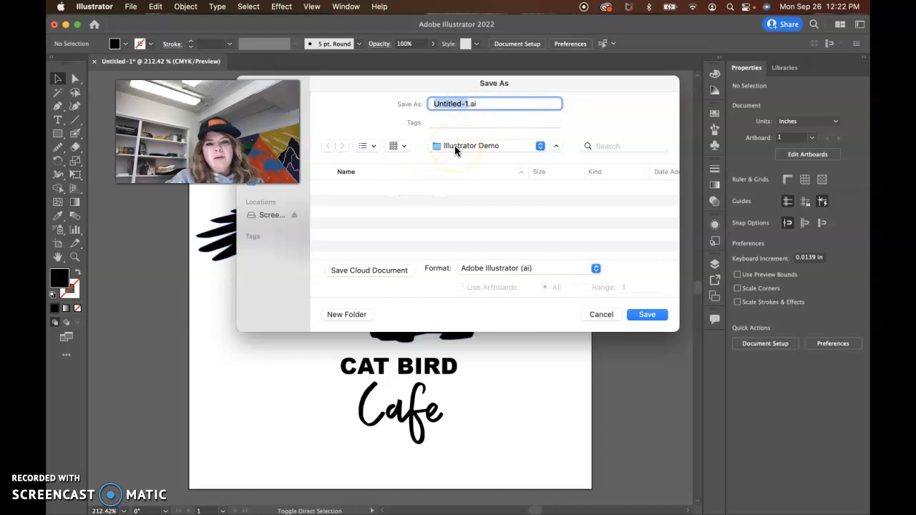
text(maryl)
text(llustrator)
key(BackSpace)
key(BackSpace)
key(BackSpace)
key(BackSpace)
key(BackSpace)
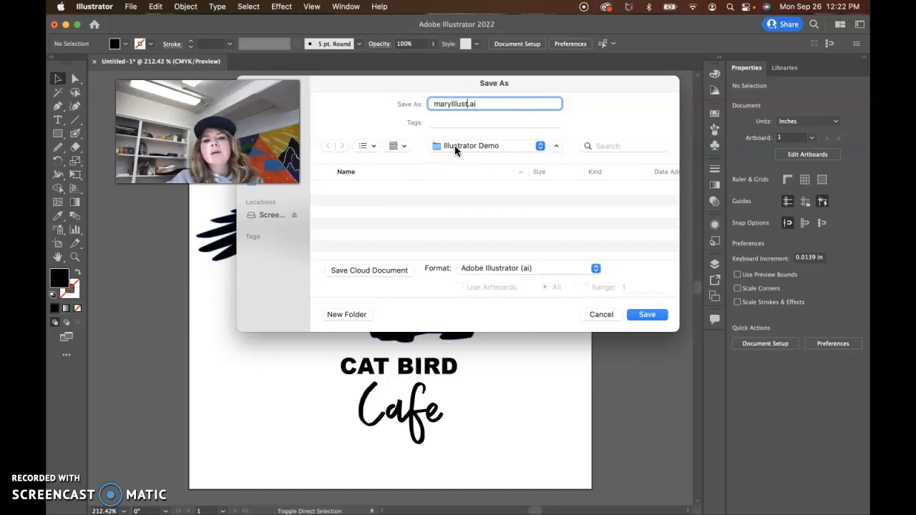
text(atorDemo)
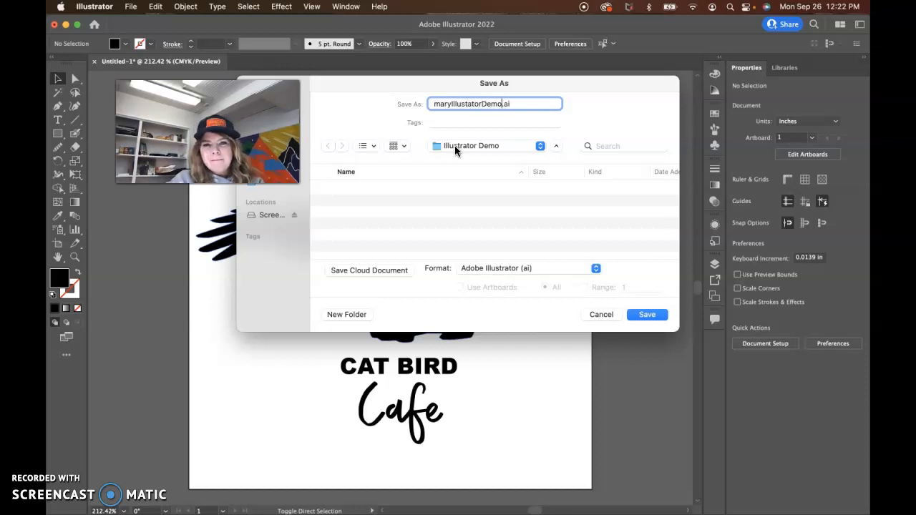
key(BackSpace)
key(BackSpace)
key(BackSpace)
key(BackSpace)
key(BackSpace)
key(BackSpace)
key(BackSpace)
key(BackSpace)
key(BackSpace)
text(tratorDemo)
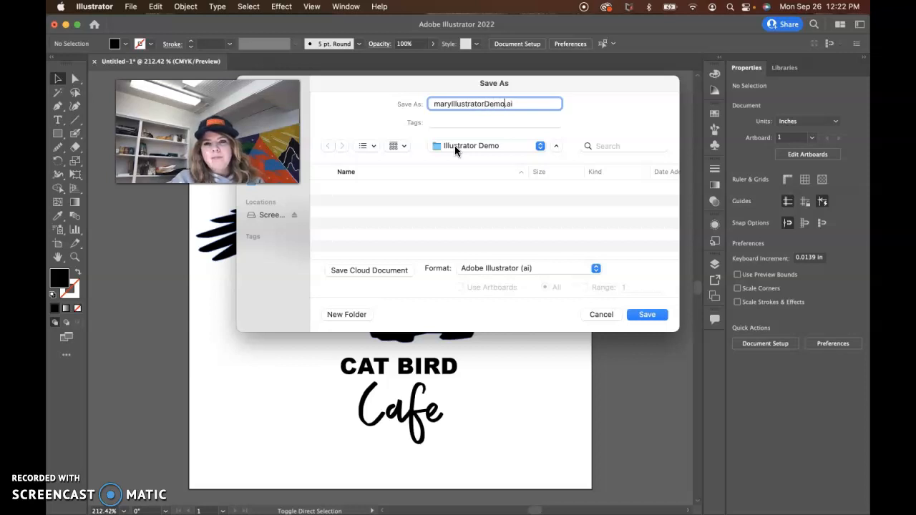
text(22)
key(BackSpace)
key(BackSpace)
text(LogoBW)
Check the file name's BW suffix and ai extension, and save in Adobe Illustrator (ai) format with the Illustrator 2020 options.
click(449, 104)
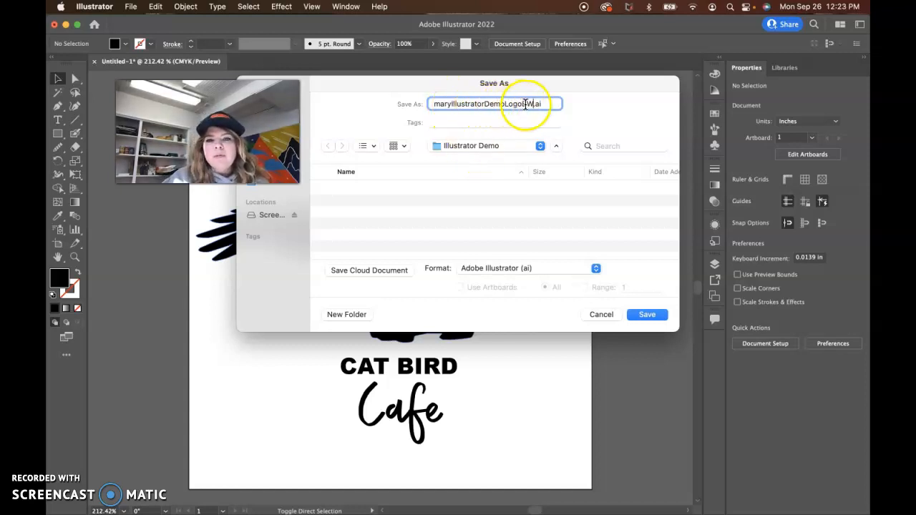
click(522, 104)
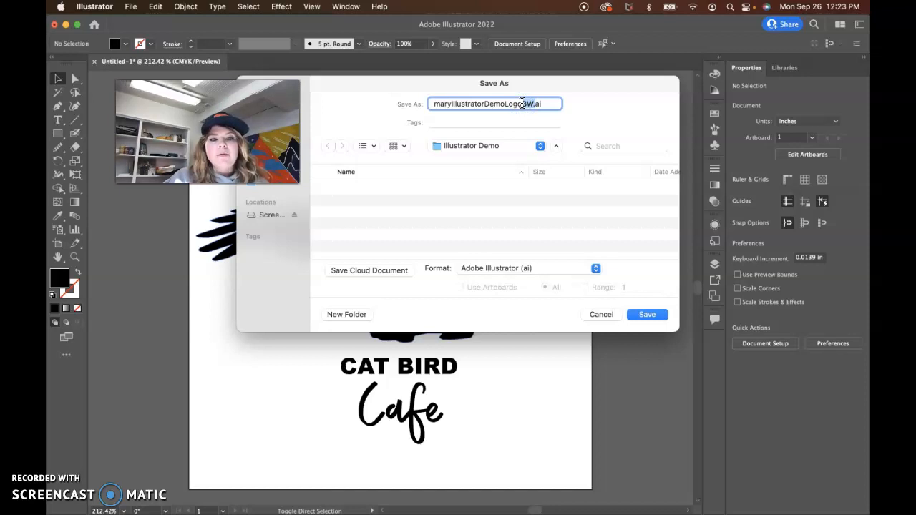
click(525, 269)
click(524, 269)
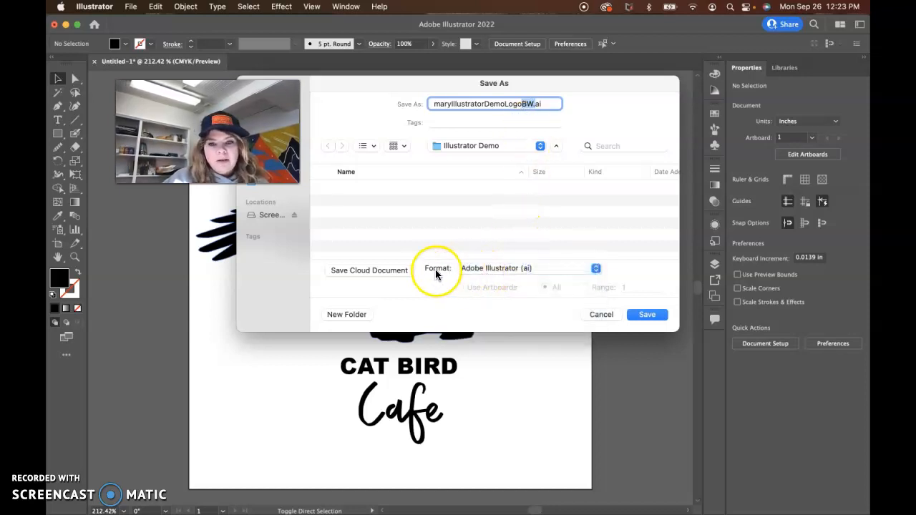
click(543, 102)
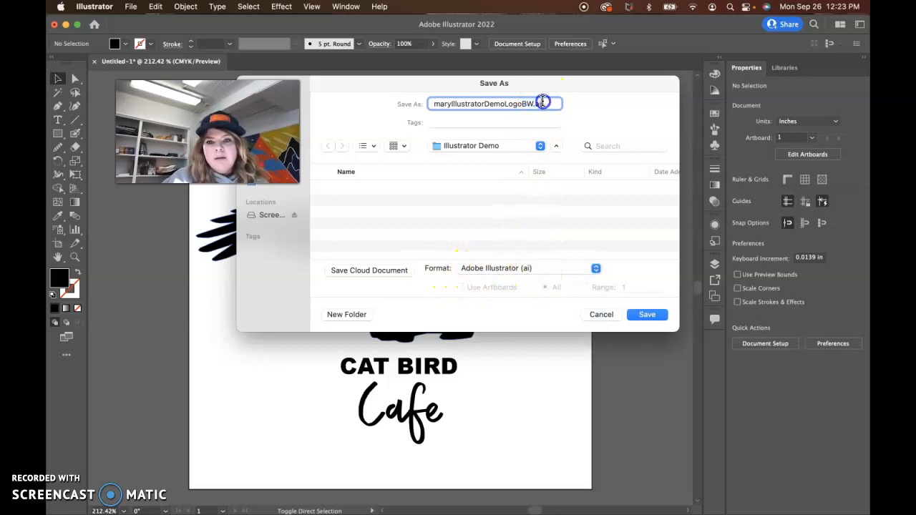
drag(543, 103, 534, 103)
click(534, 103)
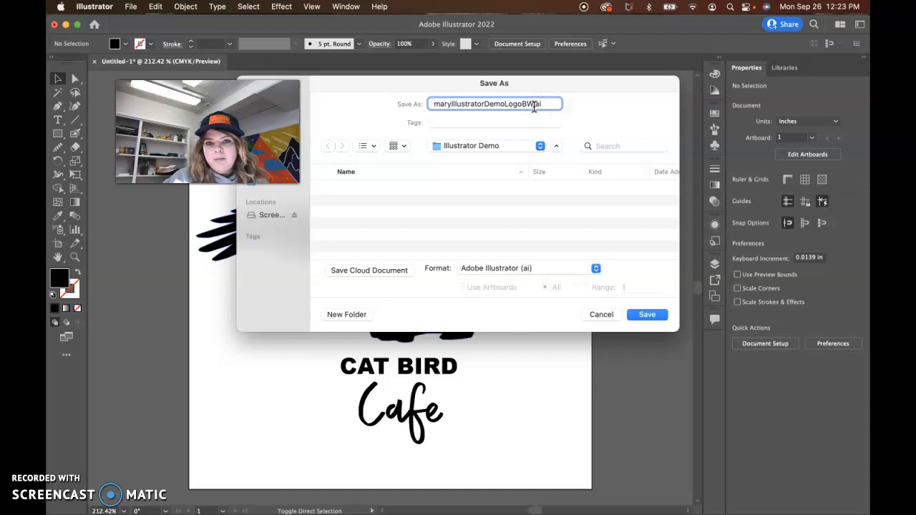
click(542, 104)
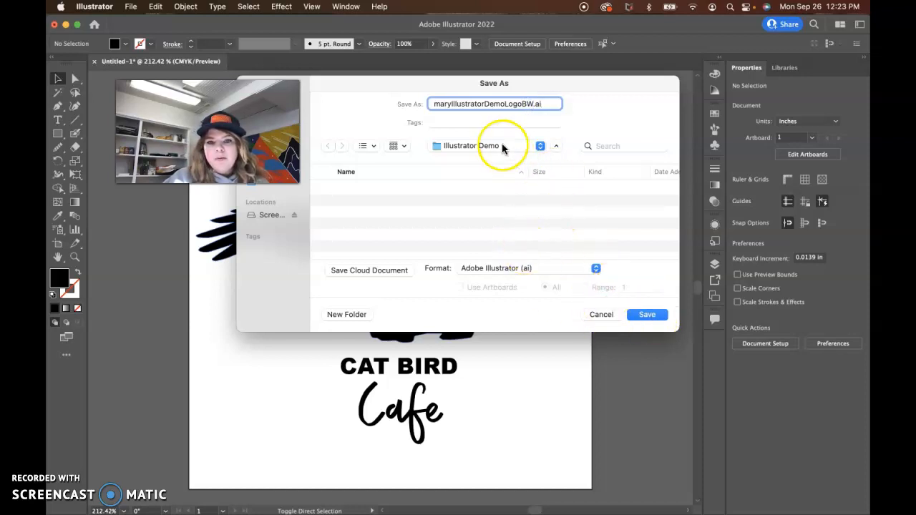
click(648, 316)
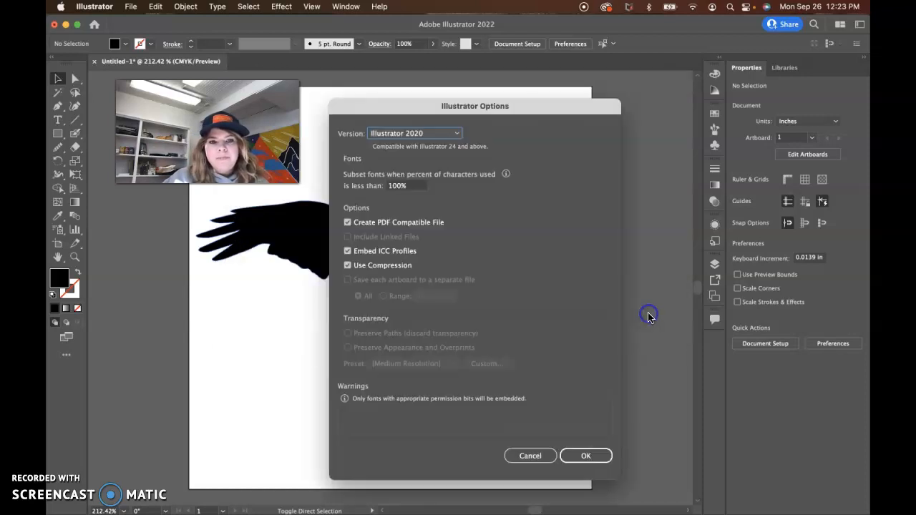
click(587, 462)
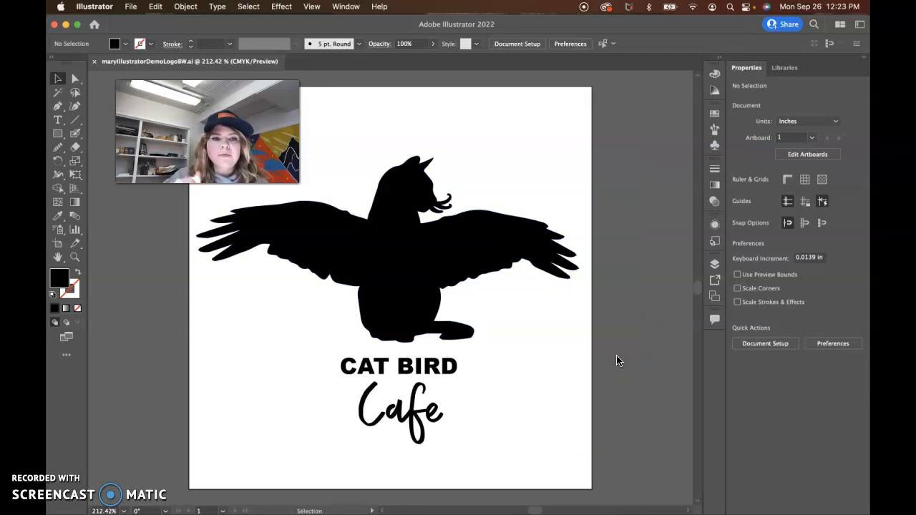
Convert the "CAT BIRD Cafe" text block to outlines.
click(556, 379)
click(616, 372)
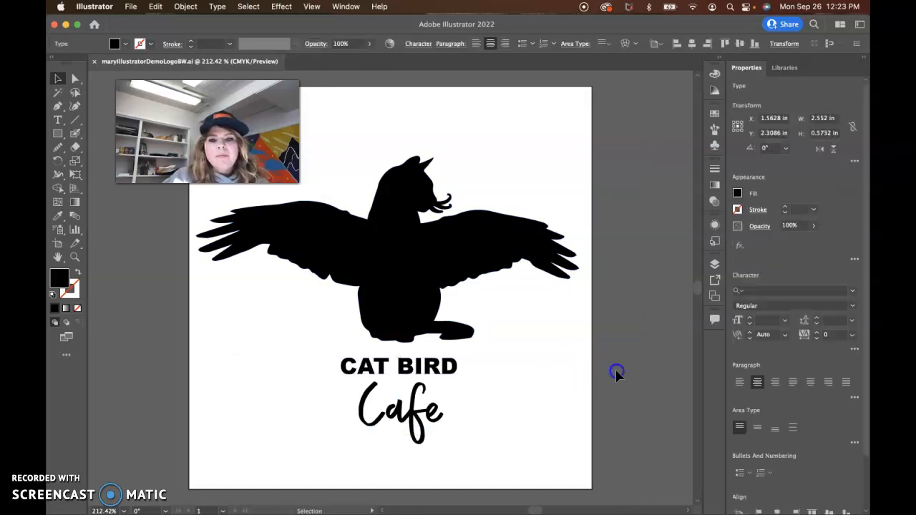
click(403, 410)
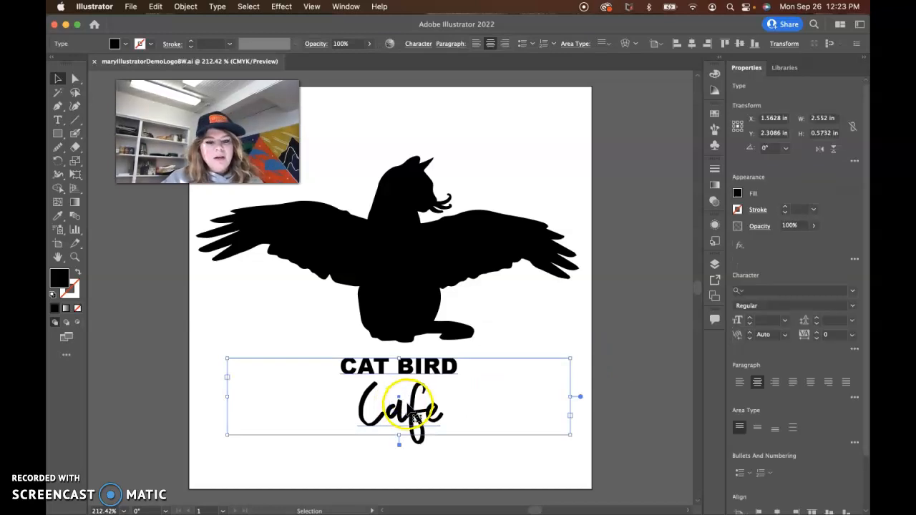
right_click(414, 419)
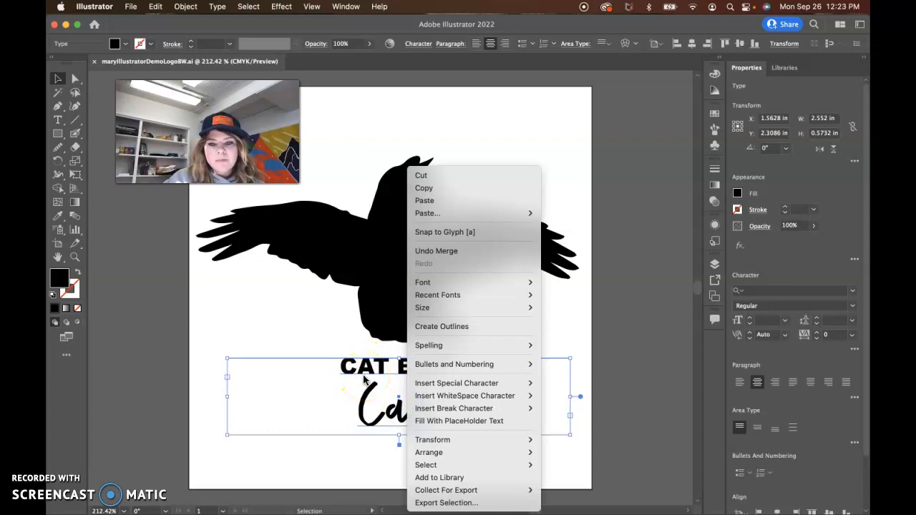
click(448, 330)
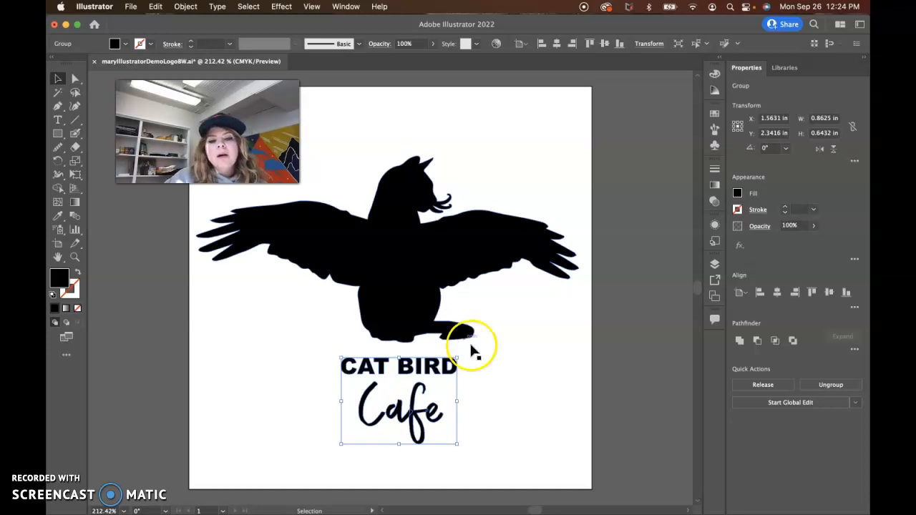
Merge the overlapping letters a, f and e of the outlined "Cafe" with the Shape Builder tool.
click(509, 391)
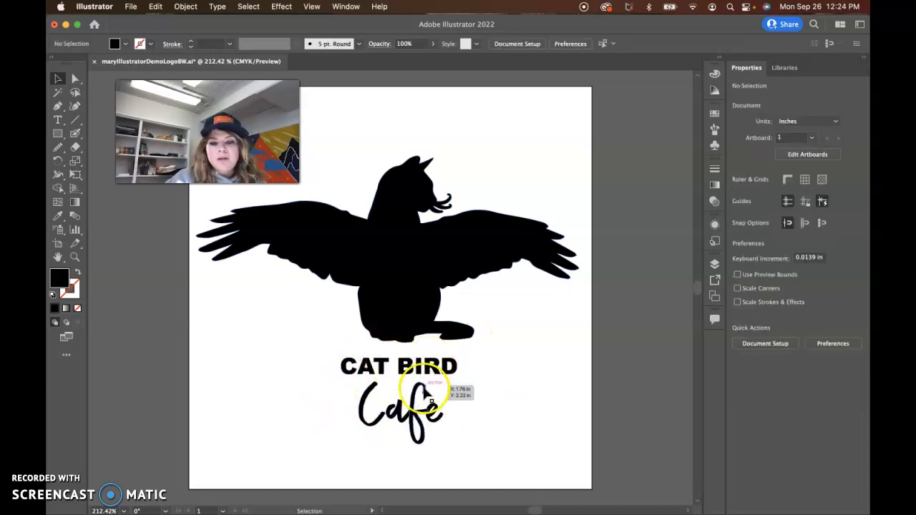
click(418, 422)
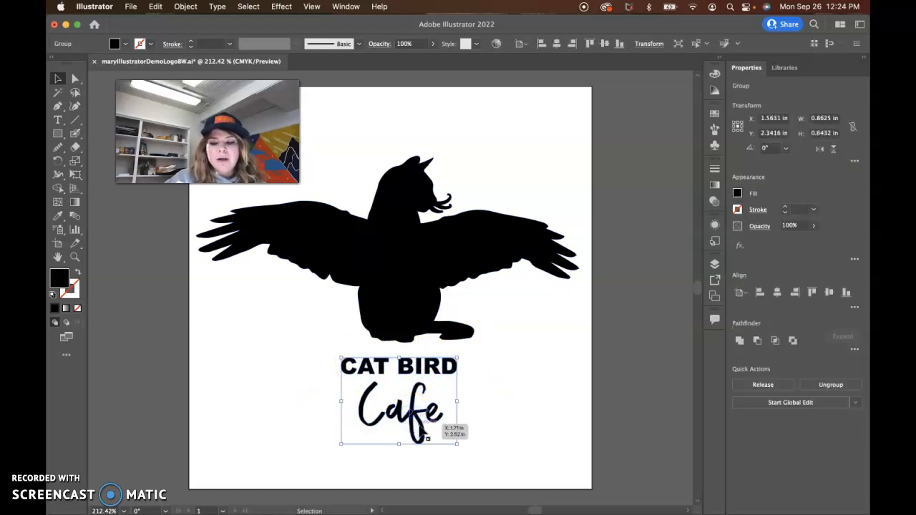
scroll(418, 421, up, 5)
key(a)
key(v)
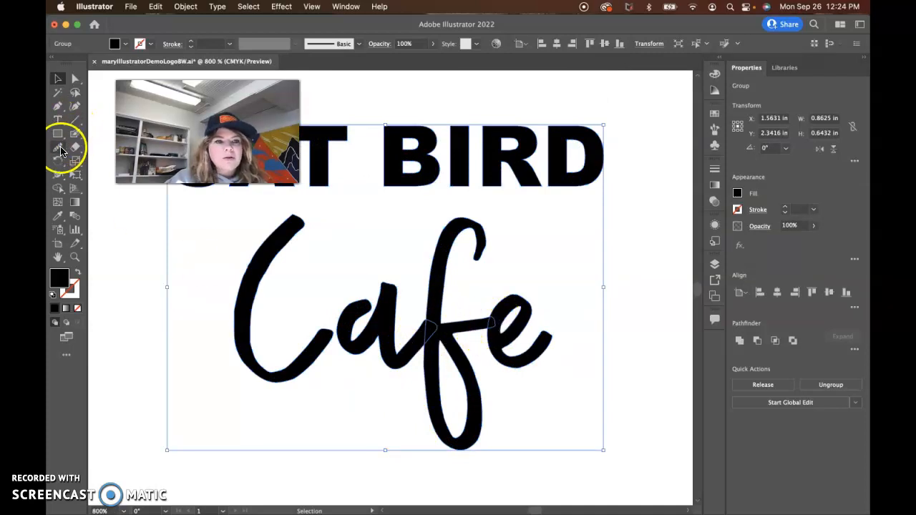
click(58, 189)
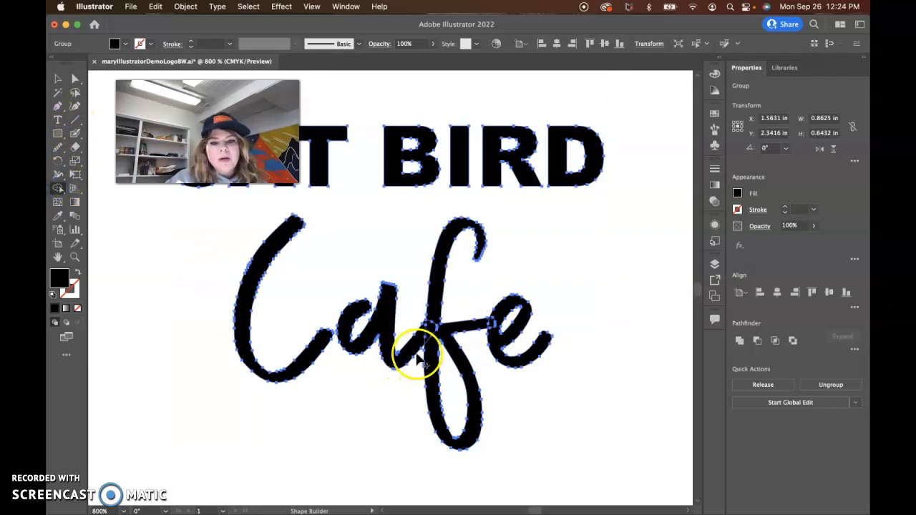
drag(441, 326, 475, 317)
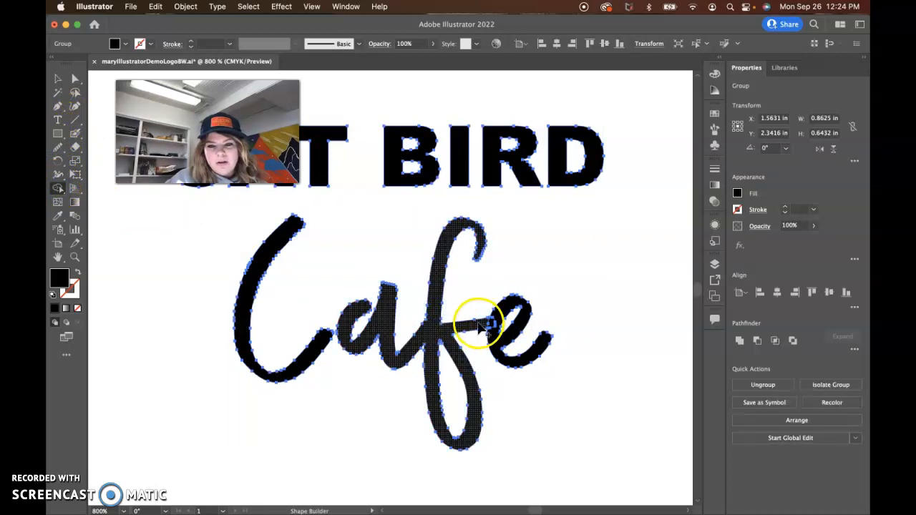
click(176, 291)
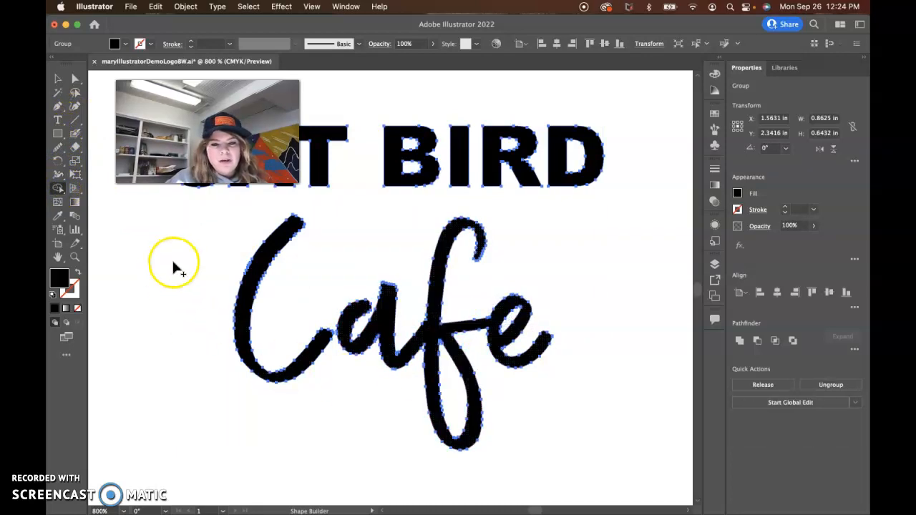
Check the merged lettering and the cat silhouette's path with Direct Selection, and save the document.
click(57, 78)
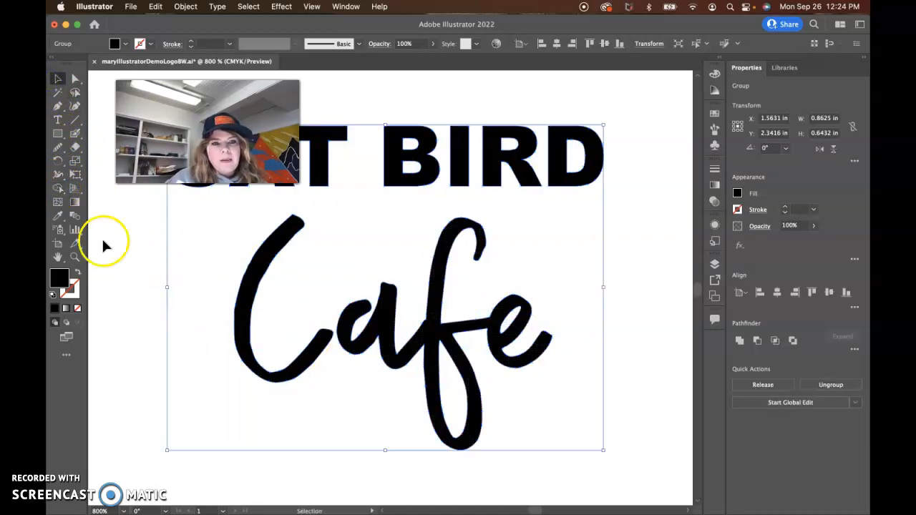
click(75, 78)
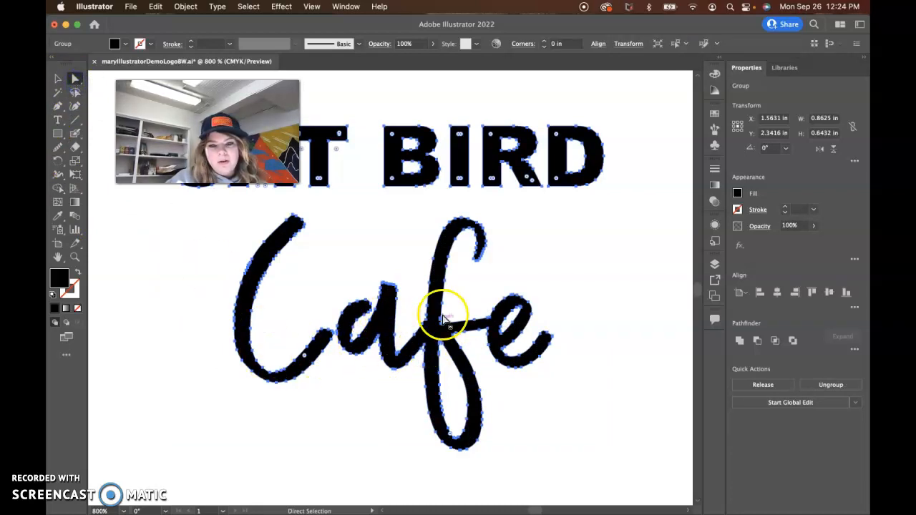
click(599, 452)
key(super+0)
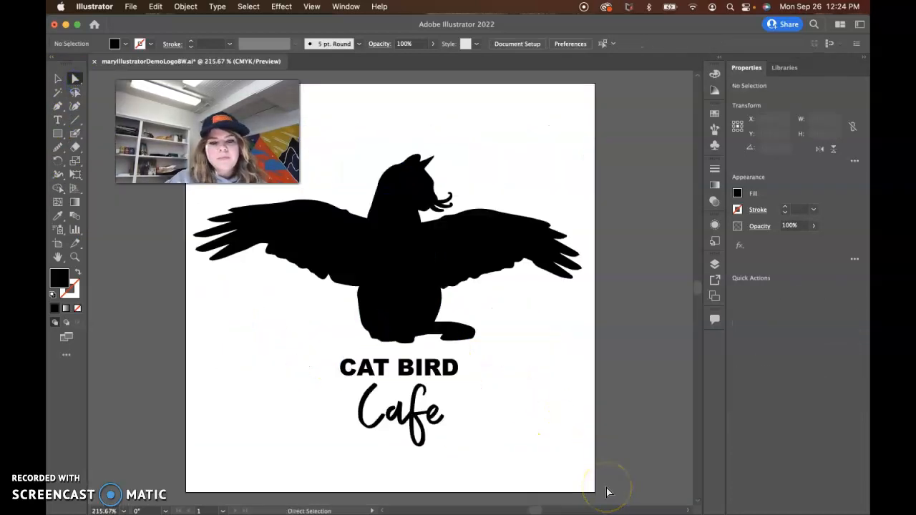
click(423, 262)
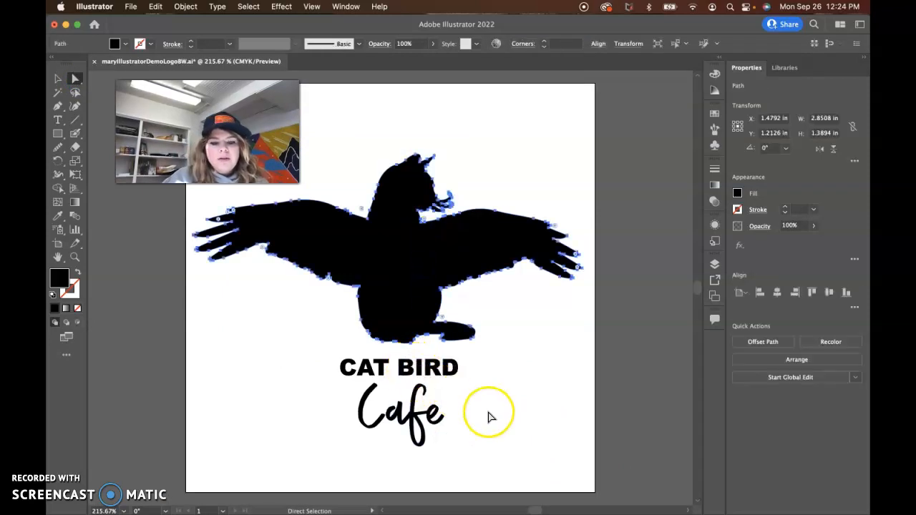
key(super+s)
Examine the outlined letters of "Cafe" and "CAT BIRD" one by one with Direct Selection, and clear the selection.
click(397, 404)
click(413, 417)
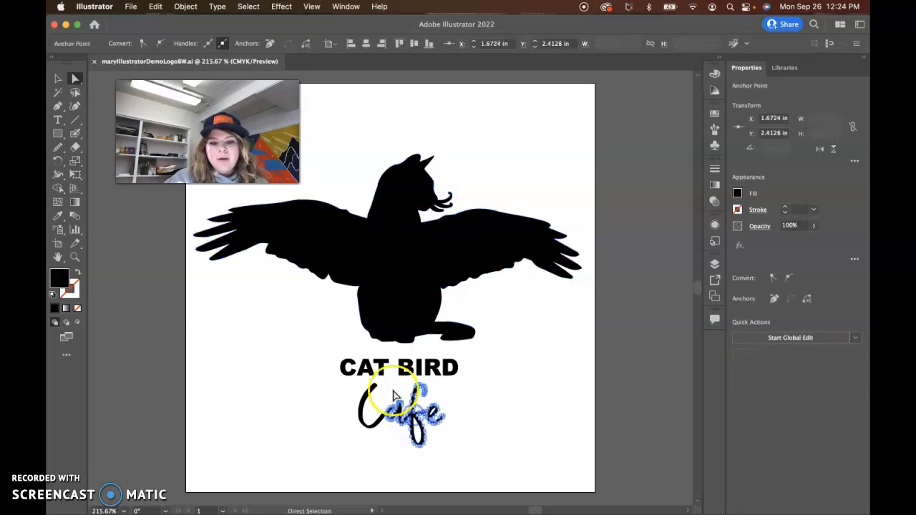
click(364, 400)
click(382, 370)
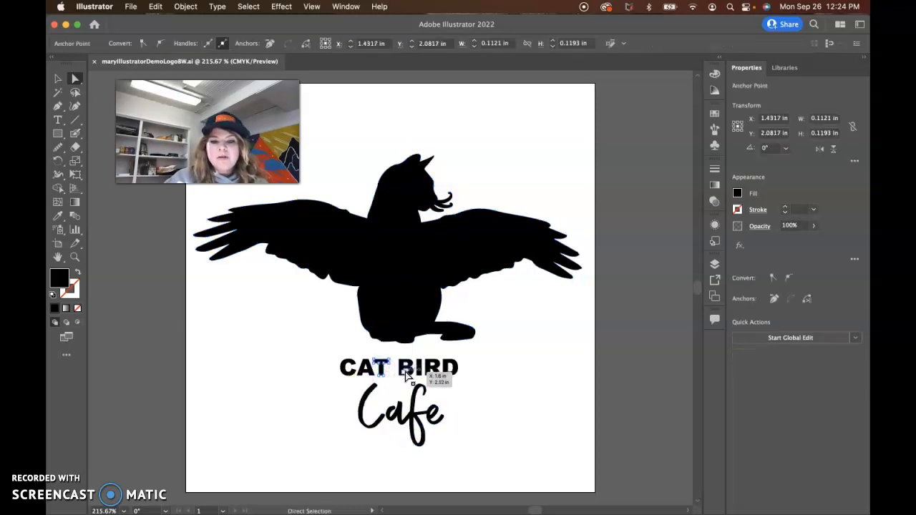
click(404, 374)
click(418, 372)
drag(423, 369, 447, 376)
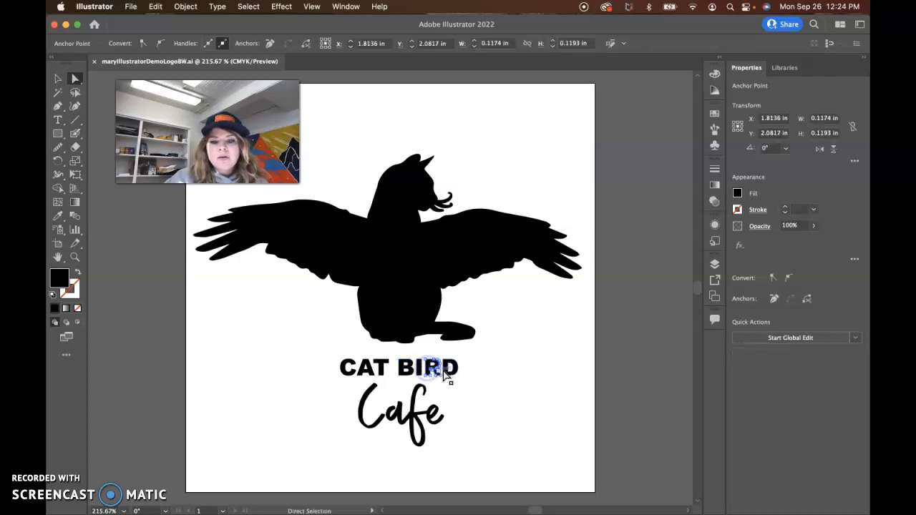
click(441, 385)
click(214, 287)
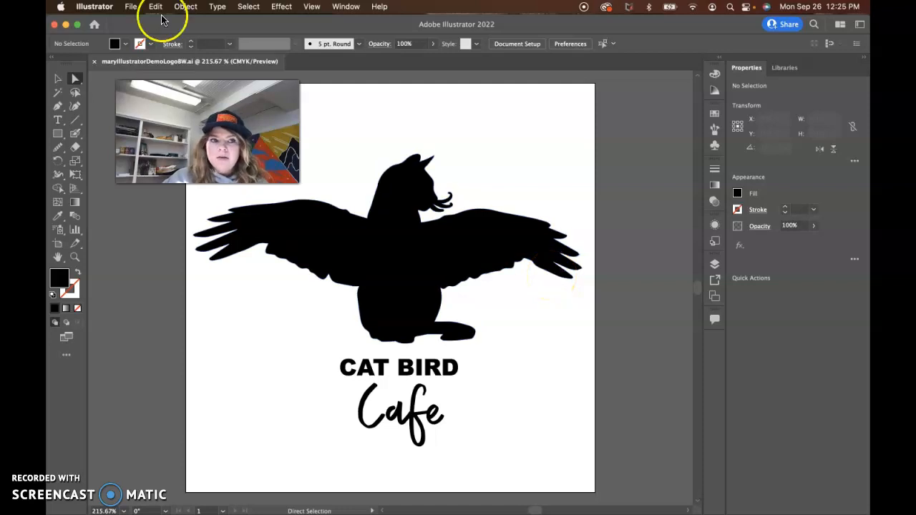
Save the logo as a new Adobe Illustrator file in the Illustrator Demo folder, replacing BW in the file name with CMYK.
click(127, 6)
click(162, 129)
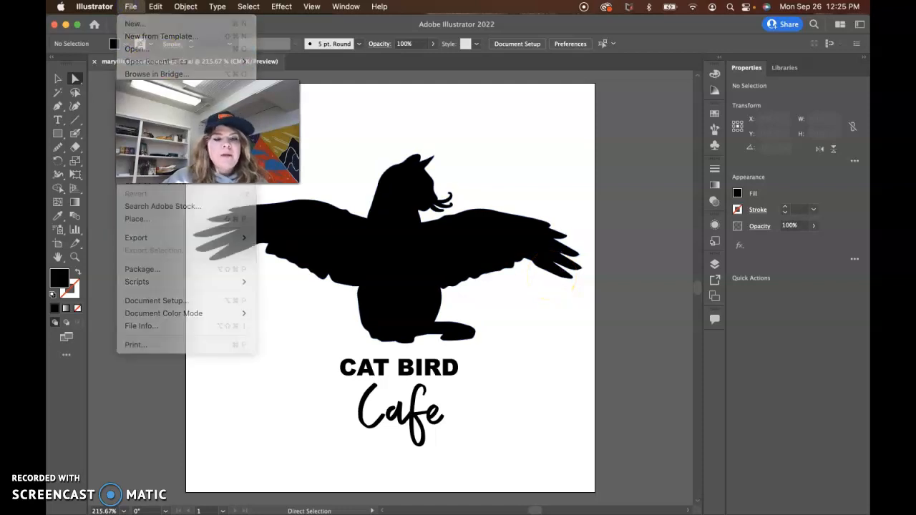
click(537, 104)
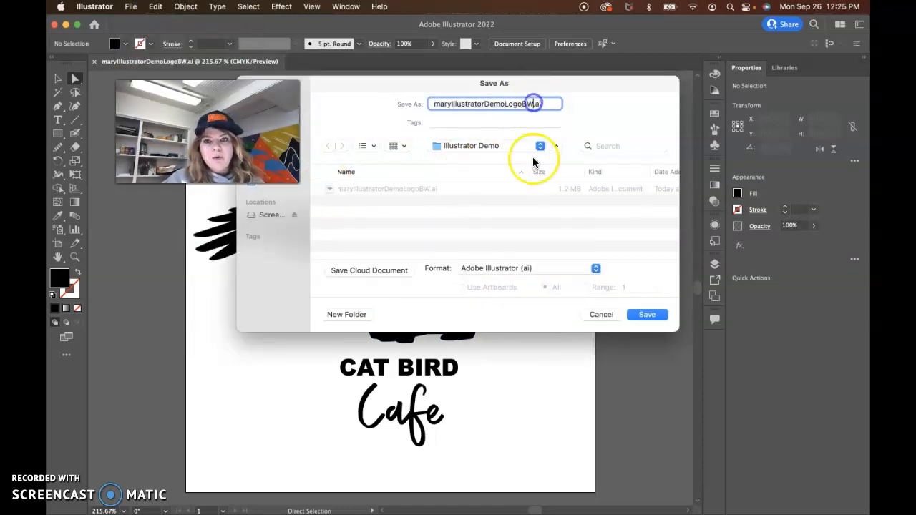
key(BackSpace)
key(BackSpace)
text(CMY)
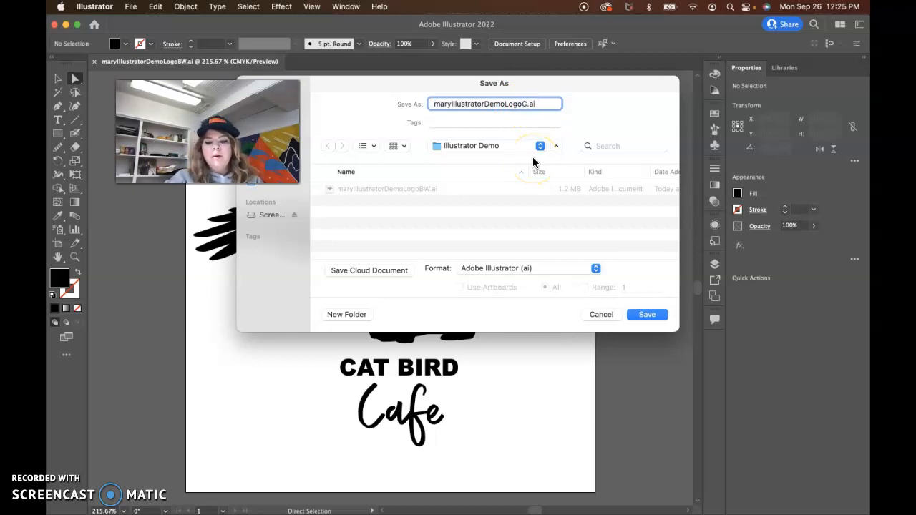
text(K)
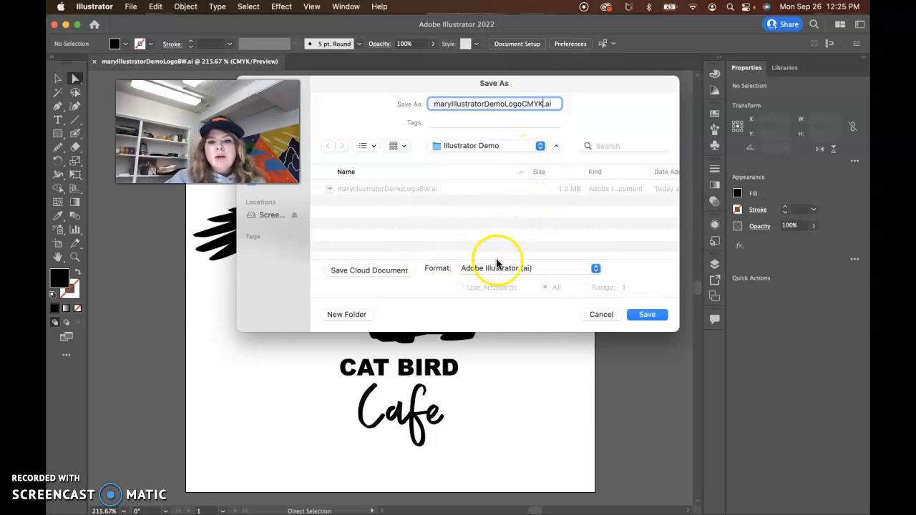
click(647, 315)
click(554, 457)
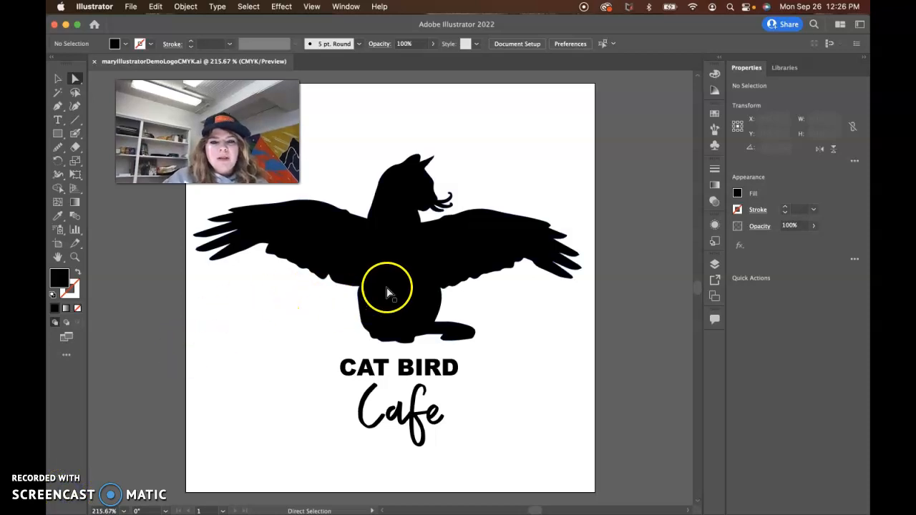
Give the winged cat silhouette an orange stroke and a yellow-green fill from the swatches.
click(59, 80)
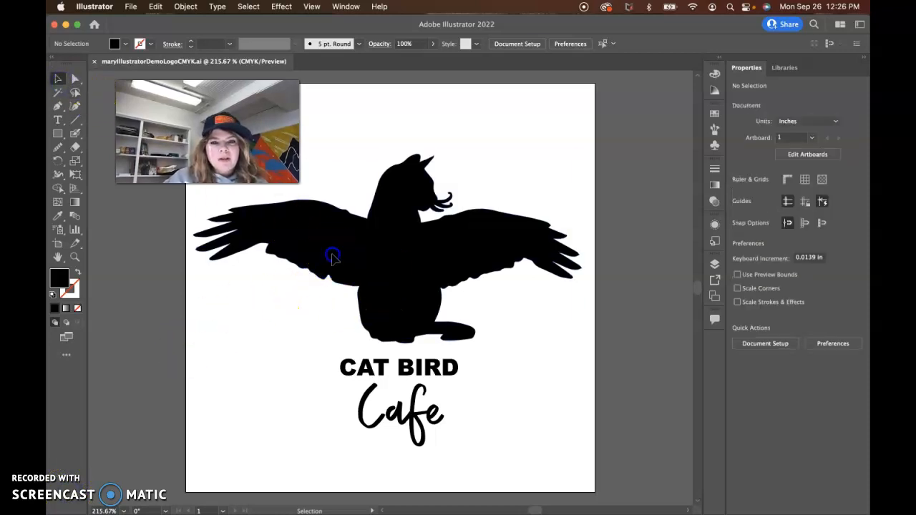
click(374, 255)
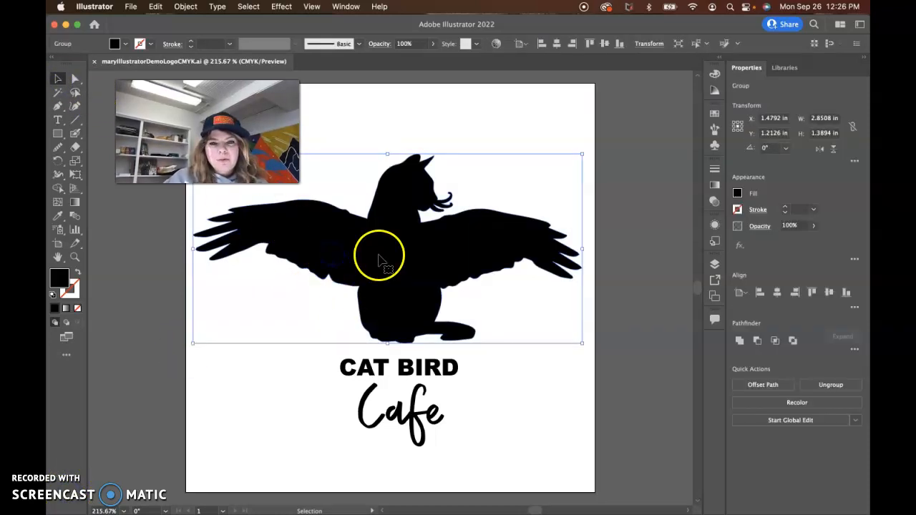
click(73, 290)
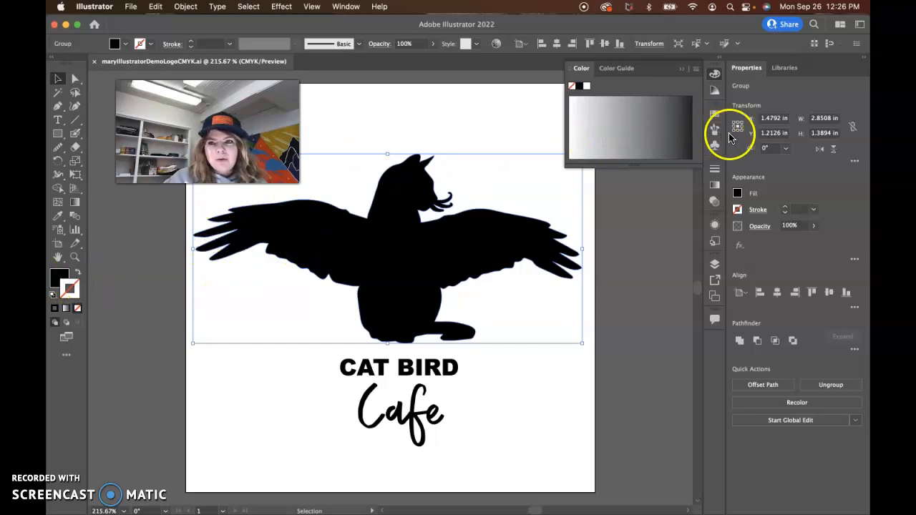
click(714, 116)
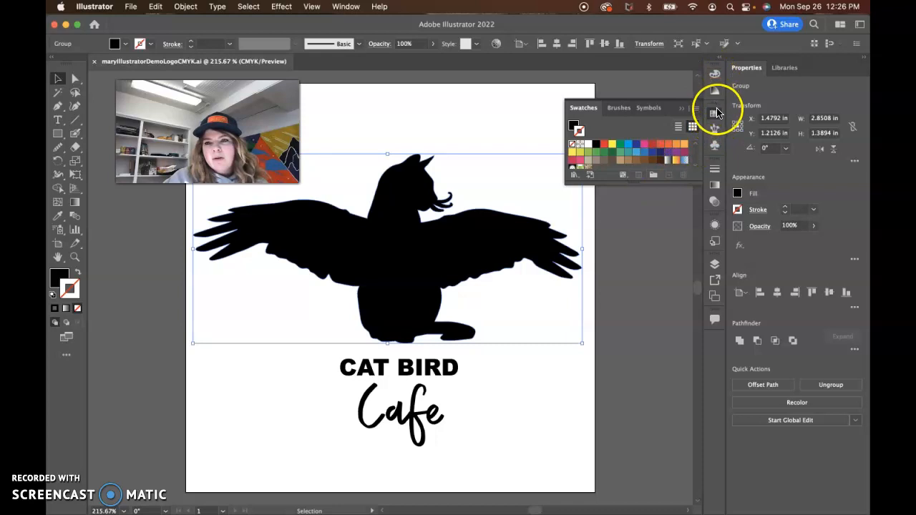
drag(652, 184, 652, 277)
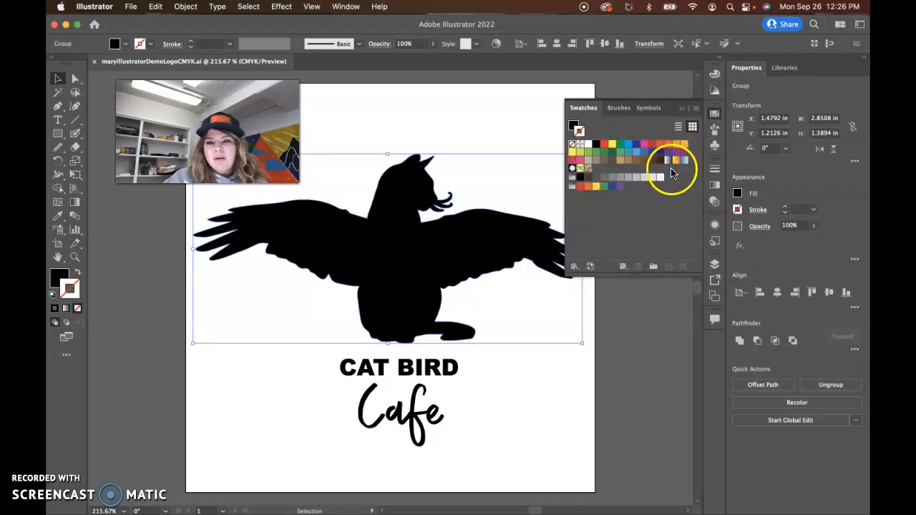
click(668, 146)
click(677, 146)
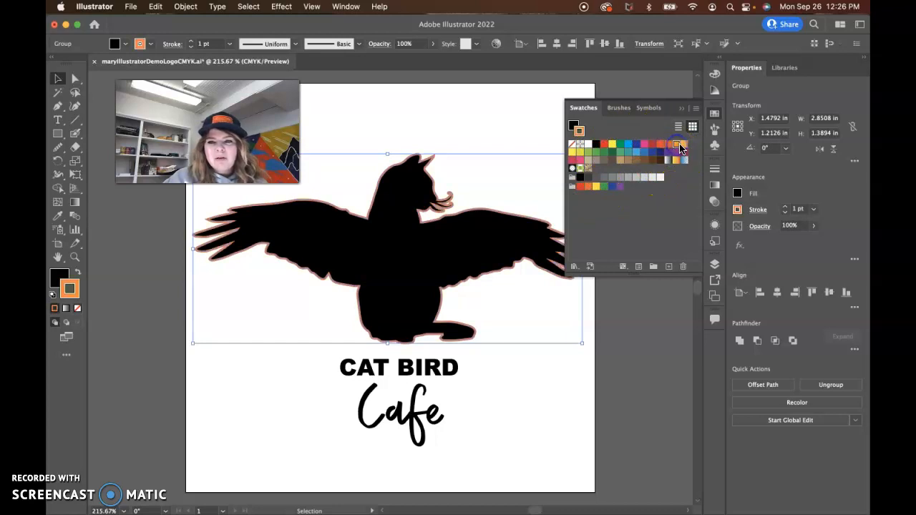
click(573, 126)
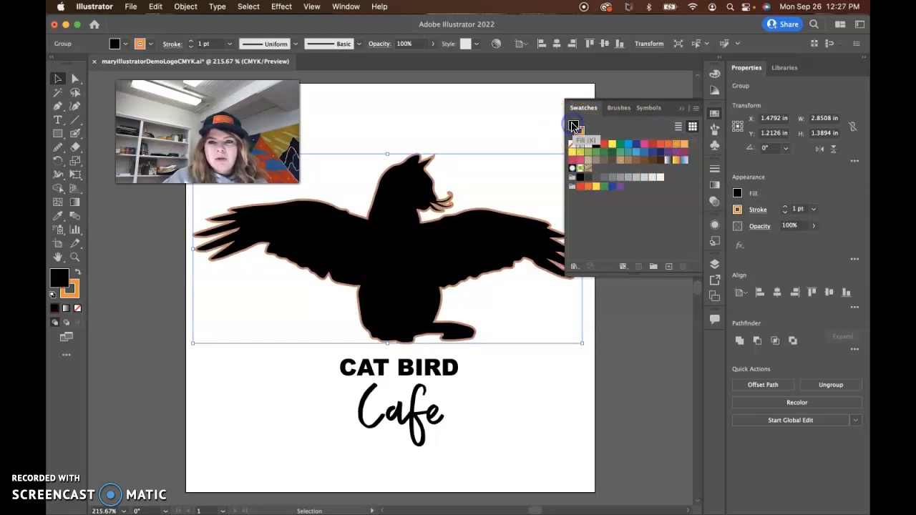
click(580, 153)
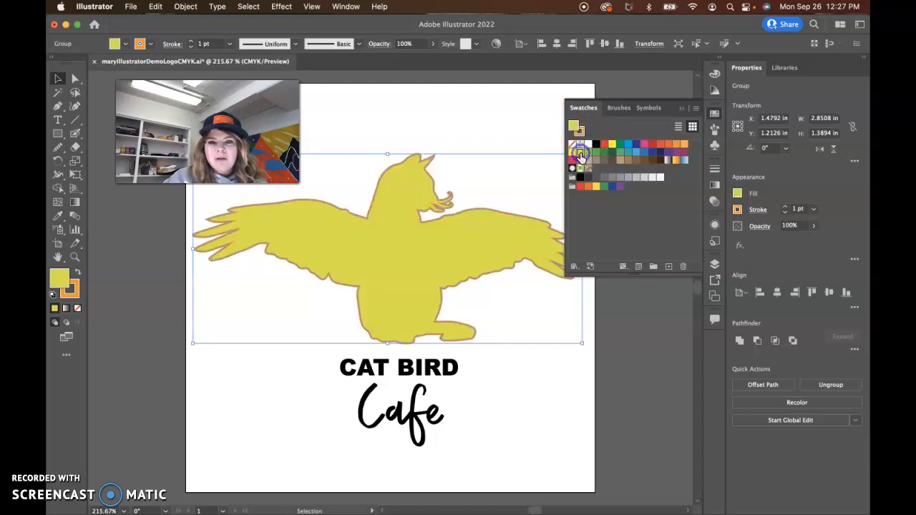
Change the winged cat silhouette's fill to red and its stroke to yellow.
click(738, 194)
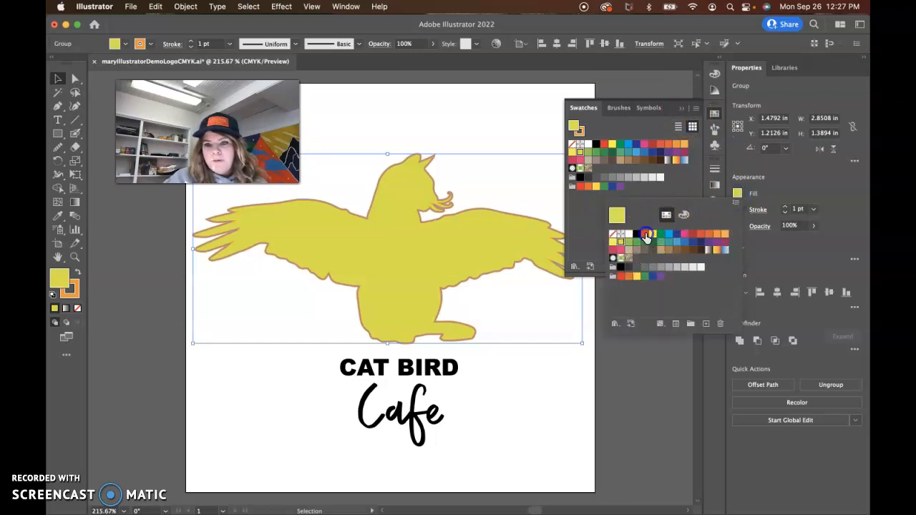
click(646, 236)
click(751, 213)
click(739, 212)
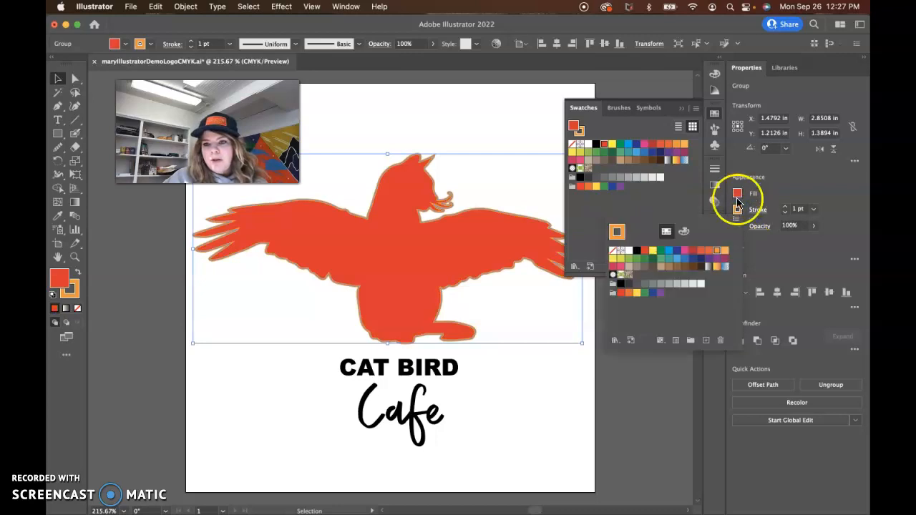
click(652, 252)
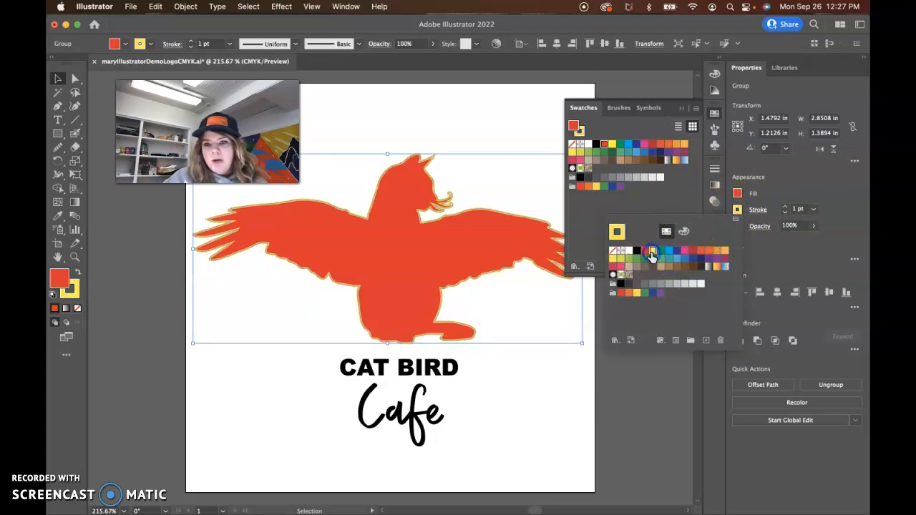
Try heavier stroke weights on the silhouette and set the stroke to 0.5 pt.
click(786, 209)
click(785, 209)
click(786, 209)
click(785, 209)
click(786, 213)
click(786, 214)
click(785, 214)
click(786, 213)
click(785, 213)
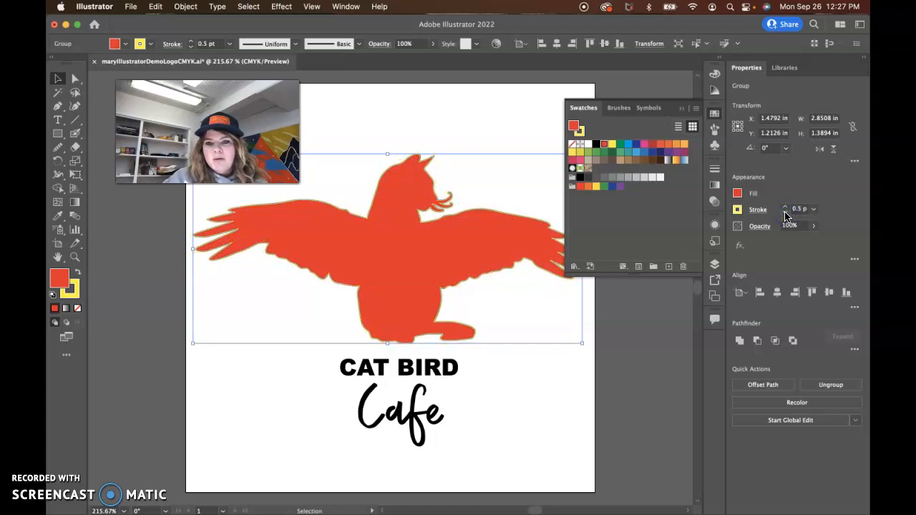
Set both the fill and the stroke of the silhouette to black, and clear the selection.
click(596, 145)
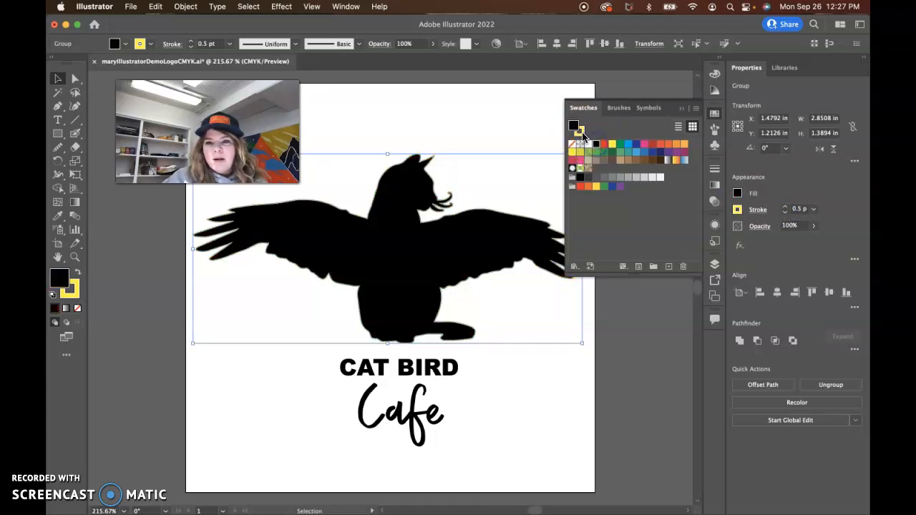
click(595, 145)
click(682, 109)
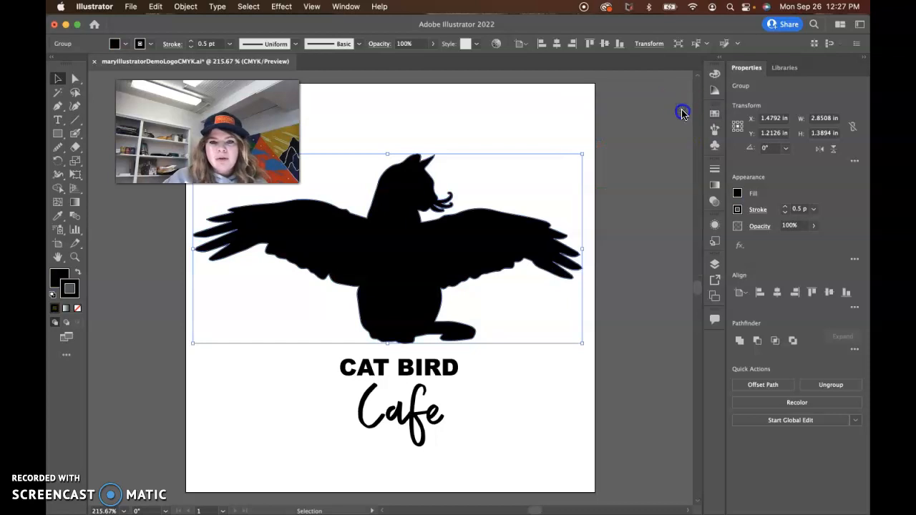
click(546, 407)
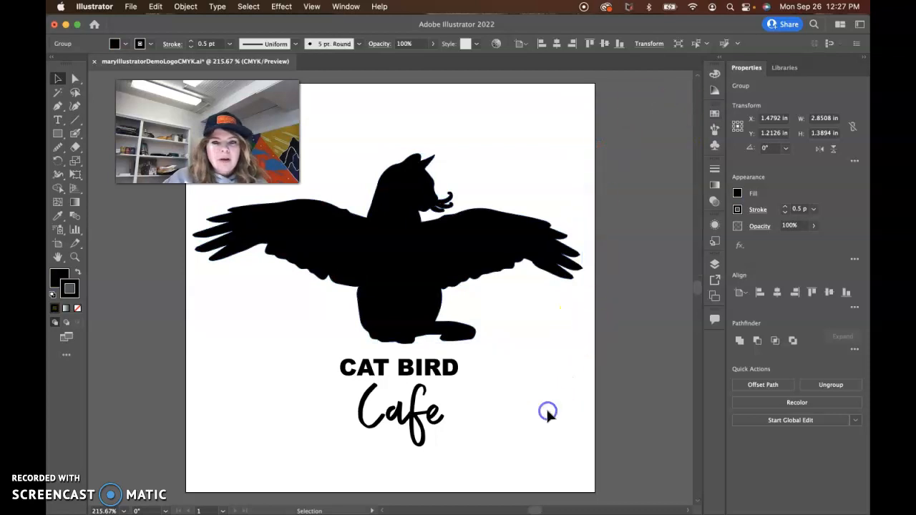
Set the winged cat silhouette's stroke to None and deselect it.
click(412, 263)
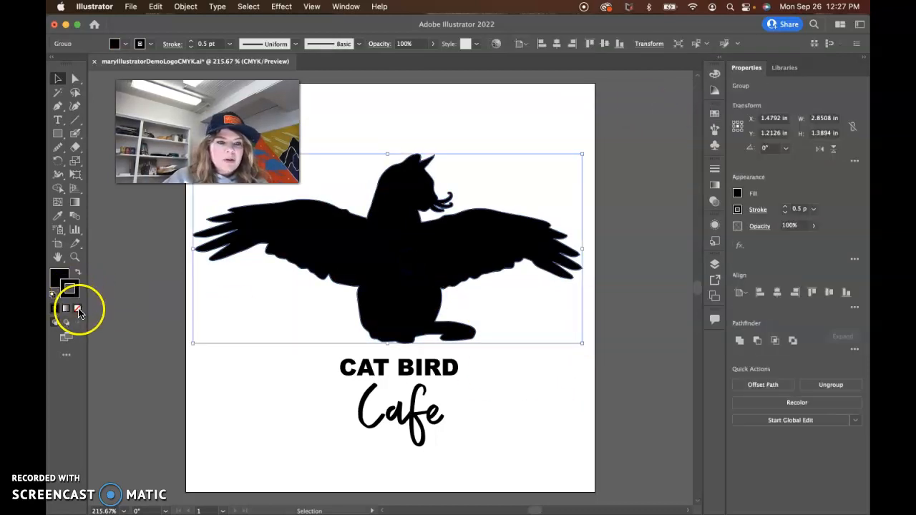
click(77, 308)
click(134, 323)
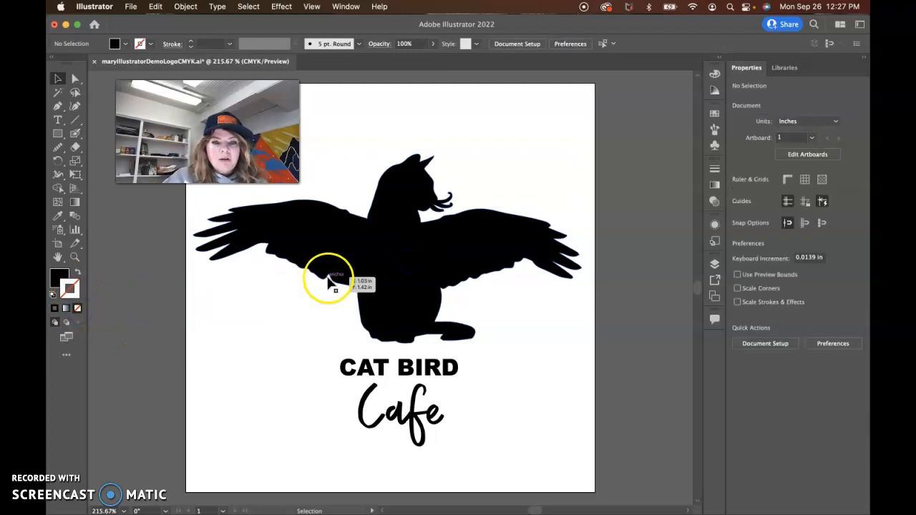
Switch to Safari, dismiss the McAfee alert, and search for "retro color scheme" in a new tab.
mouse_move(301, 506)
click(368, 499)
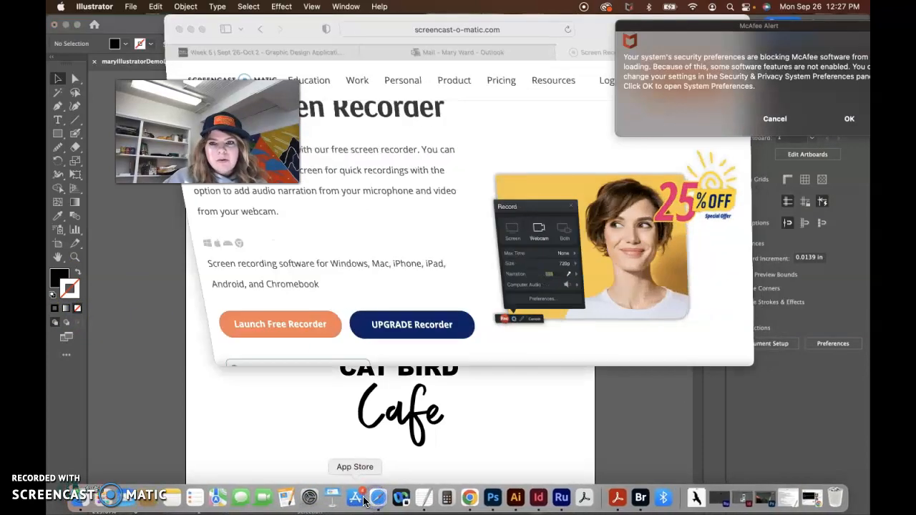
click(772, 122)
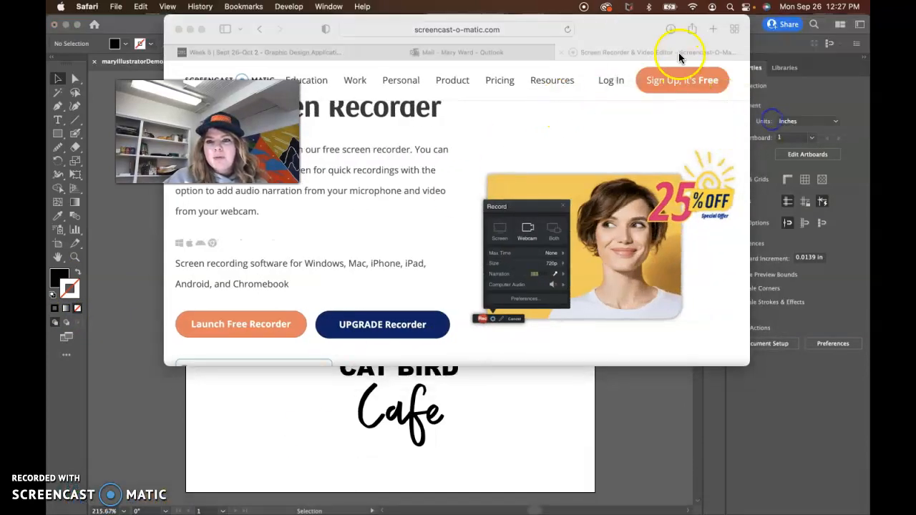
click(713, 29)
text(retro col)
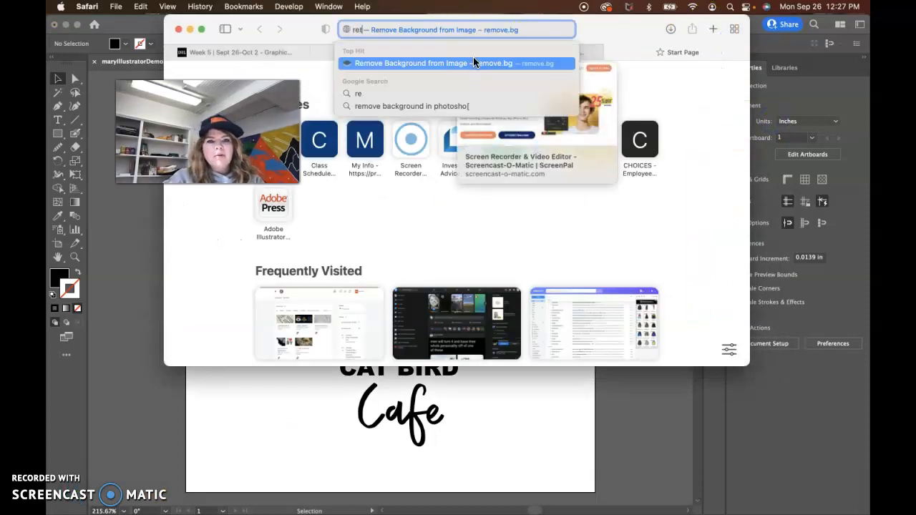
text(or scheme)
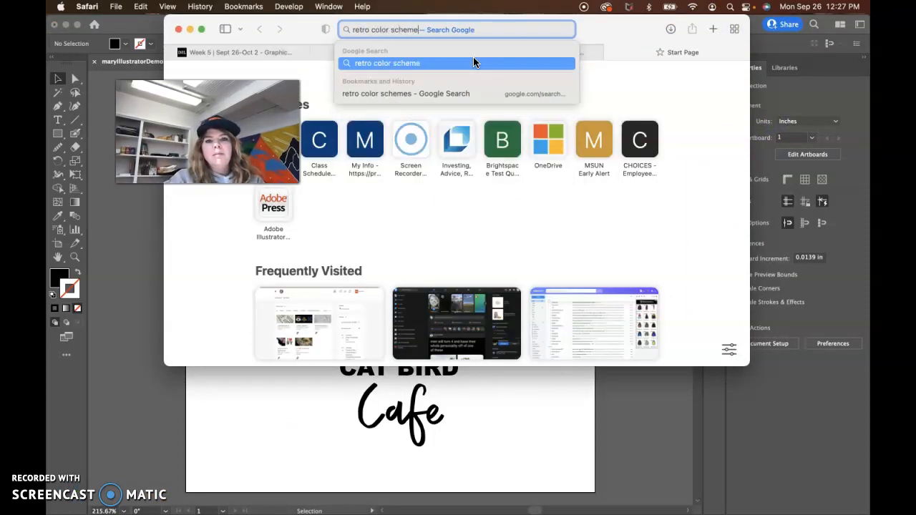
key(Return)
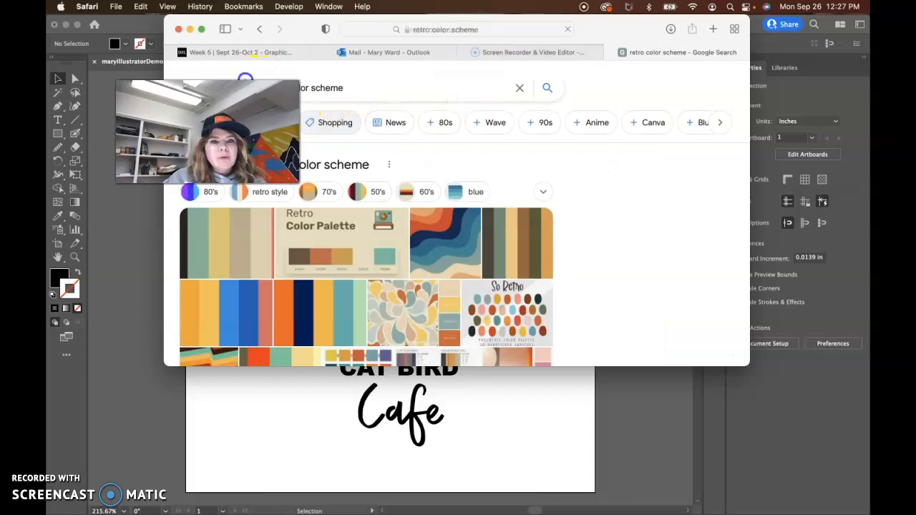
Browse the image results, open the Sunburst Retro print on Etsy, and display its artwork in the large viewer.
drag(292, 31, 447, 44)
click(370, 161)
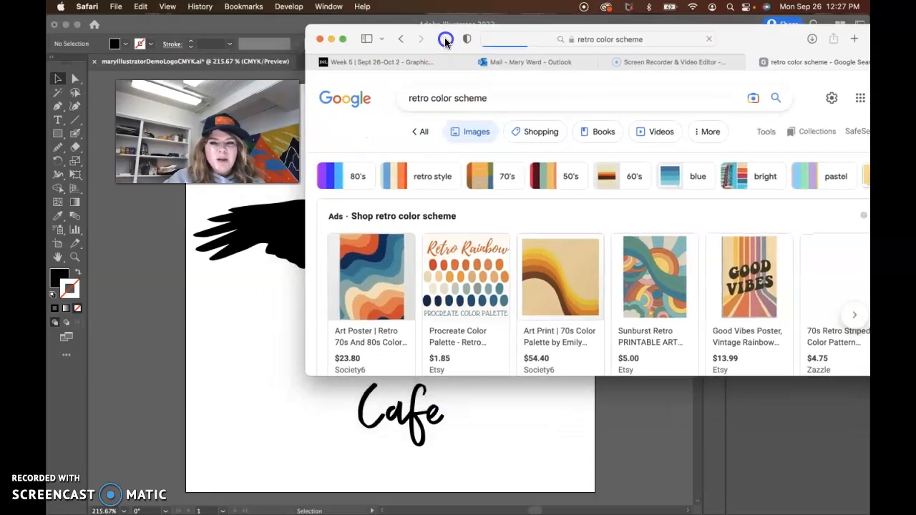
scroll(569, 318, down, 2)
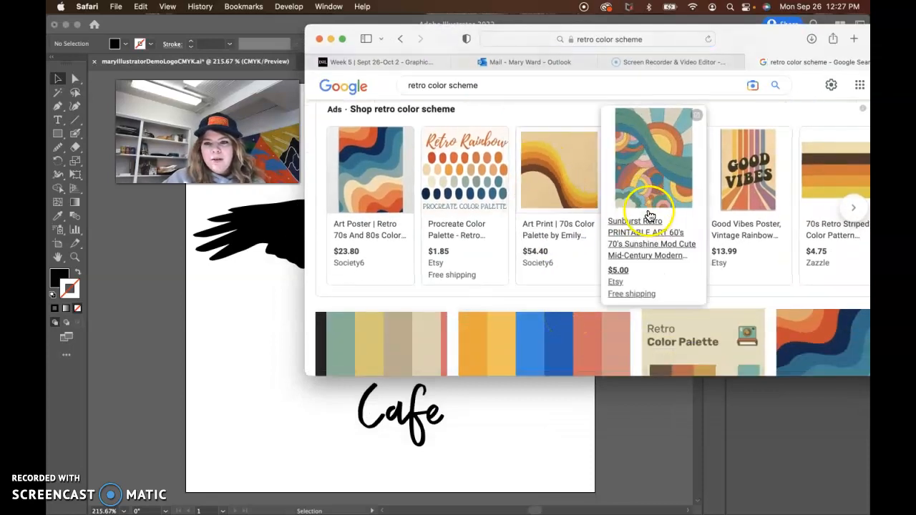
click(652, 198)
drag(761, 48, 726, 37)
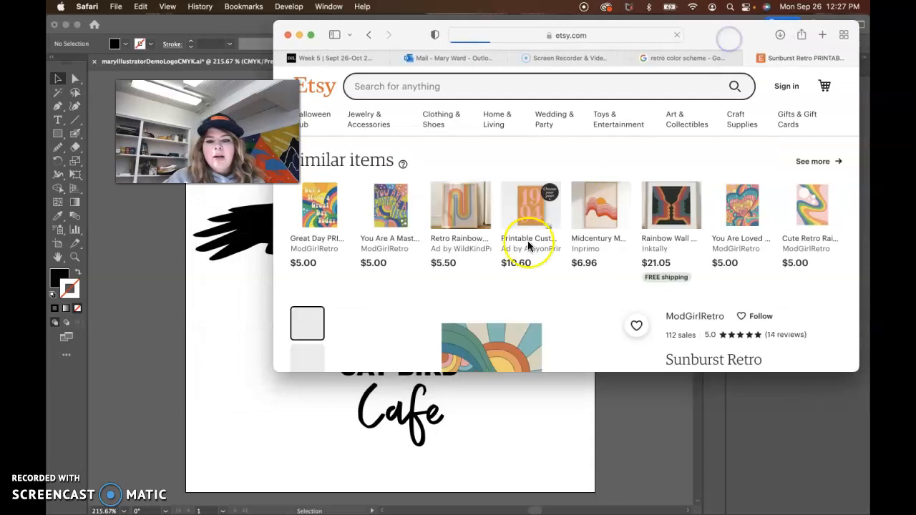
scroll(508, 365, down, 3)
click(501, 245)
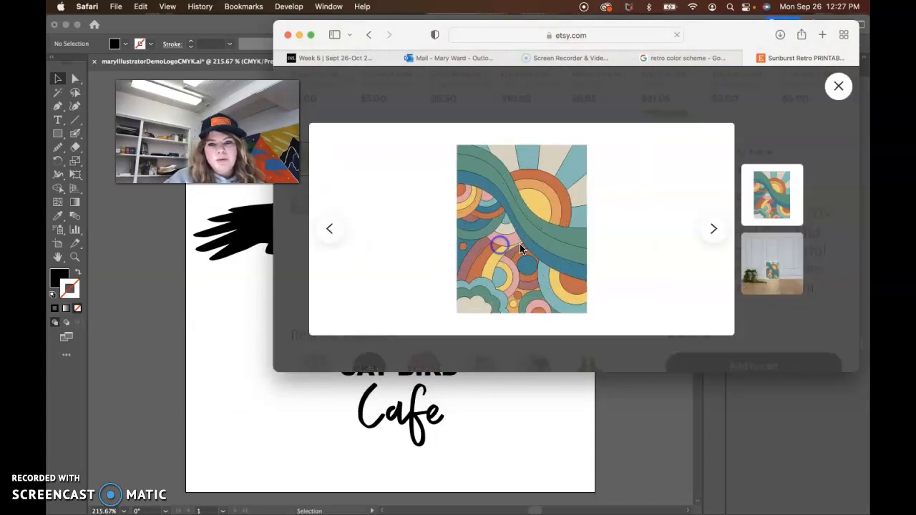
Zoom in on the Sunburst Retro artwork and capture a screenshot of the enlarged area.
click(517, 239)
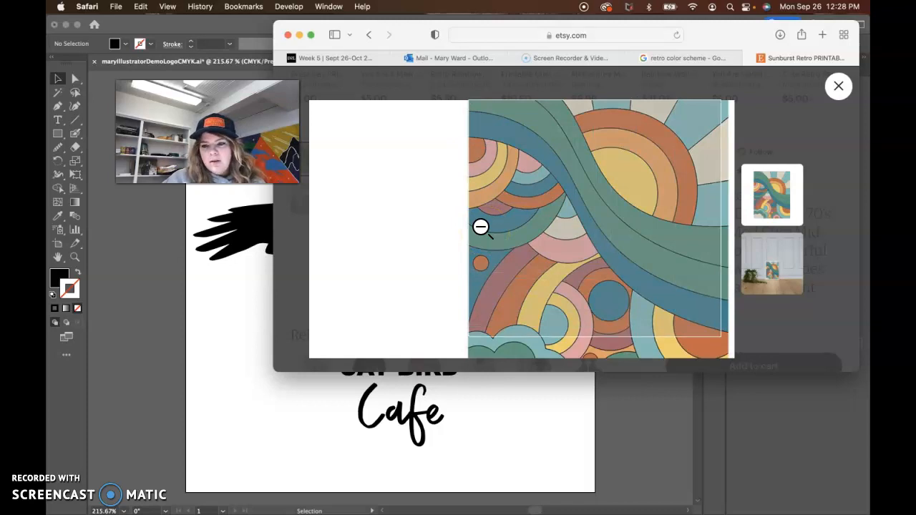
click(727, 354)
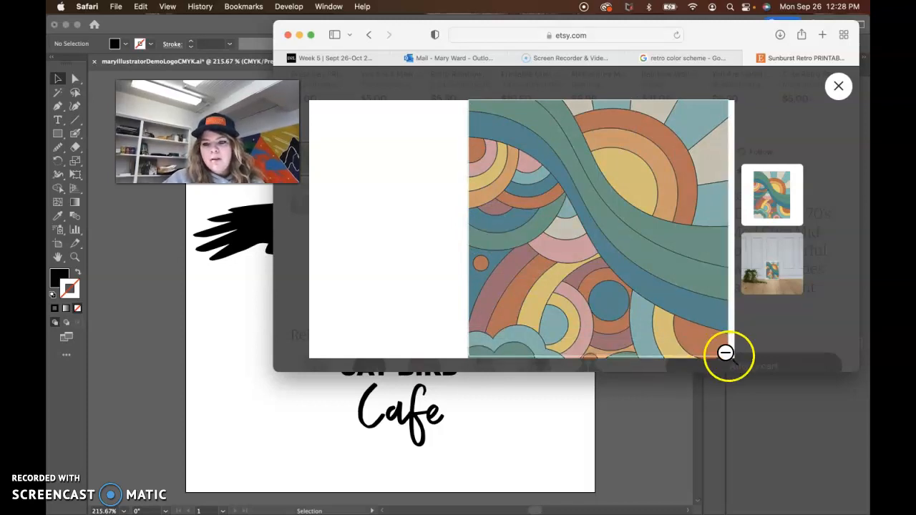
click(726, 355)
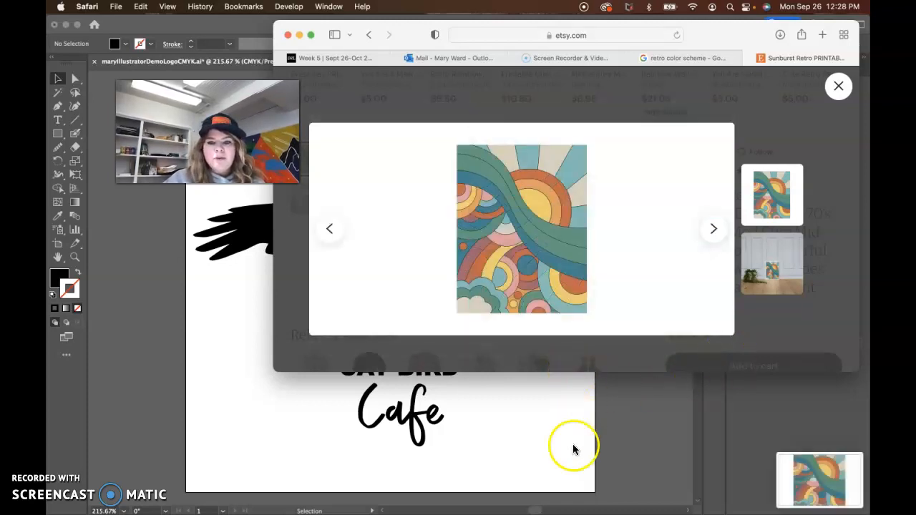
Switch back to the logo document in Illustrator.
click(244, 417)
click(132, 7)
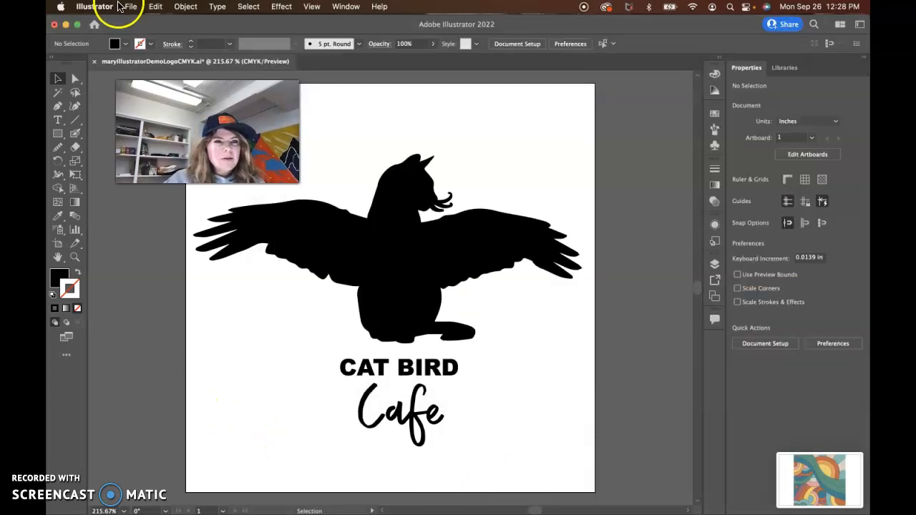
click(104, 157)
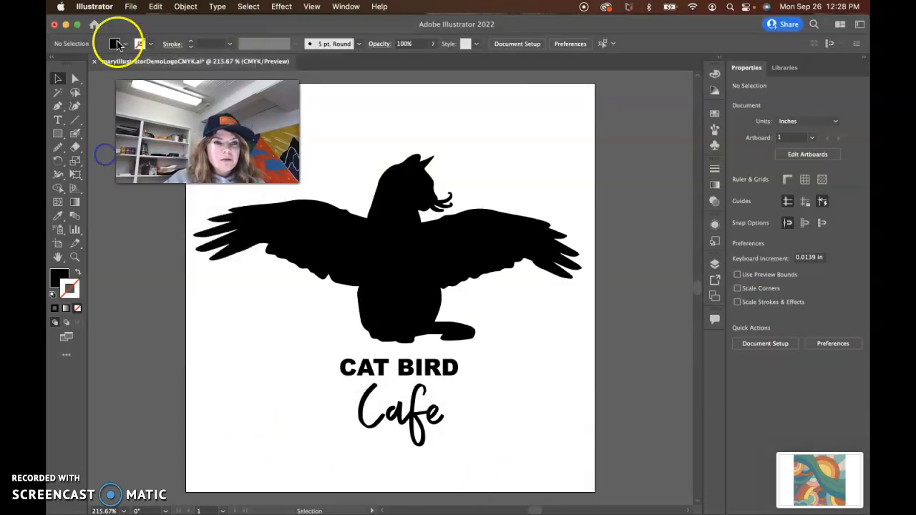
click(131, 7)
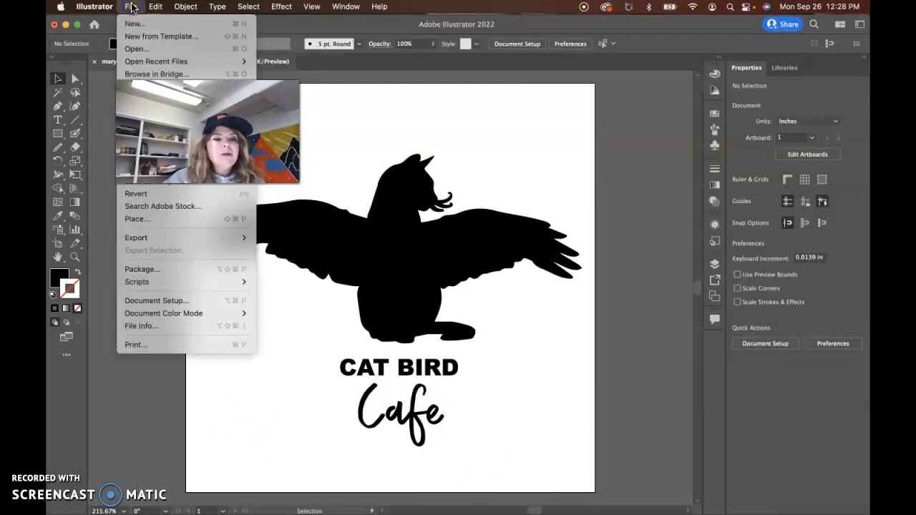
click(144, 218)
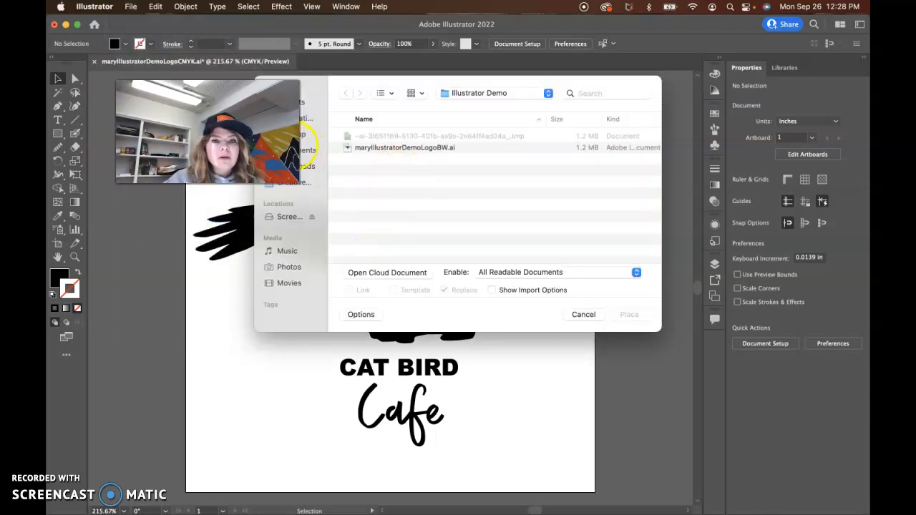
click(304, 134)
click(382, 136)
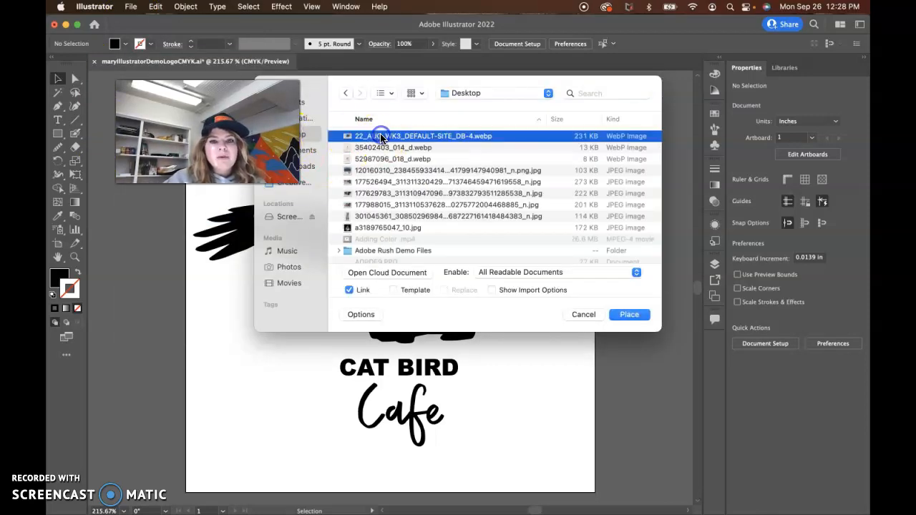
click(629, 314)
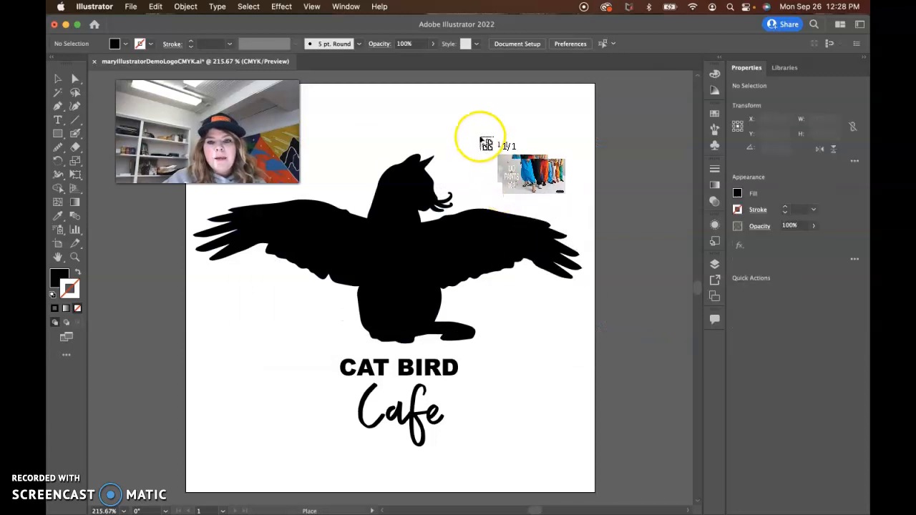
click(477, 134)
key(super+z)
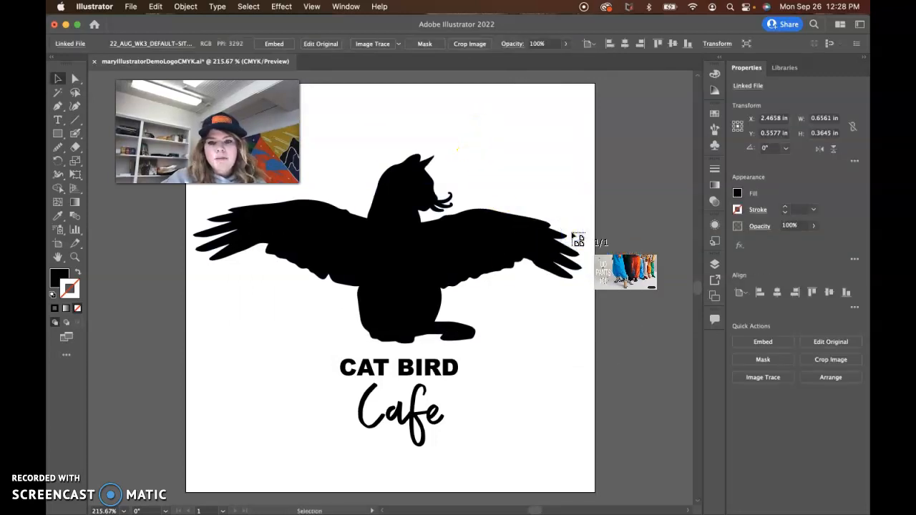
Place the latest desktop screenshot of the retro artwork, about 0.99 by 0.98 in, and position it beneath the cat's left wing.
click(130, 6)
click(152, 218)
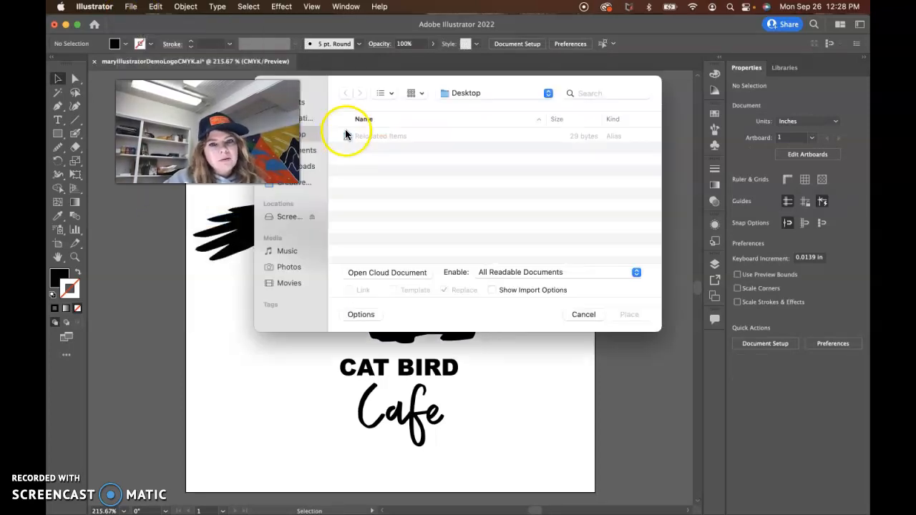
click(383, 93)
click(391, 151)
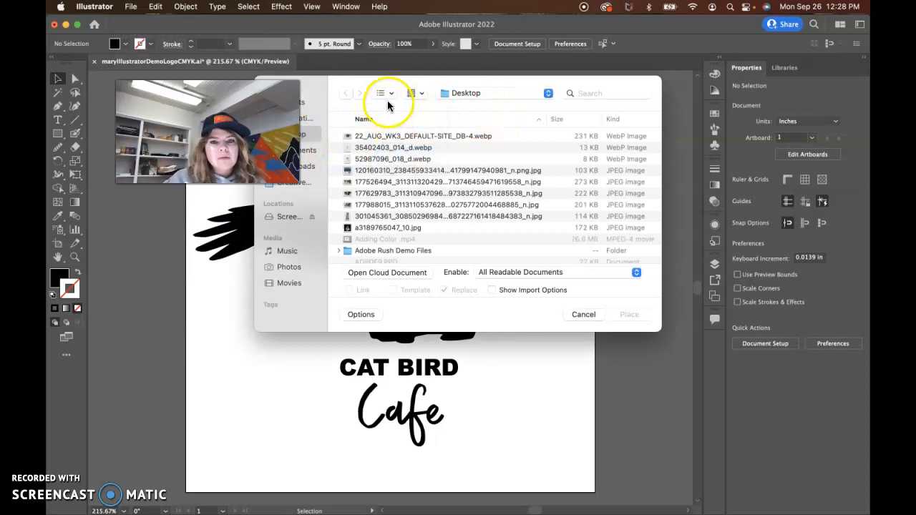
scroll(627, 129, right, 4)
click(626, 123)
scroll(567, 156, left, 4)
click(358, 136)
click(630, 314)
drag(139, 252, 275, 397)
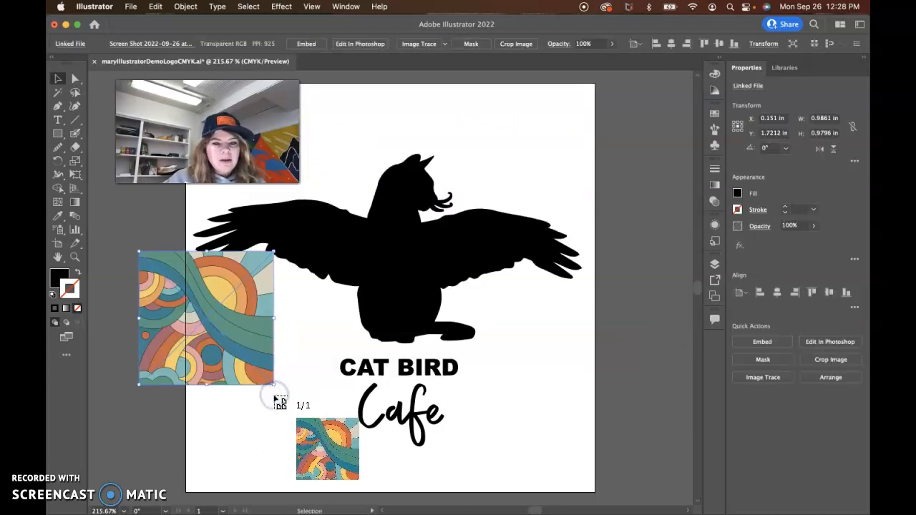
click(59, 80)
drag(202, 335, 258, 387)
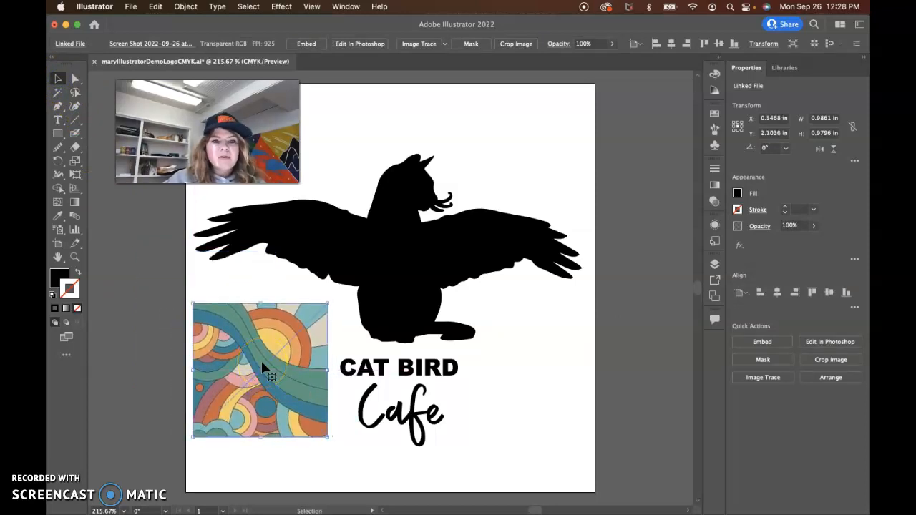
Display the document's swatches and activate the Eyedropper tool.
click(715, 113)
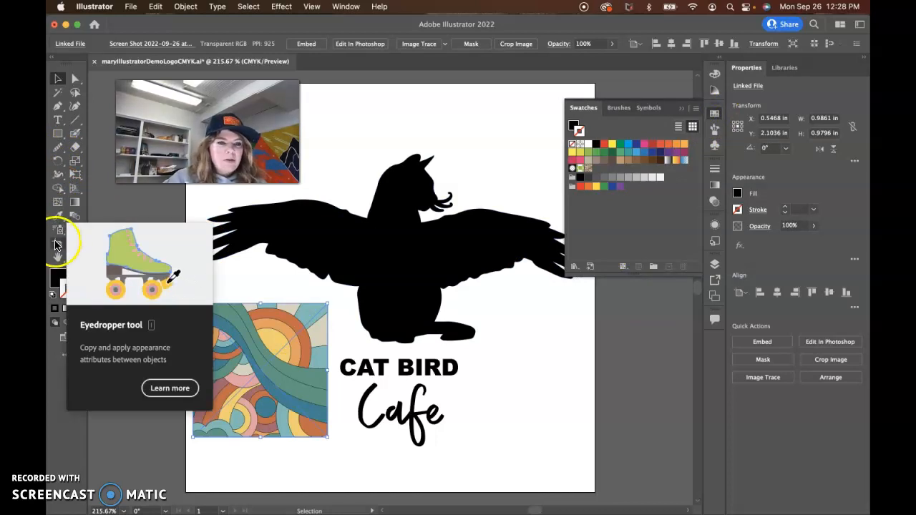
click(56, 221)
click(51, 59)
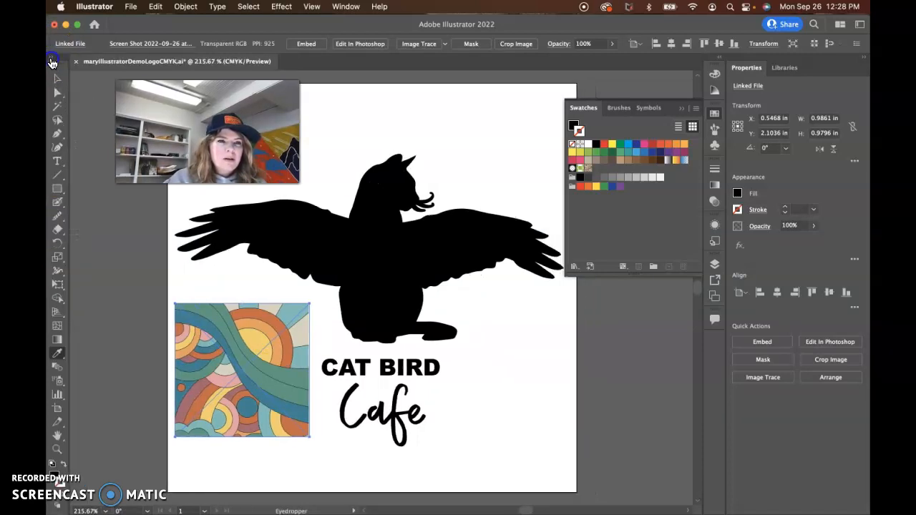
click(52, 62)
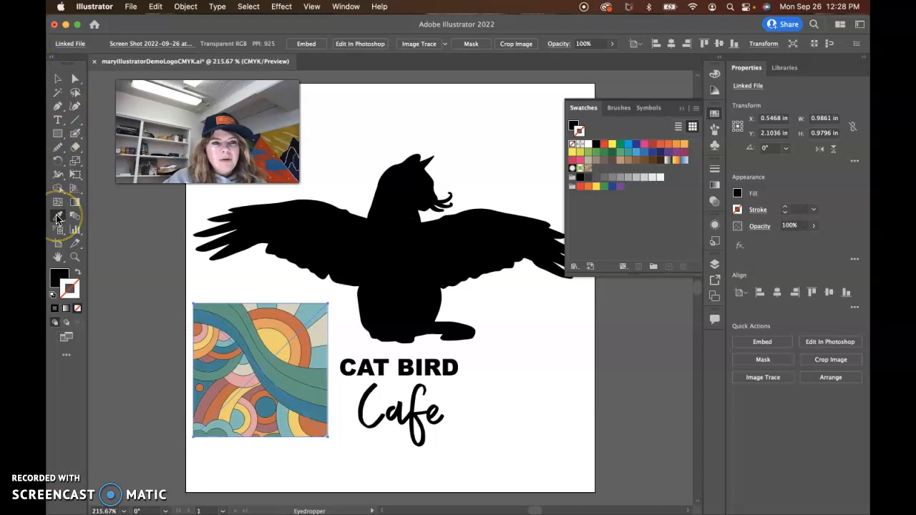
Search the help for "eyedropper tool", locate the tool from the results, and close the help window.
click(380, 6)
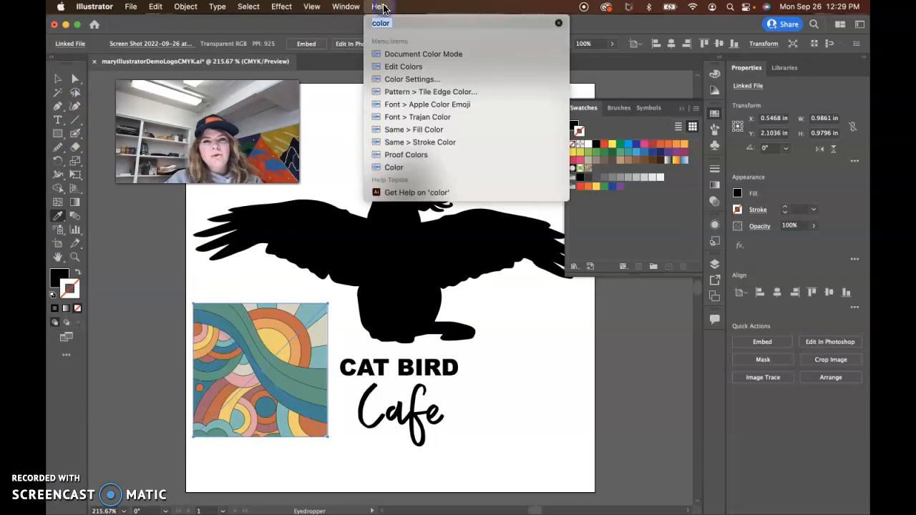
text(eye)
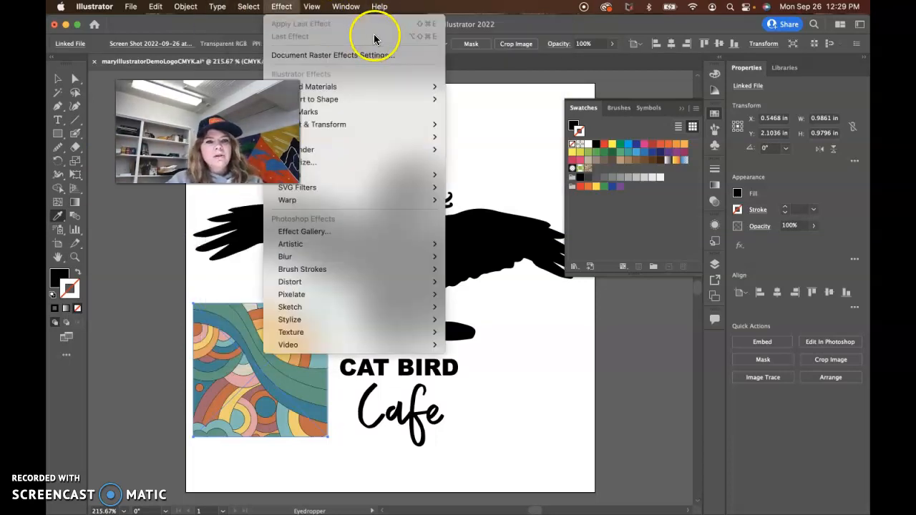
mouse_move(376, 6)
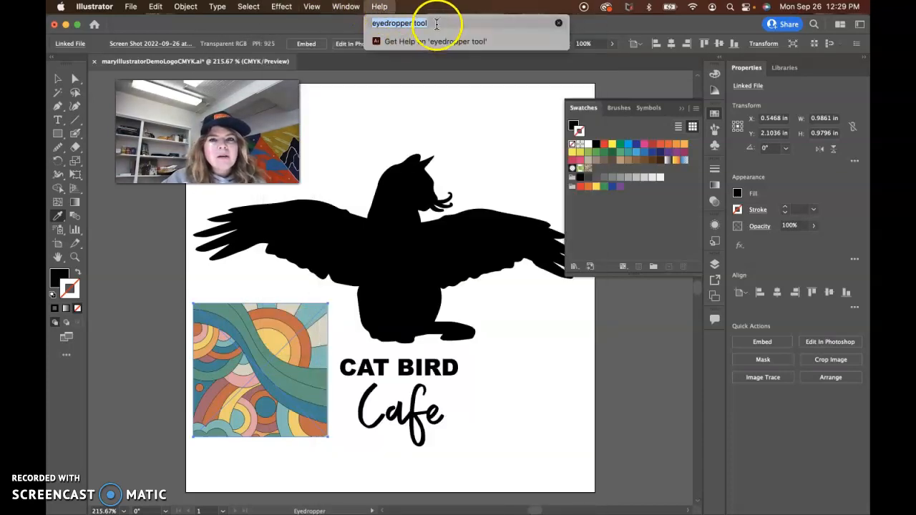
click(437, 42)
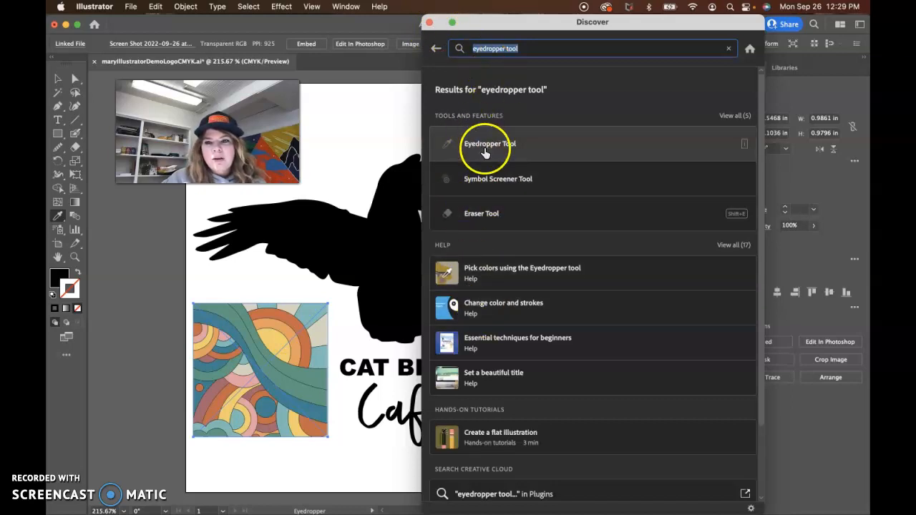
mouse_move(485, 152)
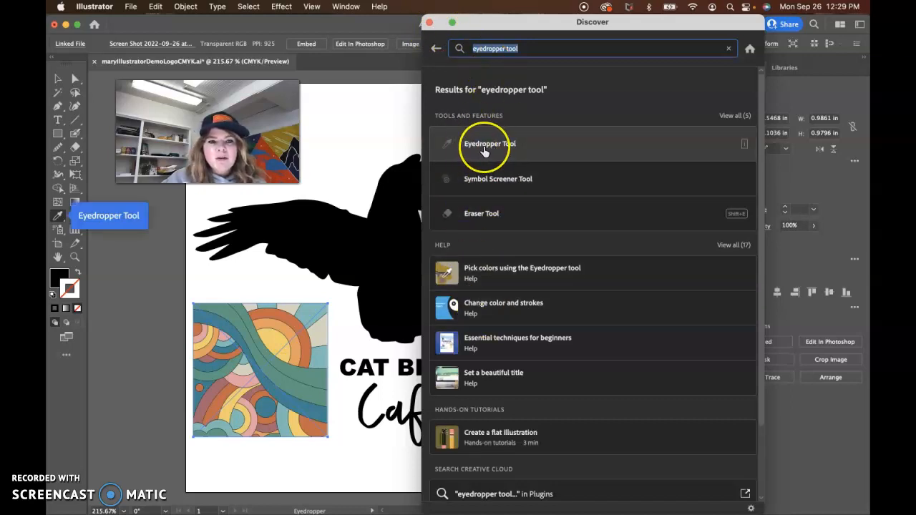
click(429, 21)
Sample the green of the retro artwork's wavy band with the Eyedropper tool and save it as a swatch.
click(57, 216)
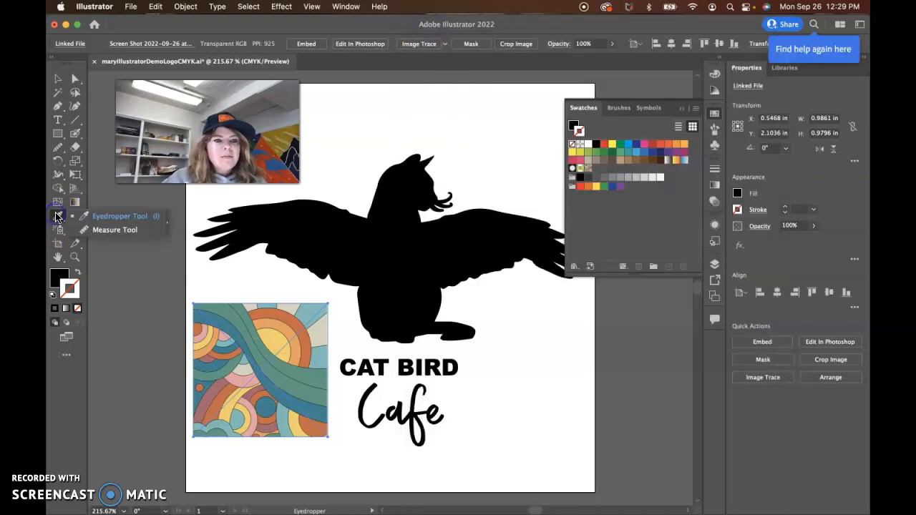
click(101, 216)
click(274, 333)
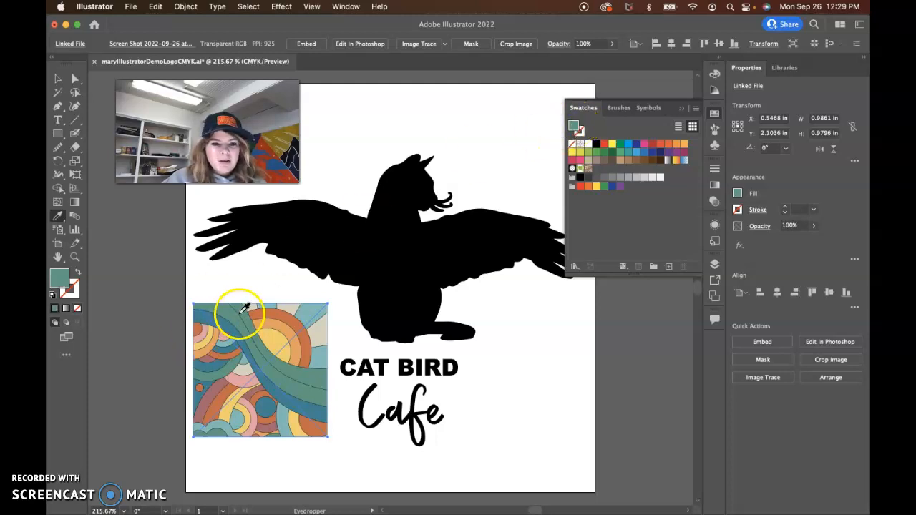
drag(577, 127, 630, 197)
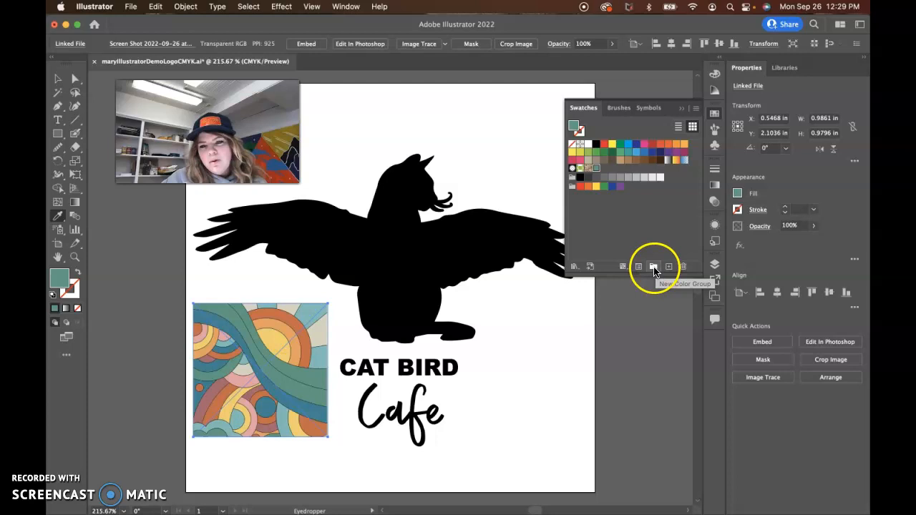
Create a new color group with the default settings and move the sampled green swatch into it.
click(654, 267)
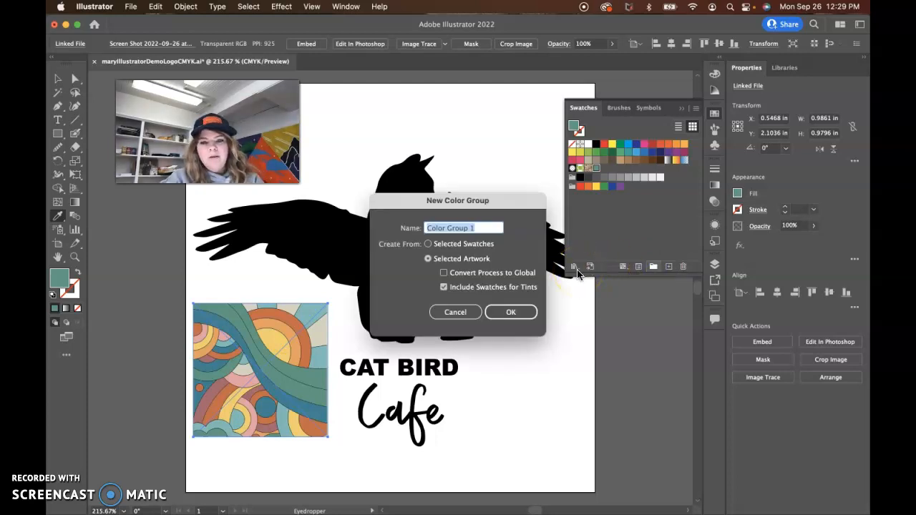
click(513, 313)
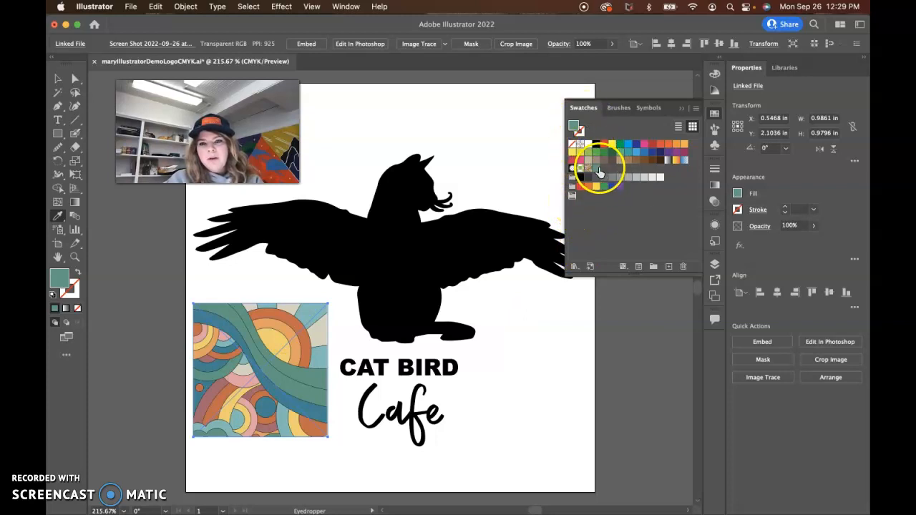
drag(596, 173, 578, 198)
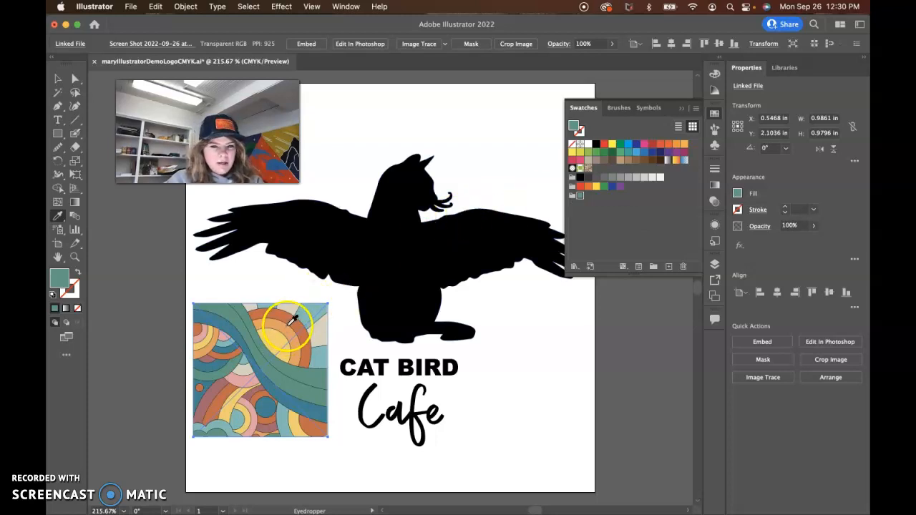
Sample the light blue of a sky ray and the yellow of the sun's center, adding both to the new color group.
click(311, 314)
drag(57, 284, 587, 196)
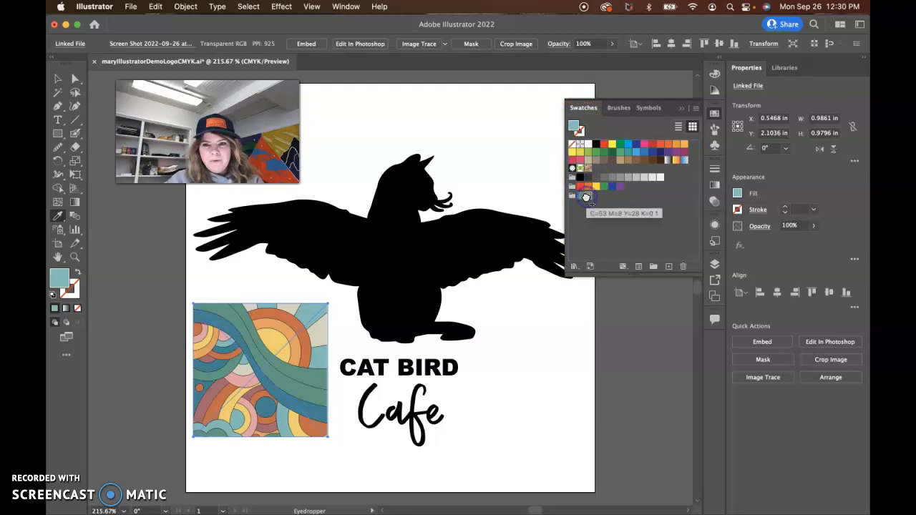
click(275, 341)
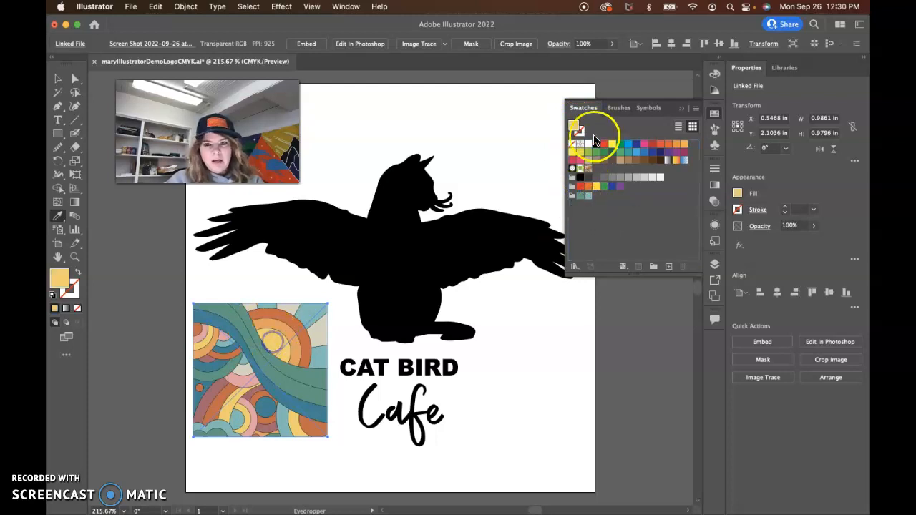
drag(574, 126, 594, 196)
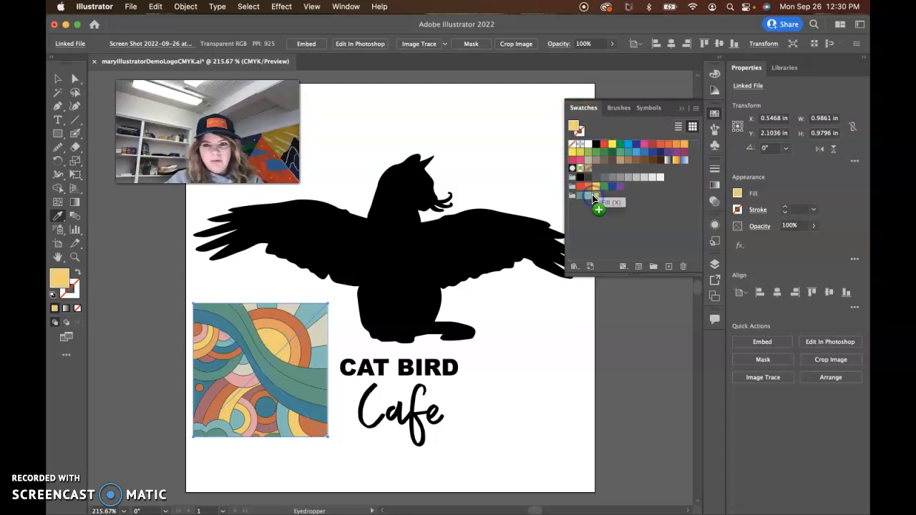
Sample the dark orange outer ring and light orange inner ring of the sun, adding both to the new color group.
click(295, 326)
drag(573, 126, 600, 200)
click(275, 326)
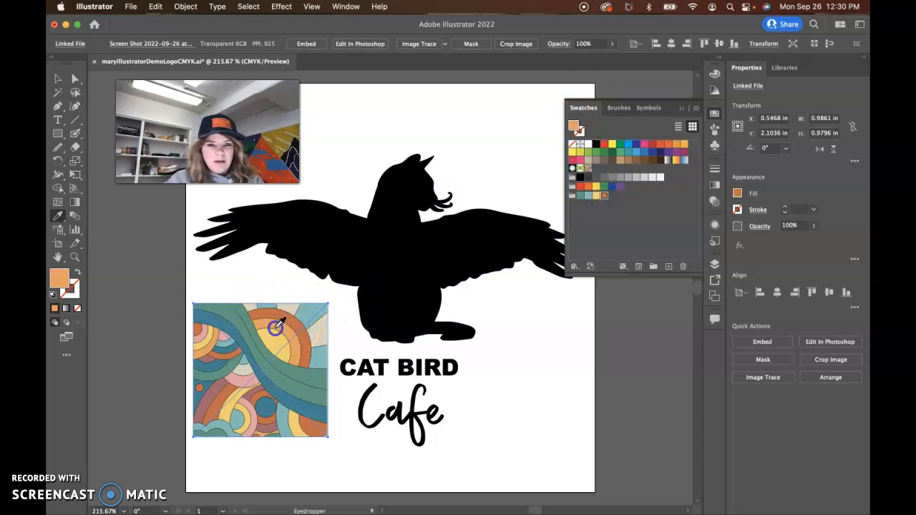
drag(573, 127, 612, 196)
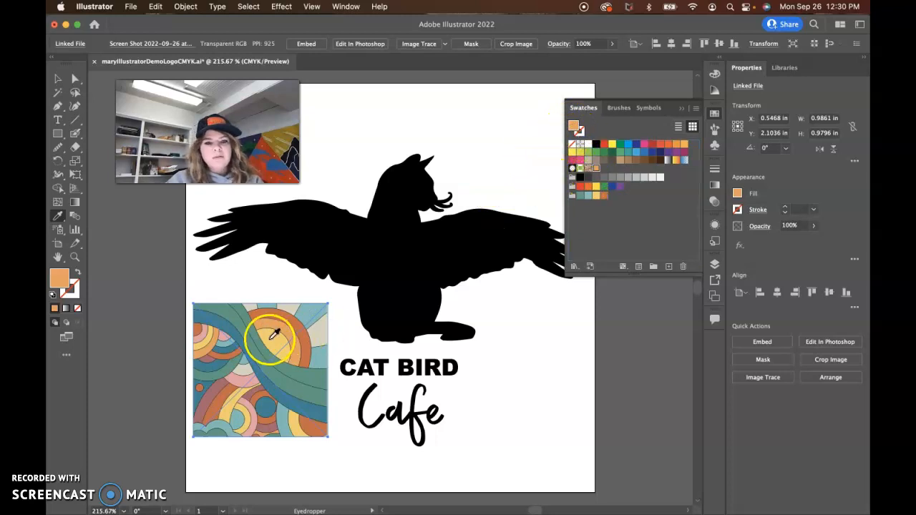
drag(577, 127, 582, 133)
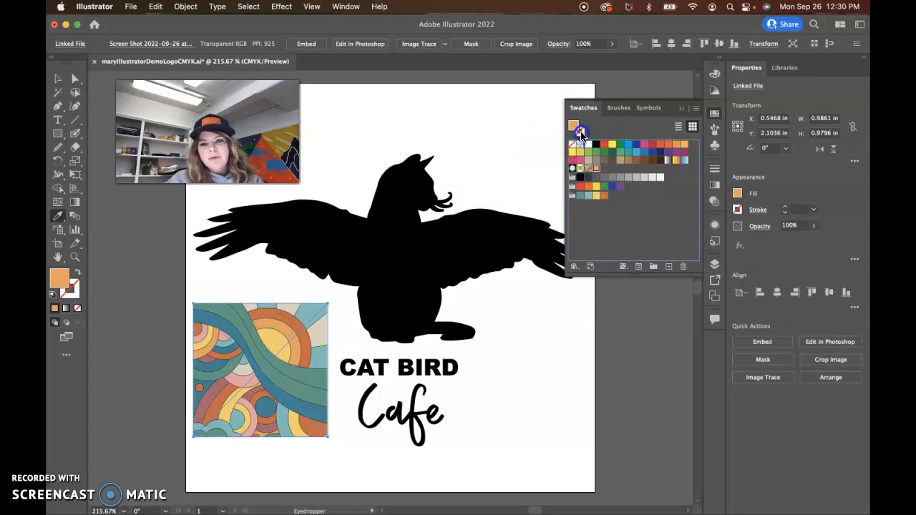
drag(610, 197, 612, 196)
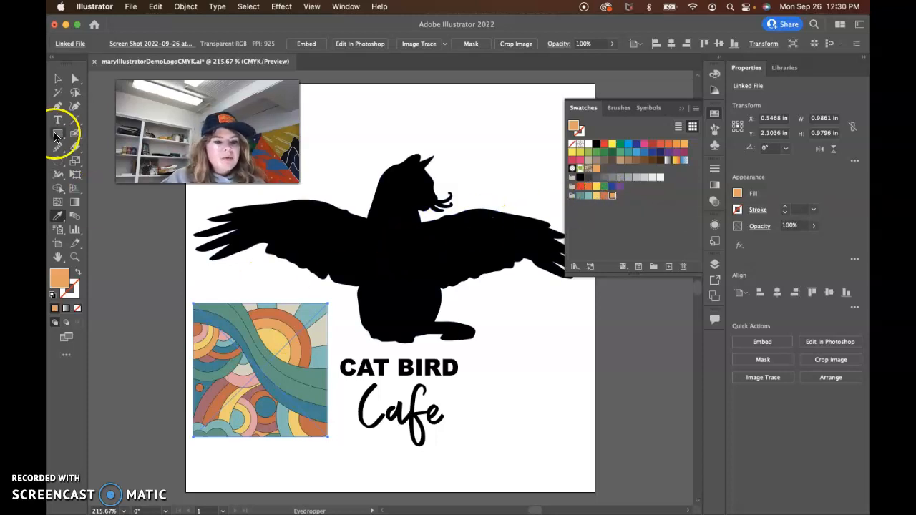
Fill the winged cat silhouette with the green swatch from the new color group.
click(57, 80)
click(421, 259)
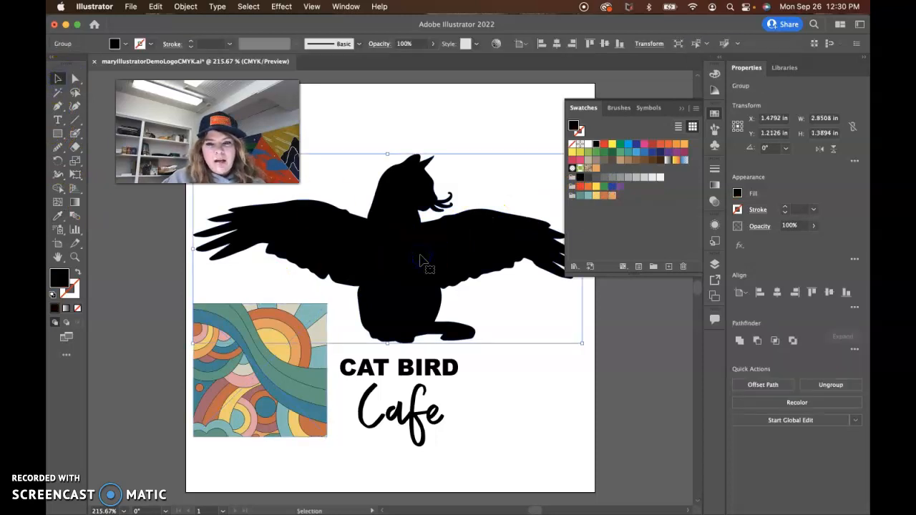
click(579, 195)
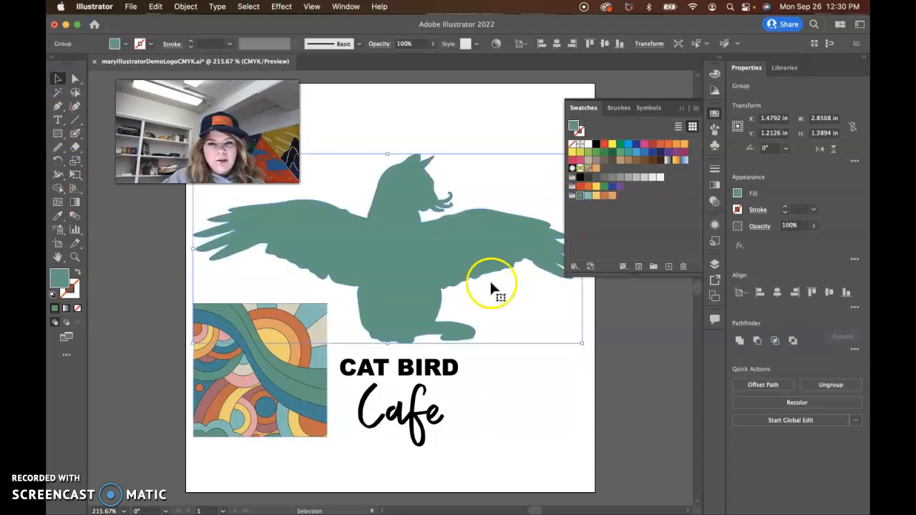
double_click(424, 372)
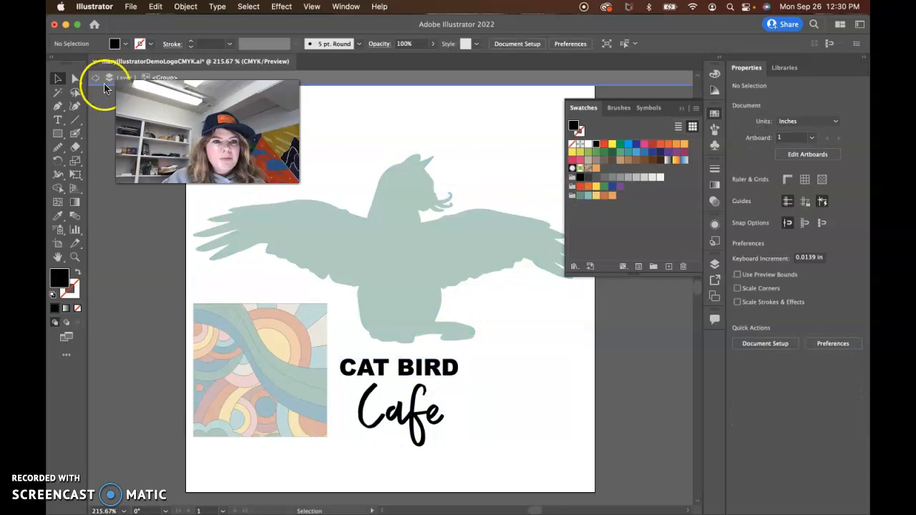
click(104, 83)
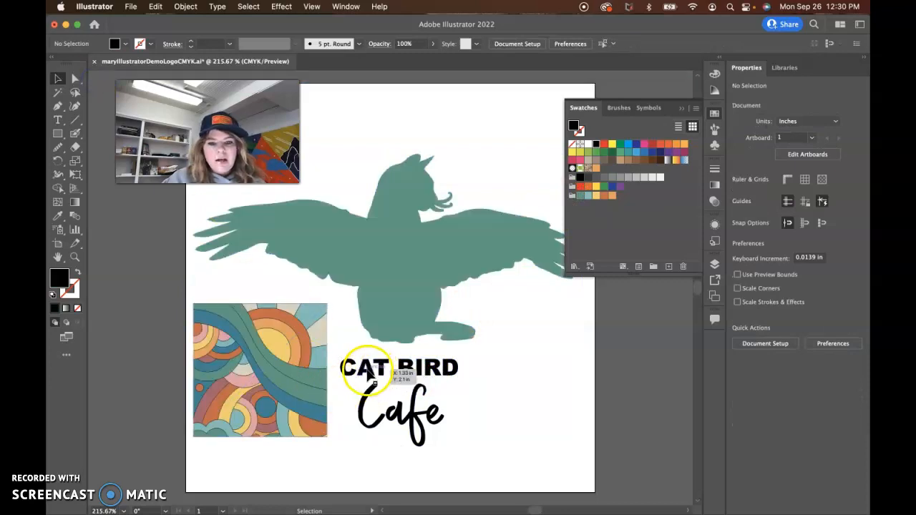
click(367, 377)
Directly select the letters C, A and T of CAT and fill them with the light blue swatch from the new color group.
click(76, 79)
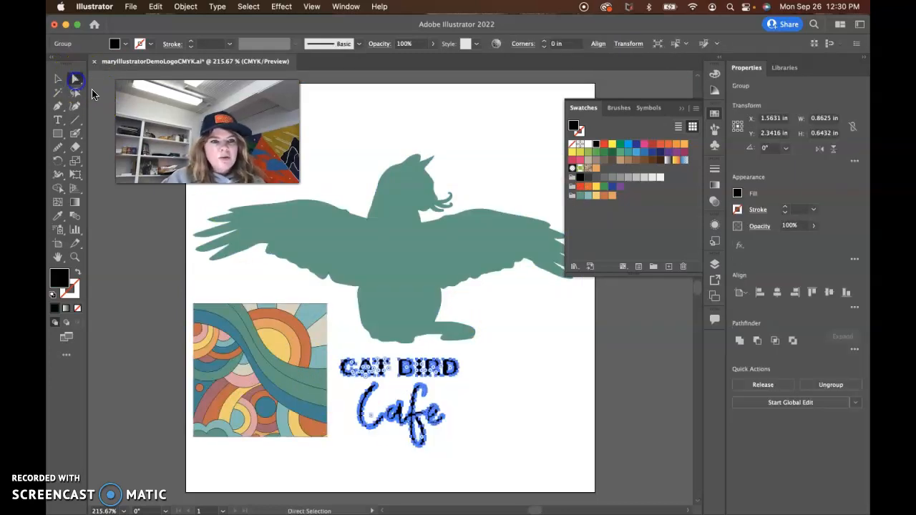
click(505, 409)
click(341, 368)
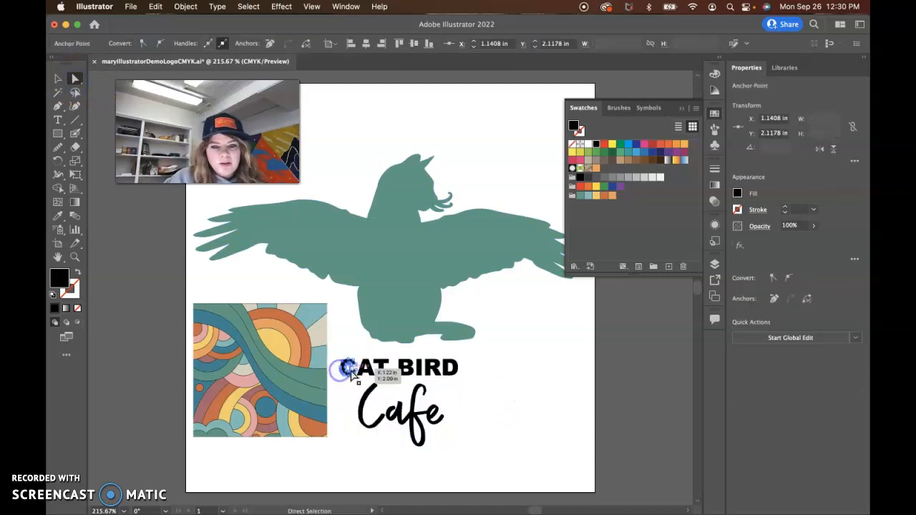
shift+click(361, 370)
shift+click(368, 371)
key(super+equal)
key(super+equal)
key(super+equal)
key(super+equal)
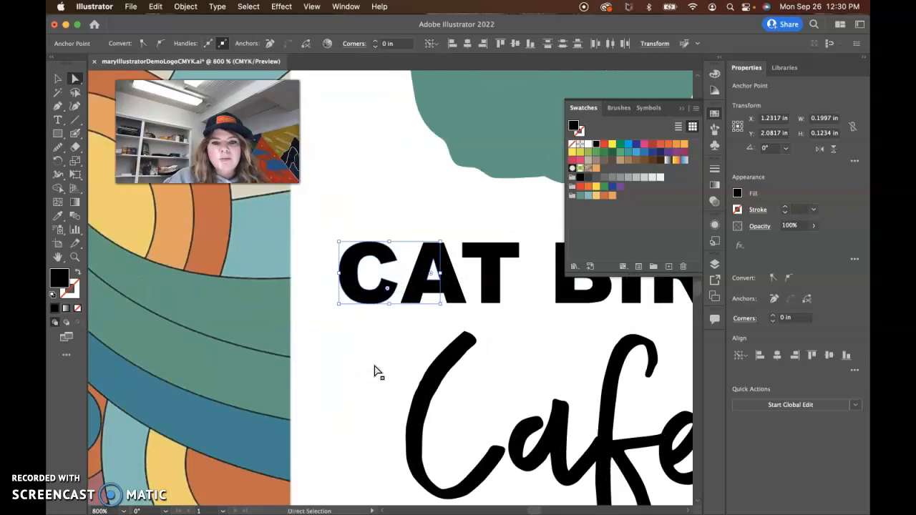
shift+click(415, 266)
shift+click(471, 255)
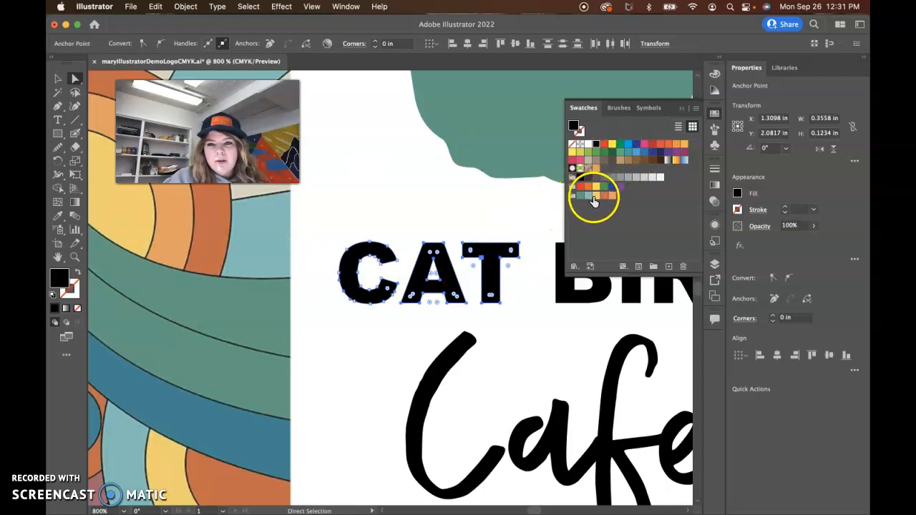
click(589, 195)
Select all four letters of BIRD and fill them with the yellow swatch from the new color group.
click(563, 313)
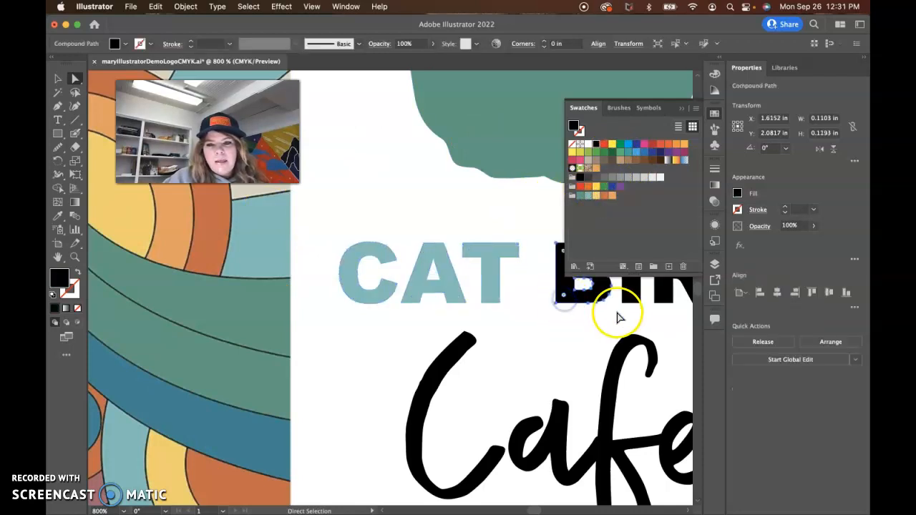
scroll(618, 315, left, 6)
scroll(621, 317, right, 2)
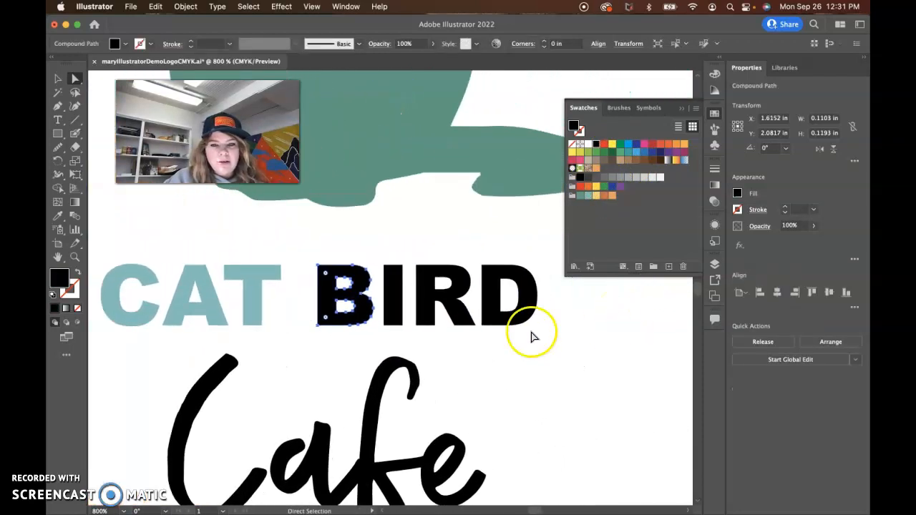
shift+click(393, 308)
shift+click(424, 309)
shift+click(501, 303)
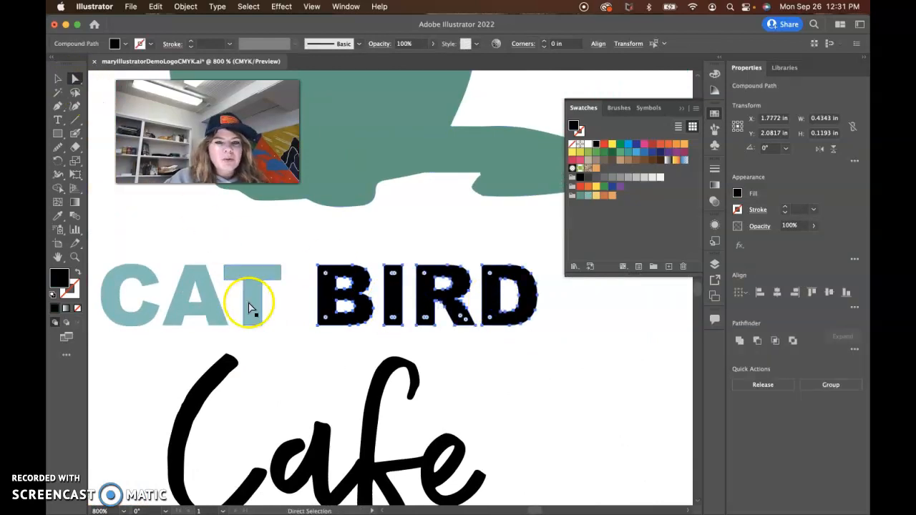
click(597, 196)
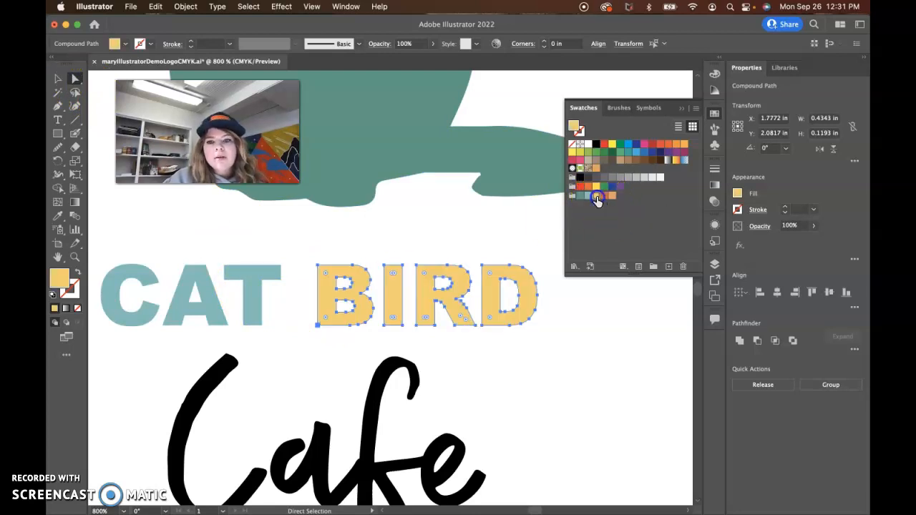
Fill the Cafe script lettering with the dark orange swatch from the new color group.
click(192, 390)
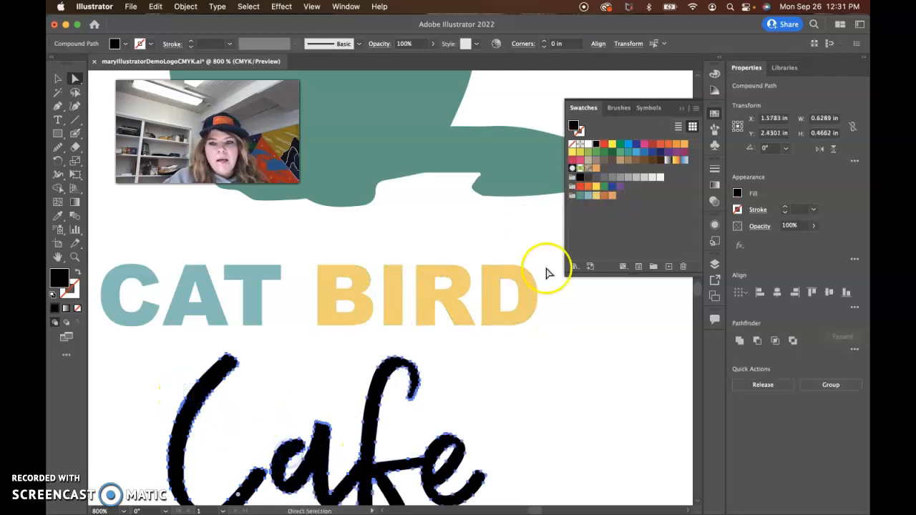
click(605, 196)
key(super+minus)
key(super+minus)
key(super+minus)
key(super+minus)
key(super+minus)
key(super+minus)
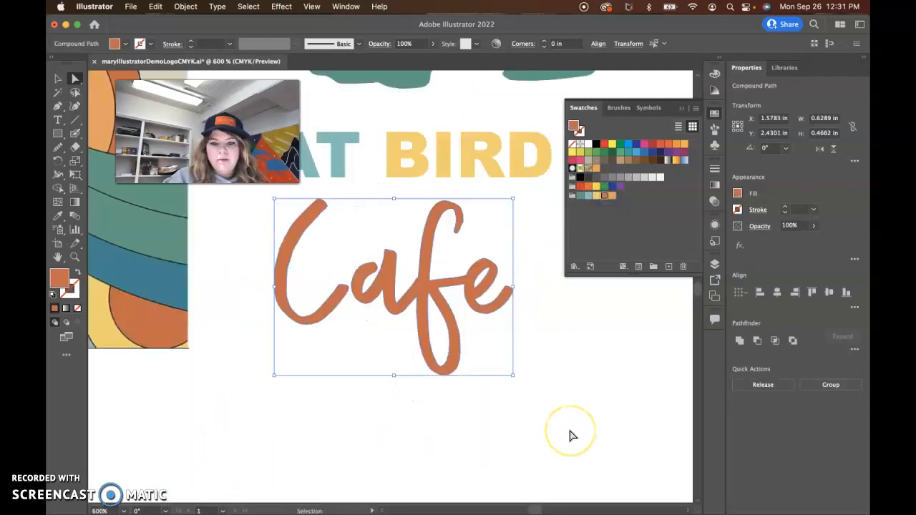
scroll(480, 281, up, 1)
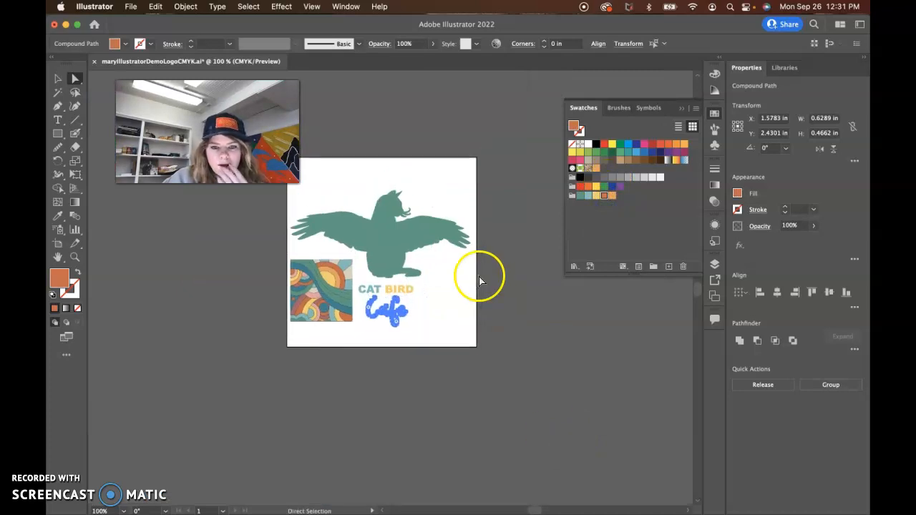
Move the placed retro artwork screenshot off the artboard onto the empty canvas beside the logo.
click(59, 80)
click(215, 284)
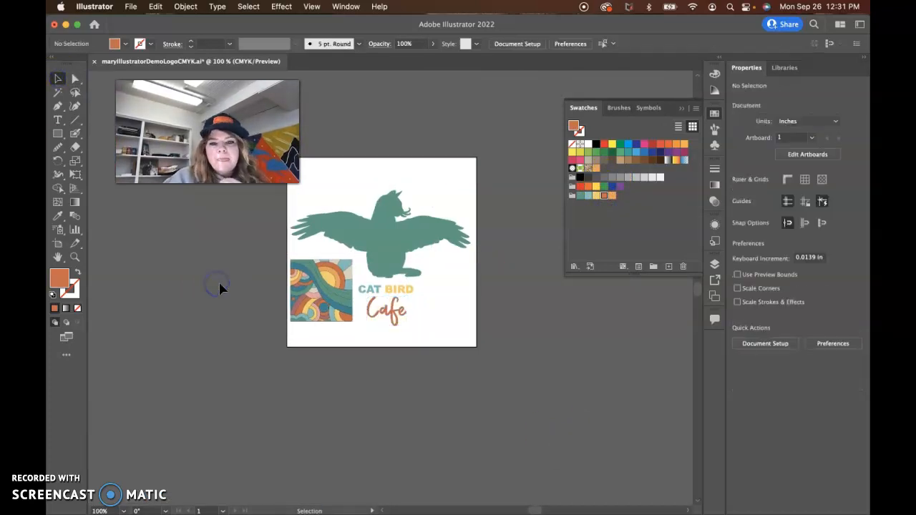
drag(325, 292, 186, 303)
click(282, 360)
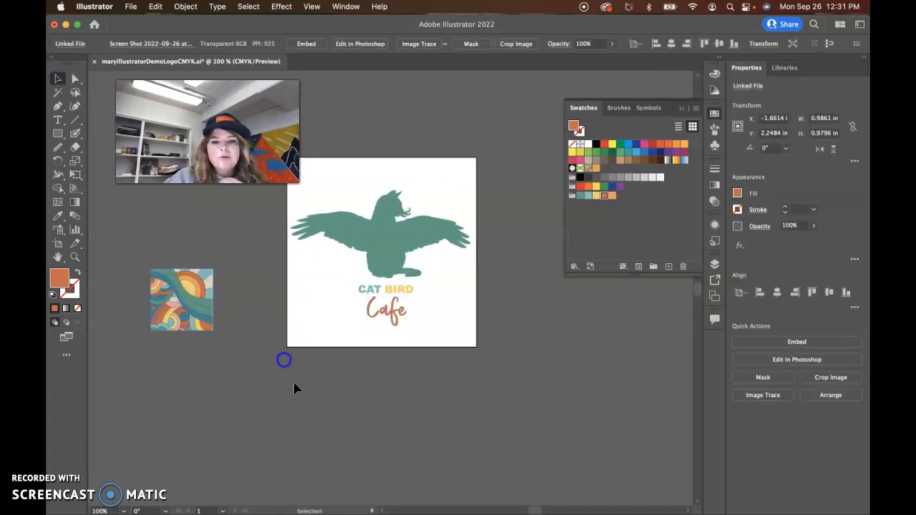
click(191, 317)
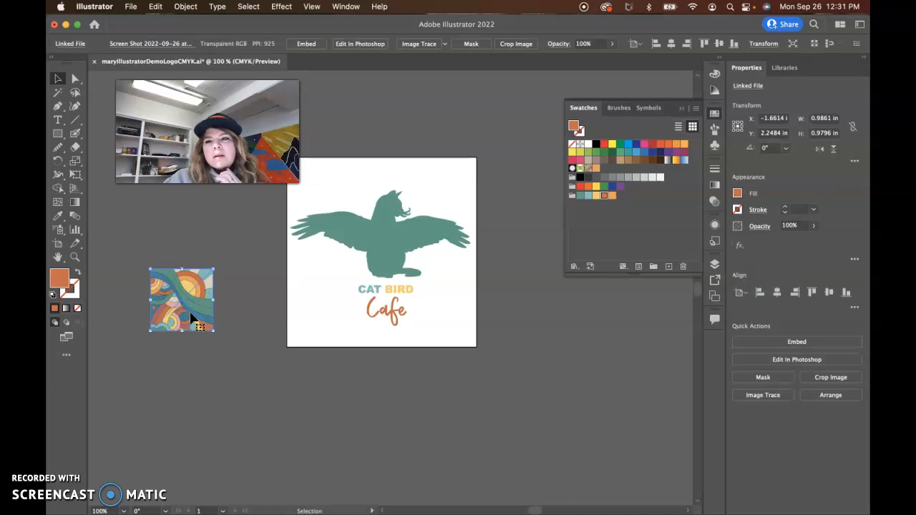
right_click(190, 315)
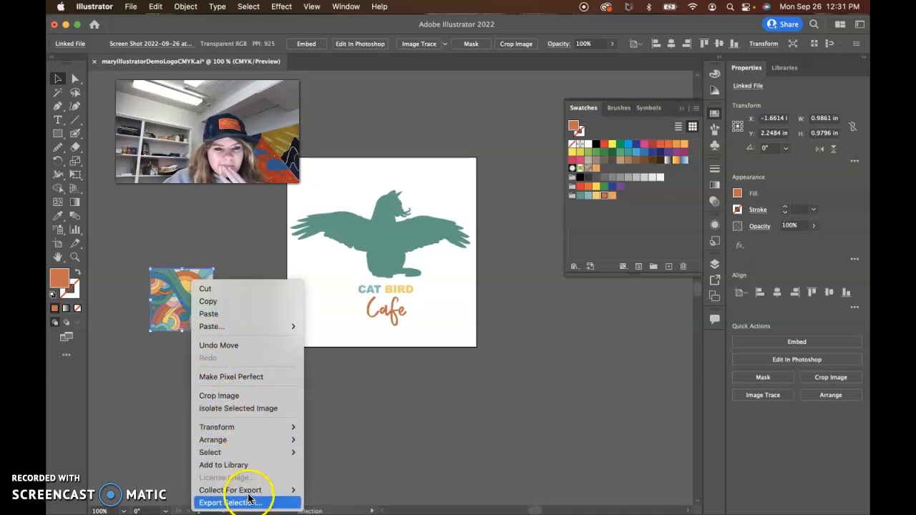
click(165, 401)
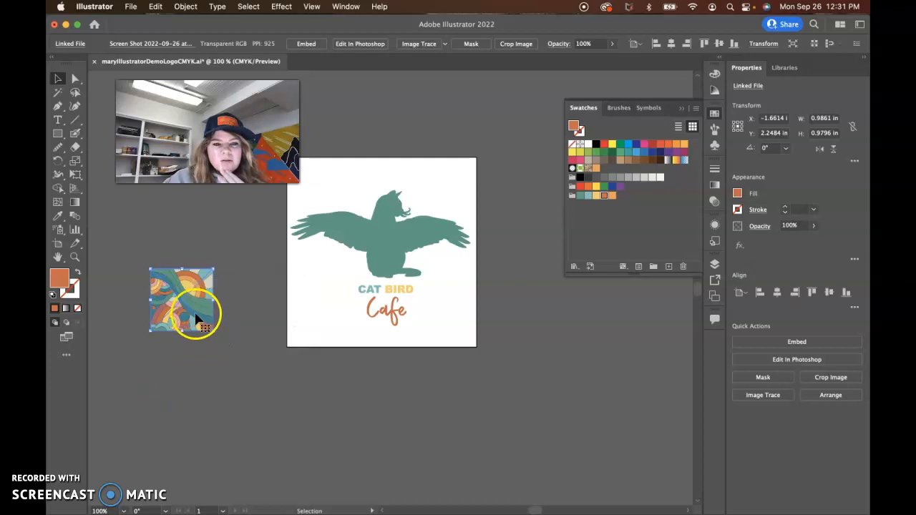
click(243, 330)
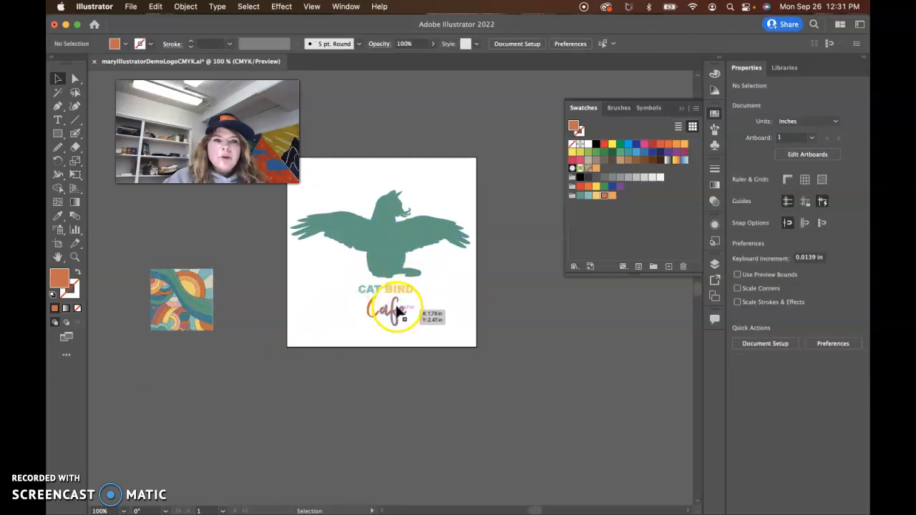
Save the CMYK logo document and open the black-and-white (BW) logo file from the Illustrator Demo folder.
key(a)
key(super+s)
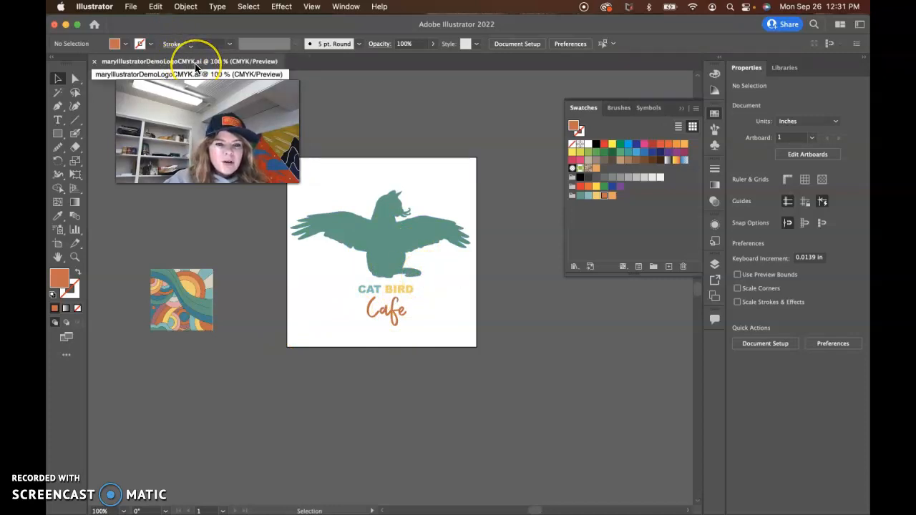
click(132, 7)
click(141, 49)
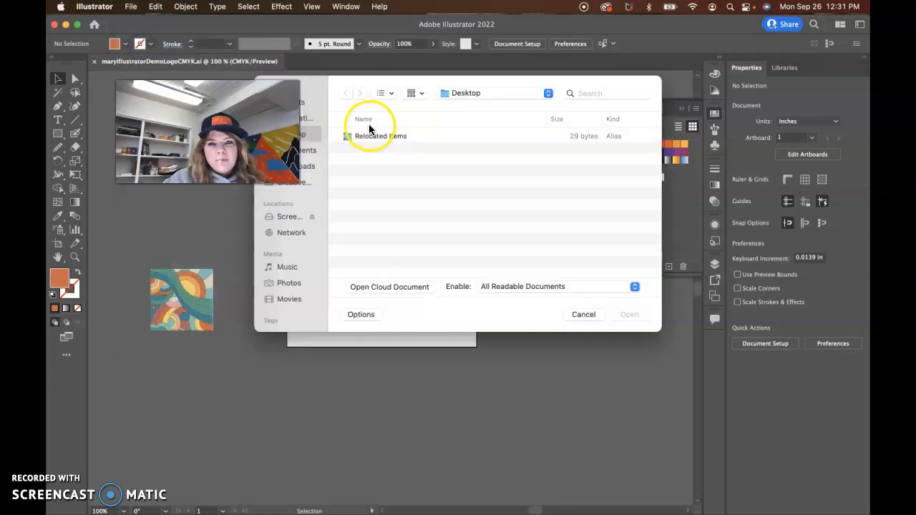
click(473, 94)
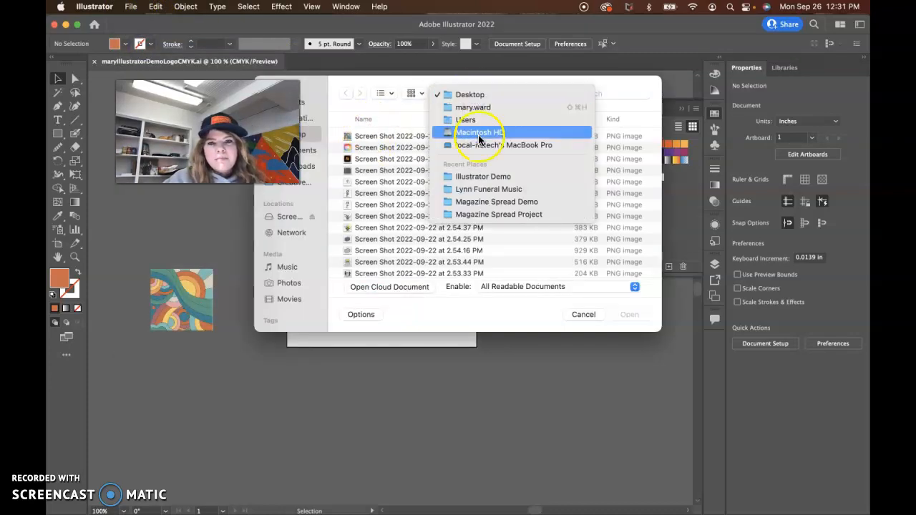
click(484, 179)
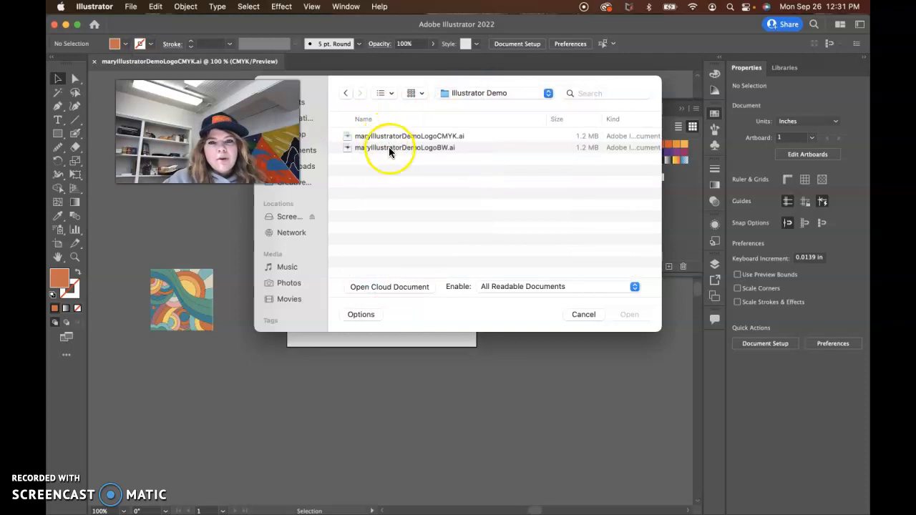
double_click(387, 149)
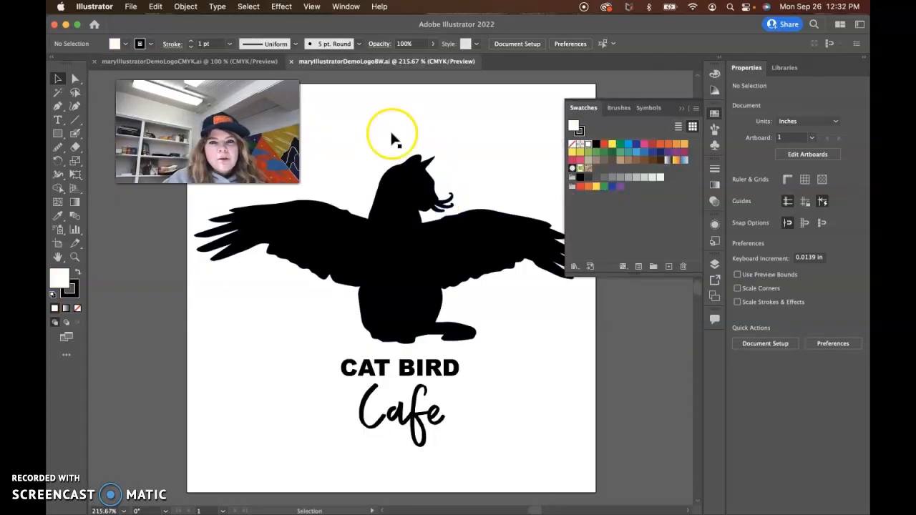
Compare the CMYK and black-and-white logo documents, ending on the CMYK version.
click(242, 61)
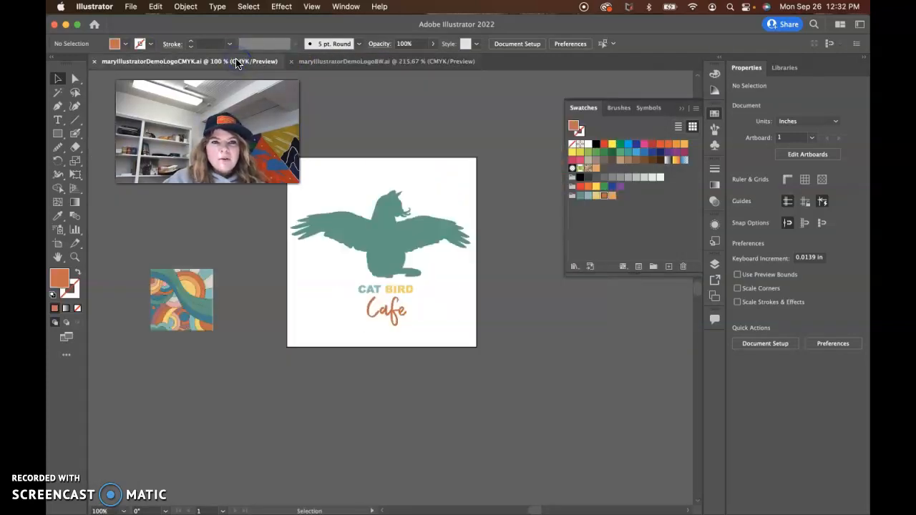
click(263, 63)
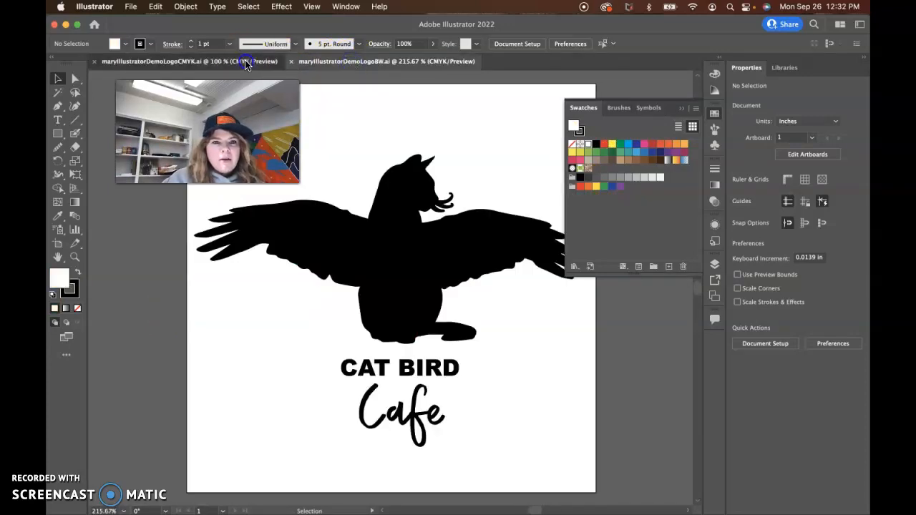
click(71, 474)
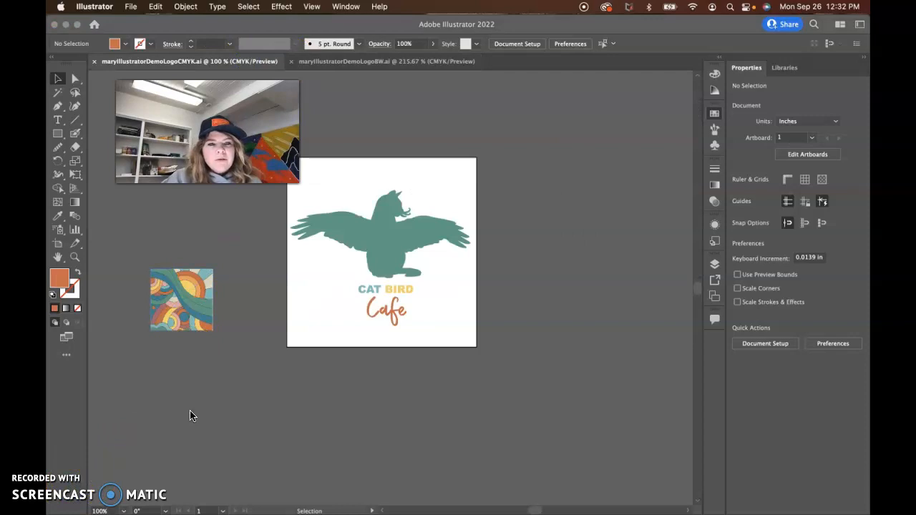
Export the CMYK logo as a JPEG into the Illustrator Demo folder, using all artboards.
click(131, 8)
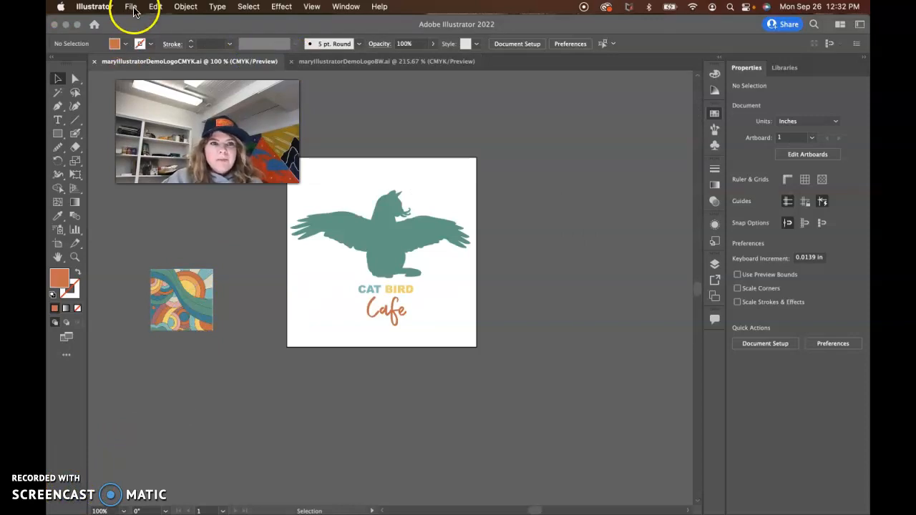
mouse_move(164, 237)
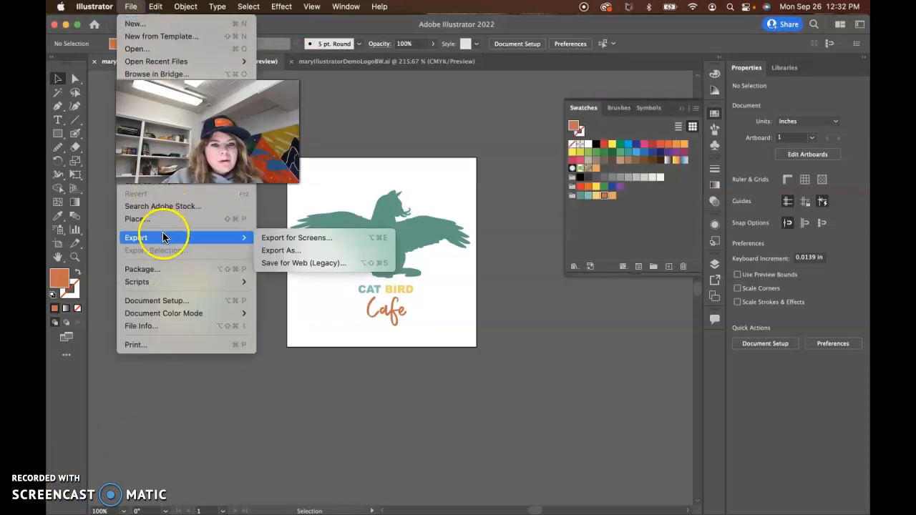
click(264, 251)
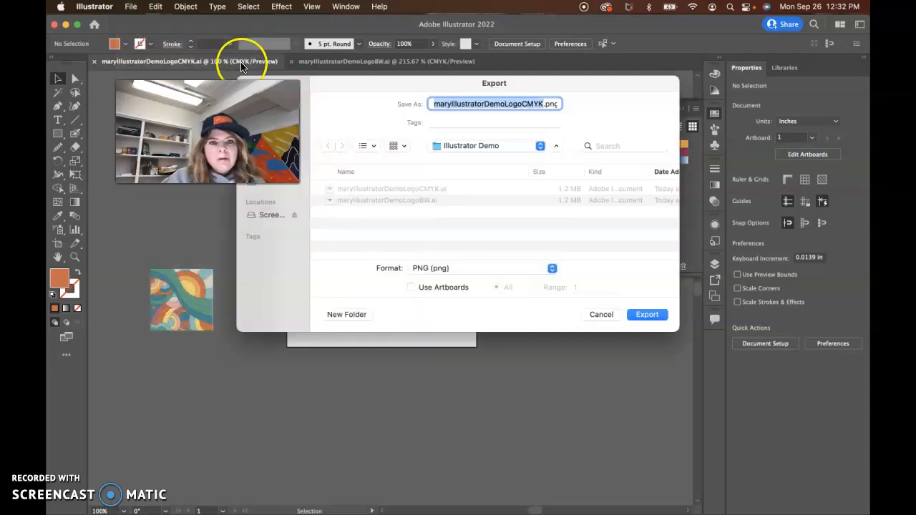
click(433, 266)
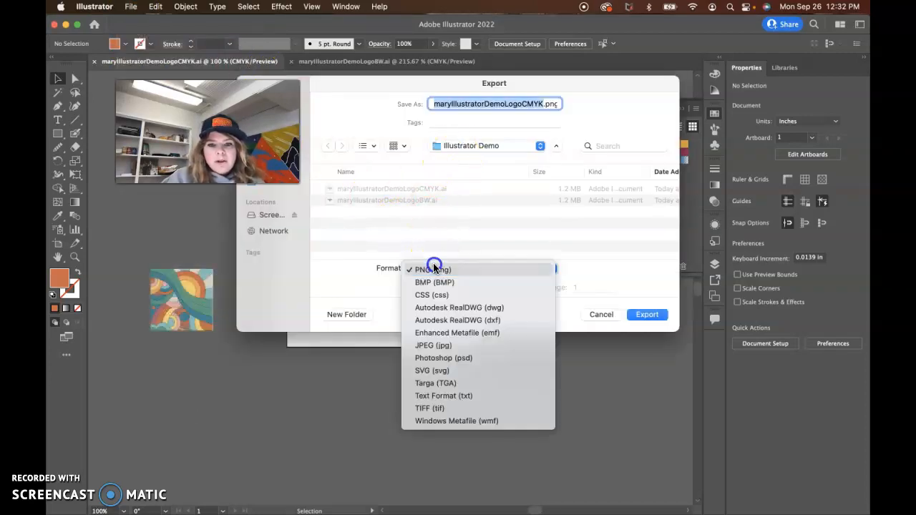
click(437, 346)
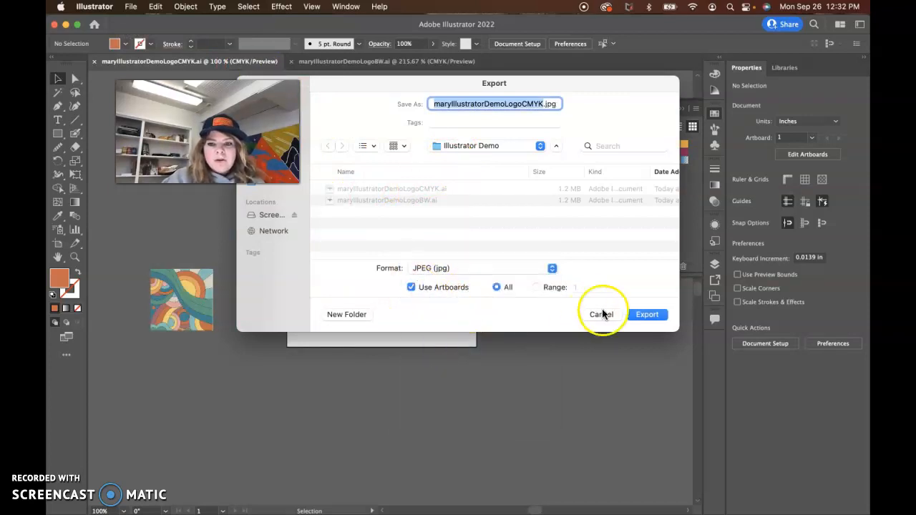
click(648, 316)
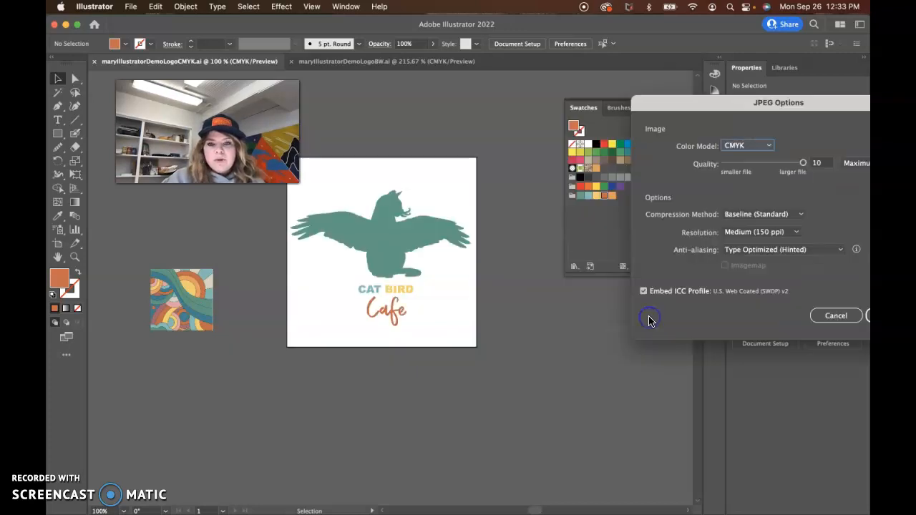
Set the JPEG options to CMYK color model, Maximum quality 10 and High (300 ppi) resolution, and finish exporting the color logo.
drag(744, 97, 437, 94)
click(459, 138)
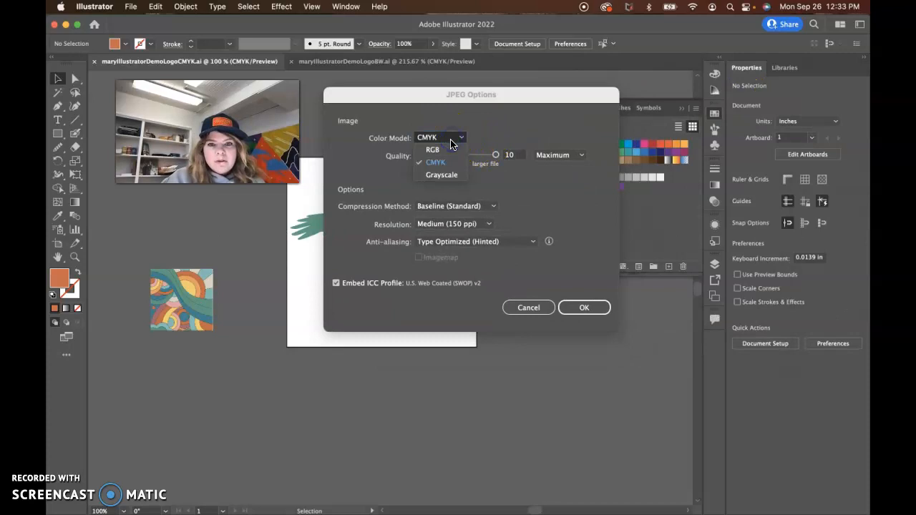
click(447, 164)
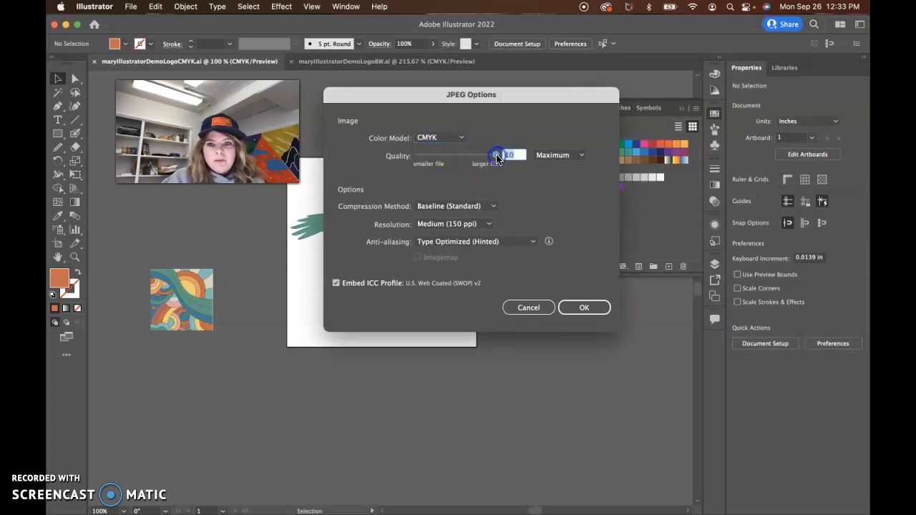
click(550, 156)
click(555, 206)
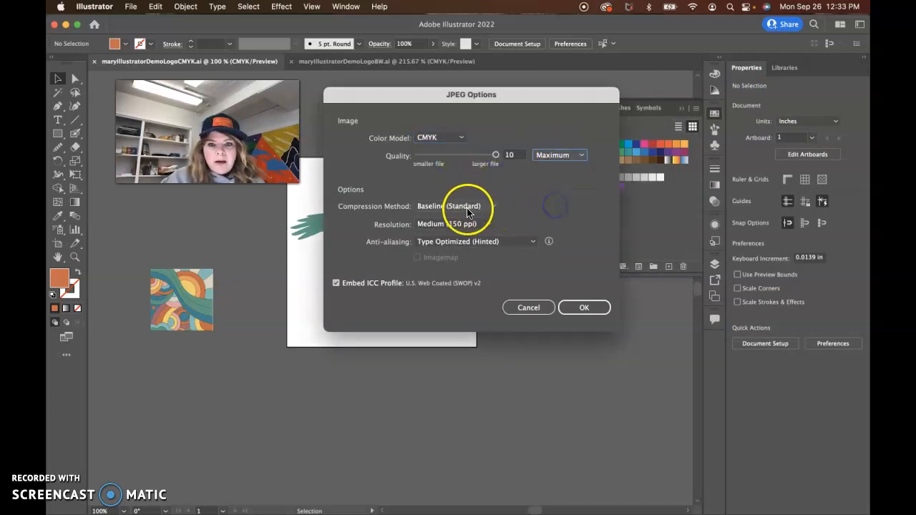
click(447, 225)
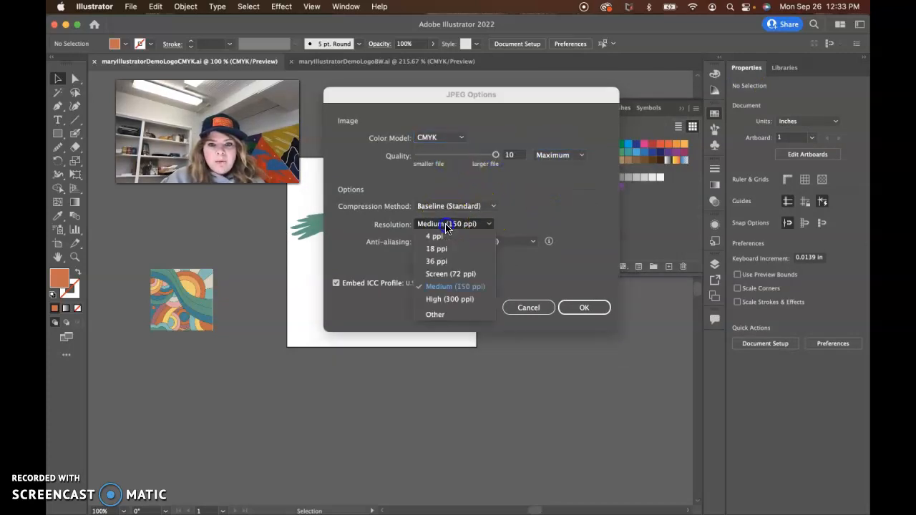
click(441, 298)
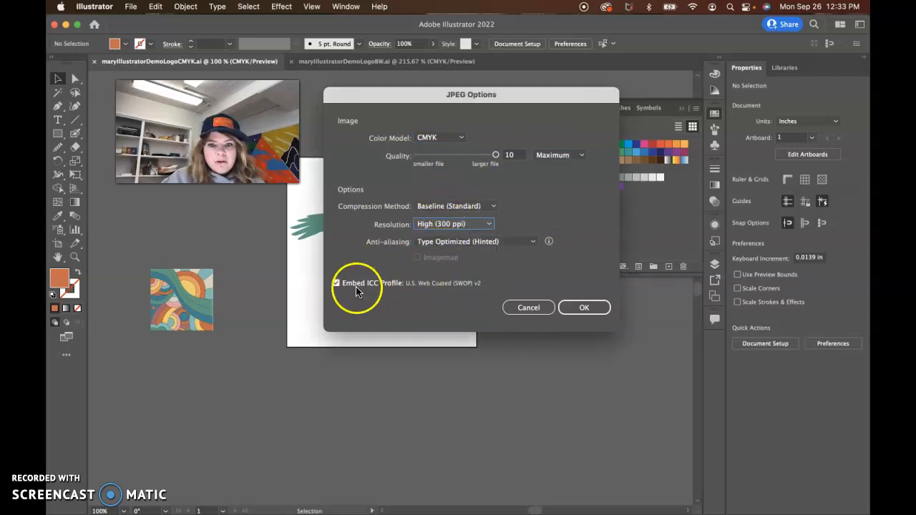
click(583, 307)
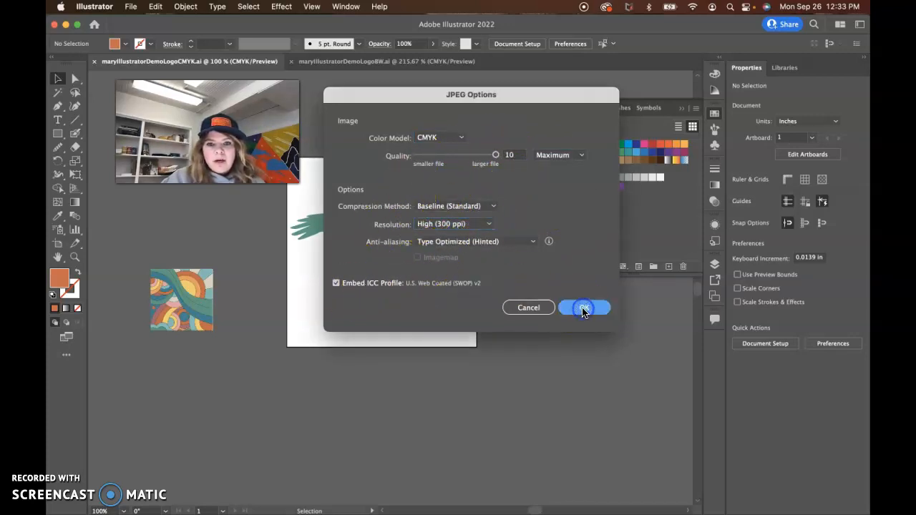
Export the black-and-white logo document as a JPEG into the Illustrator Demo folder, using all artboards.
click(348, 62)
click(133, 8)
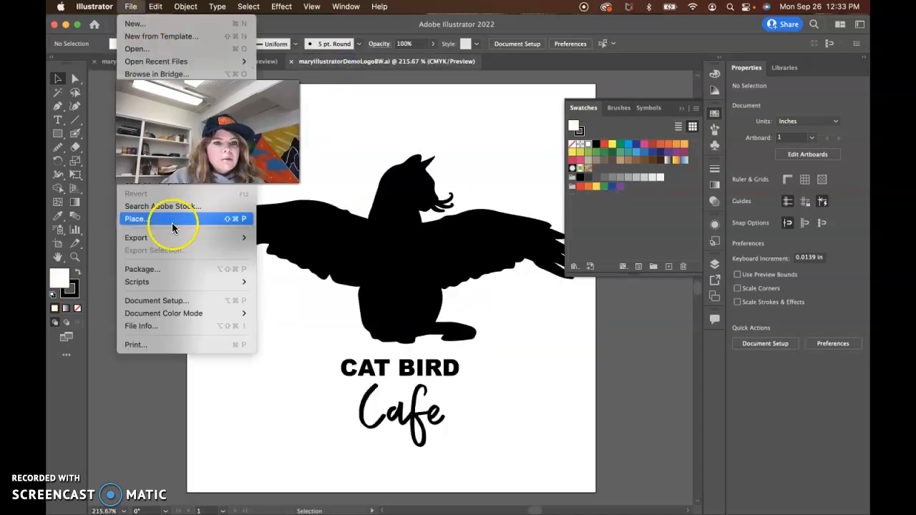
mouse_move(171, 237)
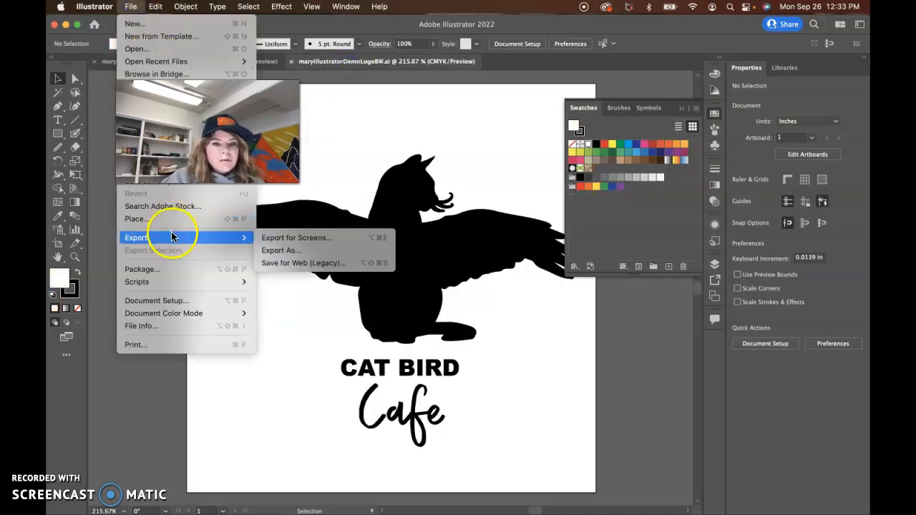
click(271, 247)
click(454, 268)
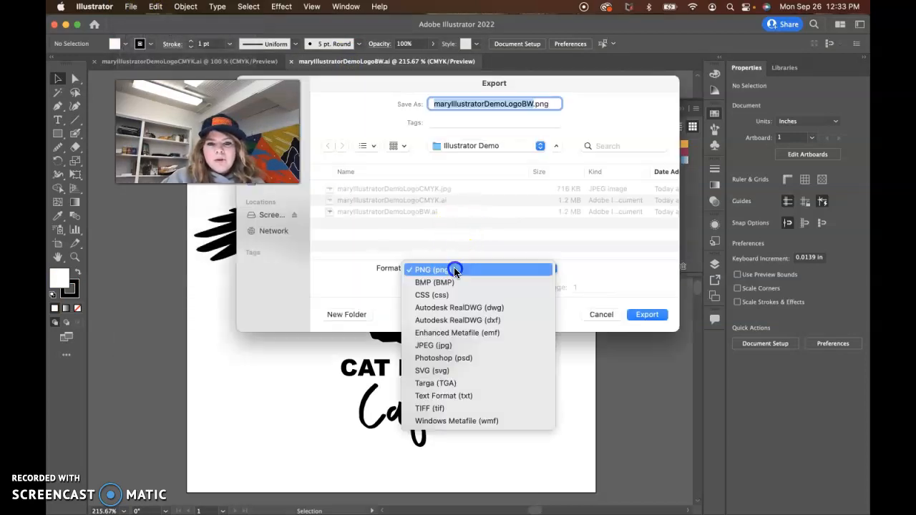
click(450, 346)
click(412, 287)
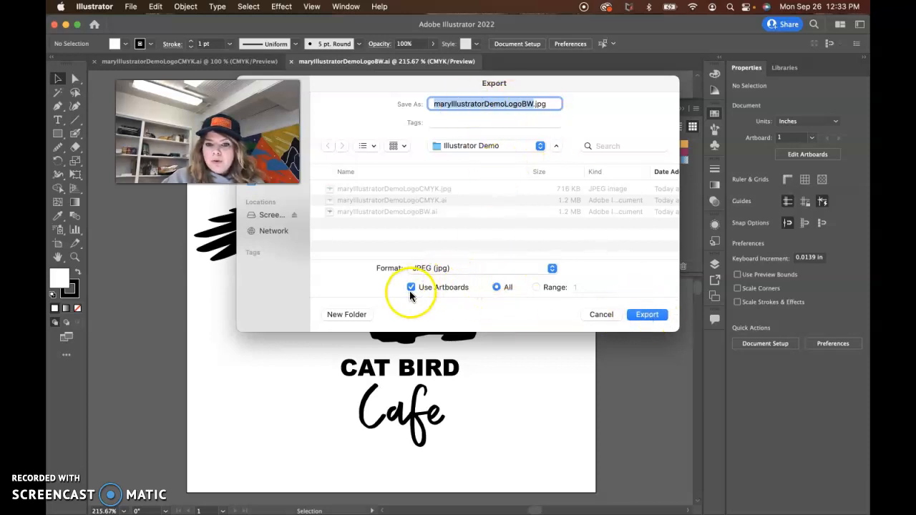
click(649, 315)
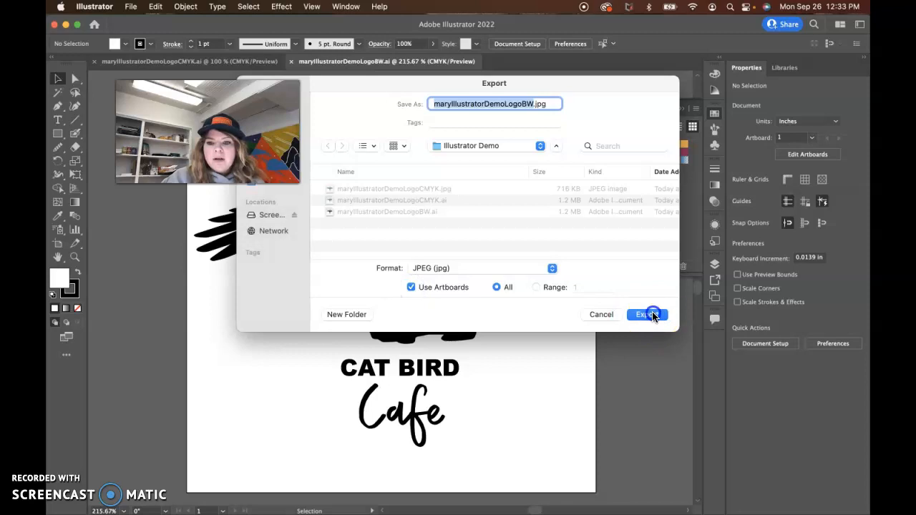
Set the JPEG options to Grayscale color model, Maximum quality and High (300 ppi) resolution, and finish exporting the black-and-white logo.
click(453, 138)
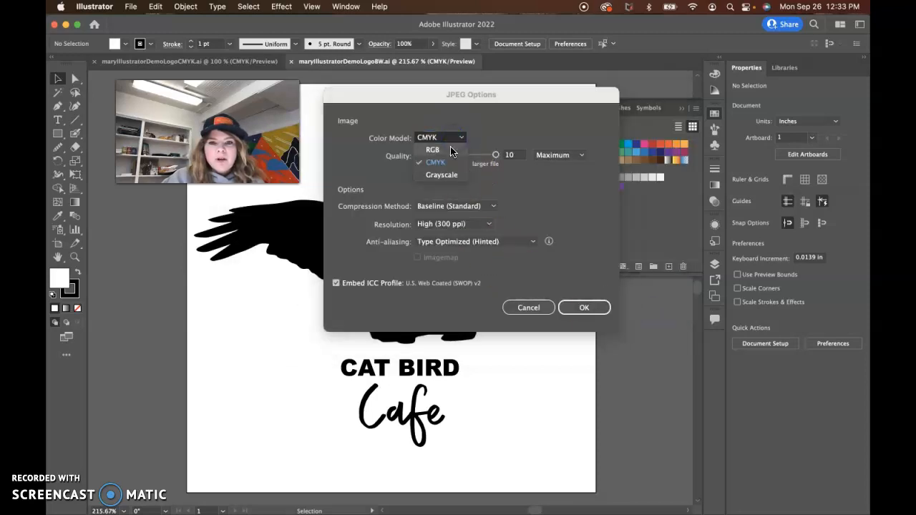
click(449, 179)
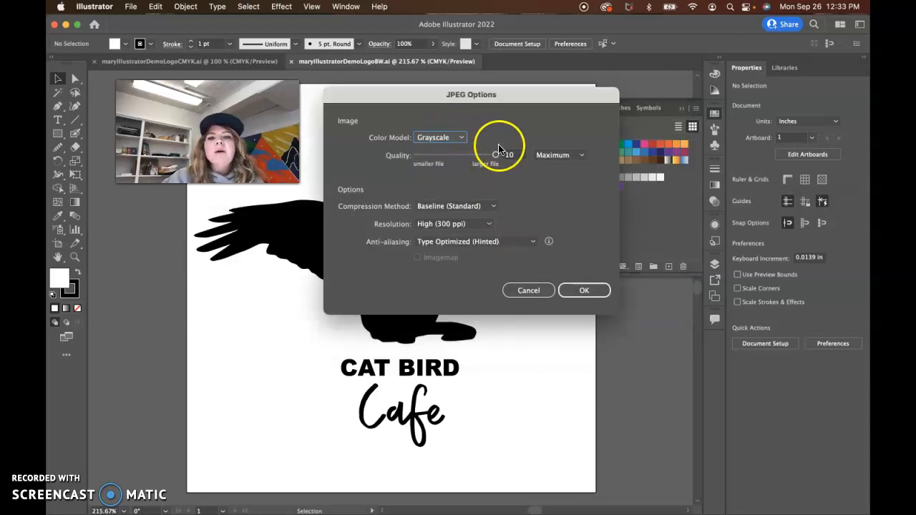
click(454, 225)
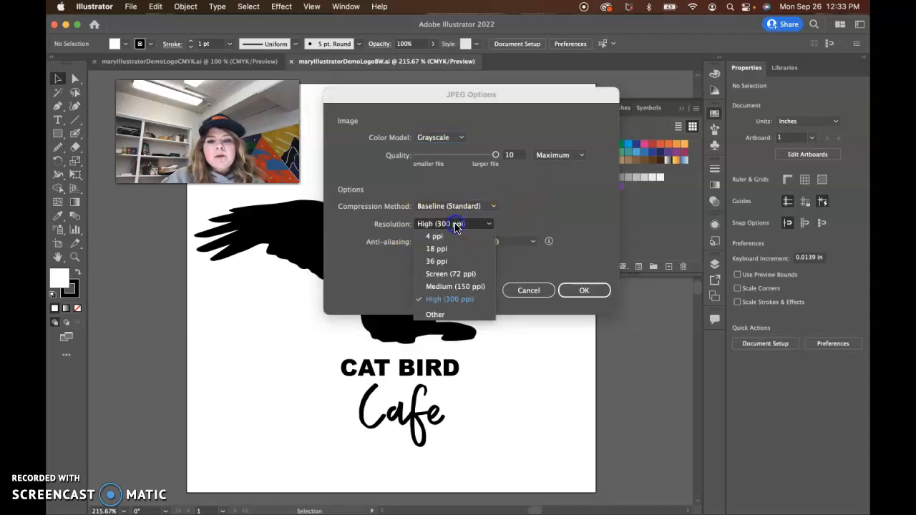
click(450, 303)
click(583, 155)
click(561, 204)
click(583, 289)
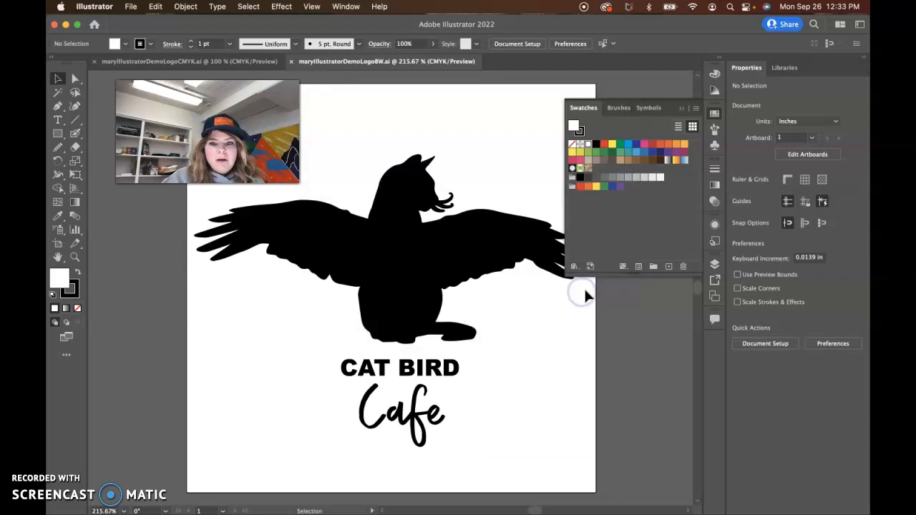
Switch to Finder and compress the Illustrator Demo folder into a ZIP archive within its parent course folder.
key(super+Tab)
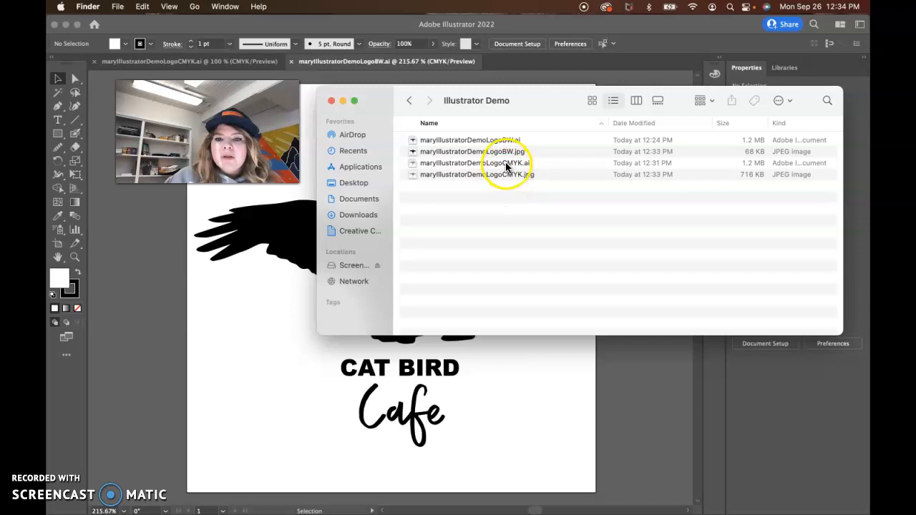
click(409, 105)
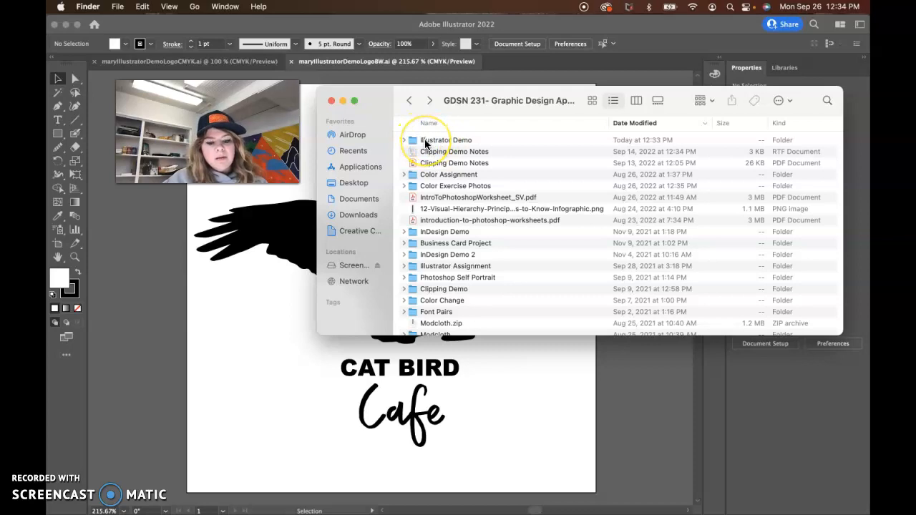
right_click(425, 143)
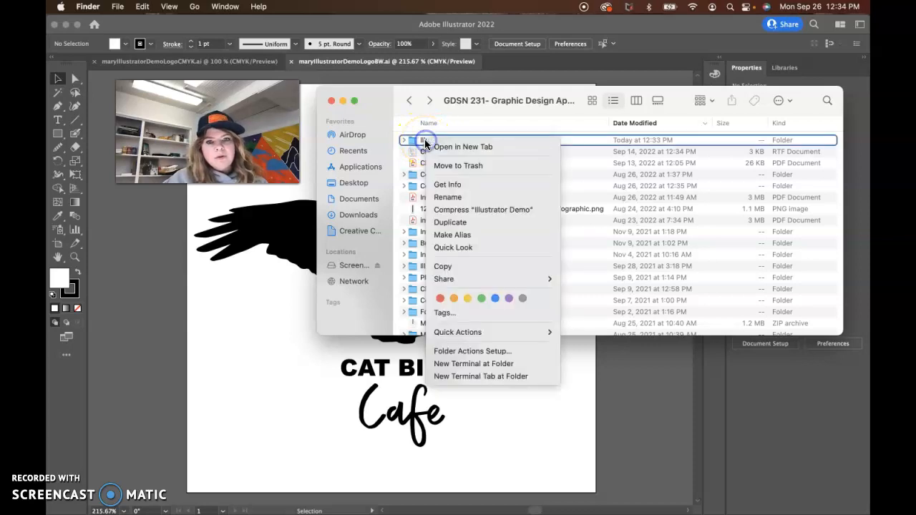
click(462, 210)
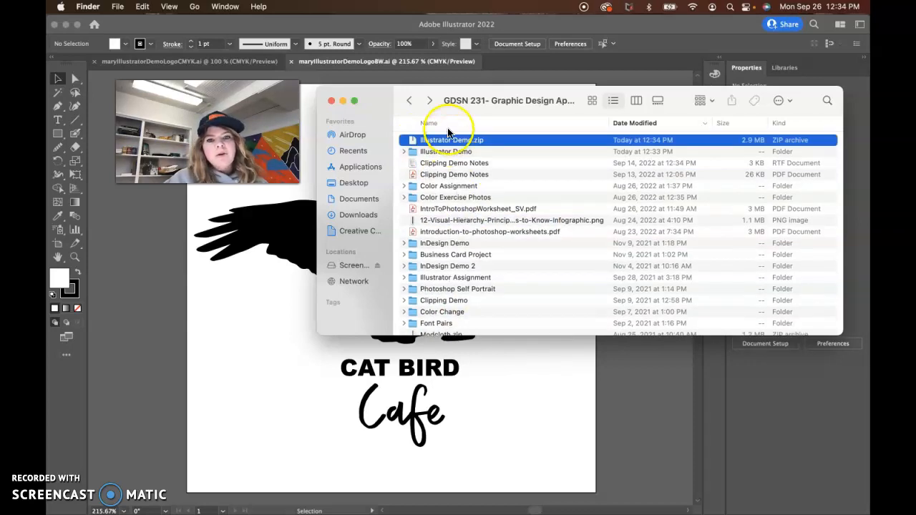